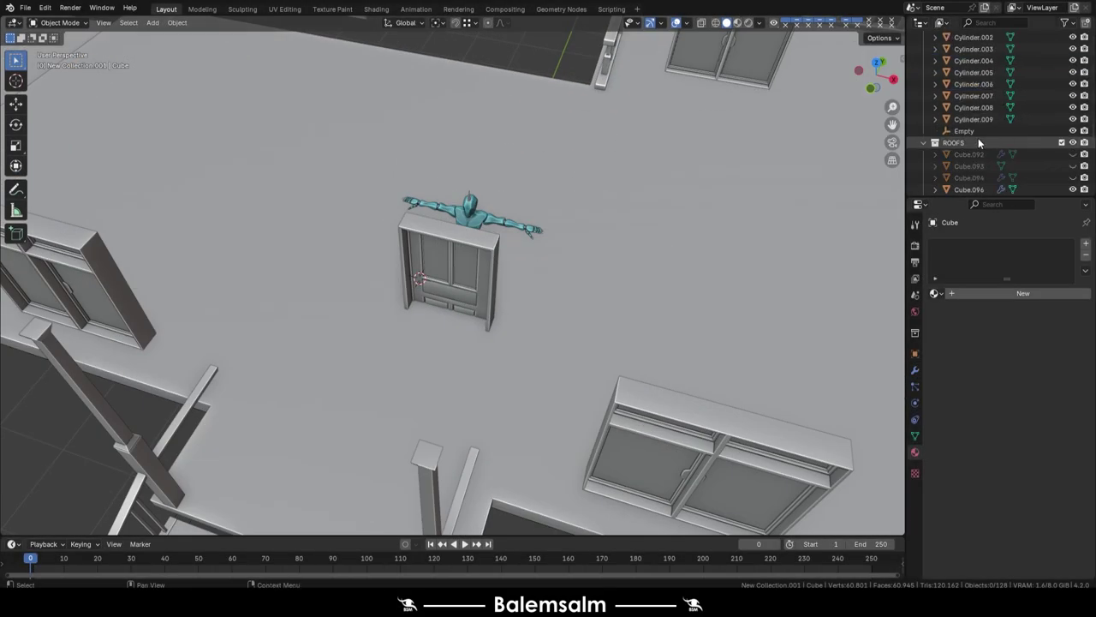
Step: Isolate the DOORS collection objects in Local View and select the door handle and hinges
{"action": "right_click", "coordinate": [956, 160]}
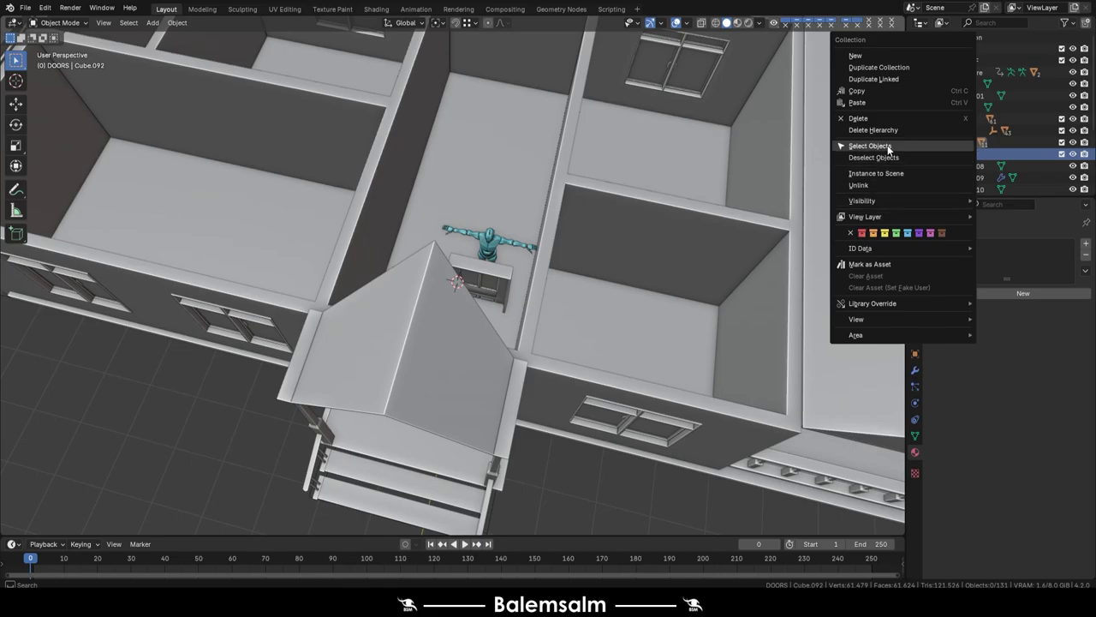
{"action": "left_click", "coordinate": [887, 145]}
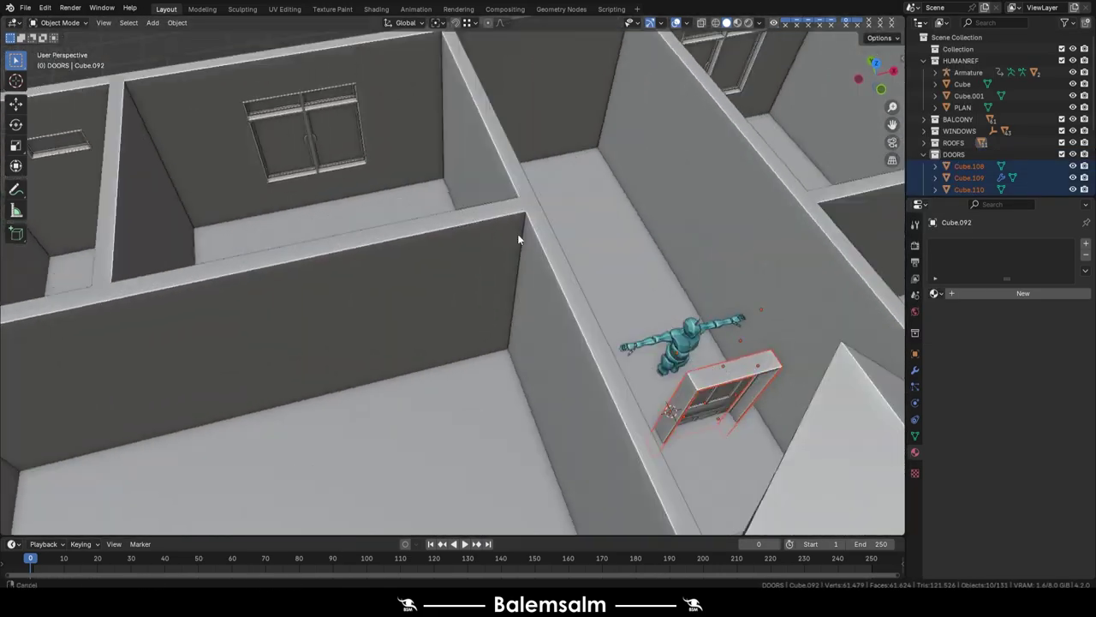
{"action": "key", "text": "Escape"}
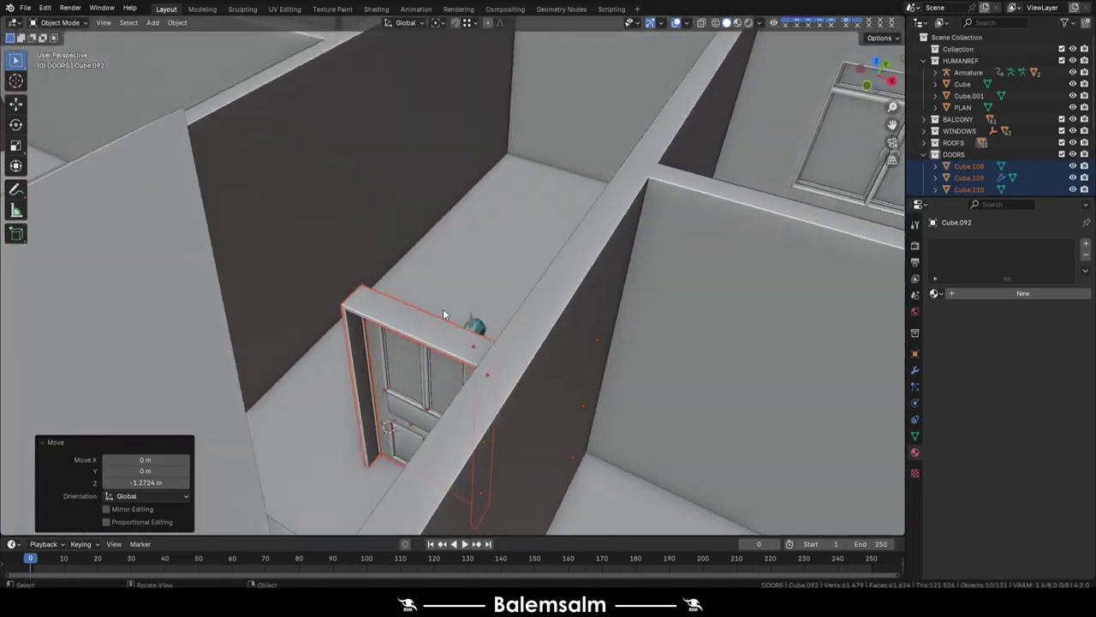
{"action": "key", "text": "KP_Divide"}
{"action": "left_click", "coordinate": [360, 407]}
{"action": "key", "text": "KP_Decimal"}
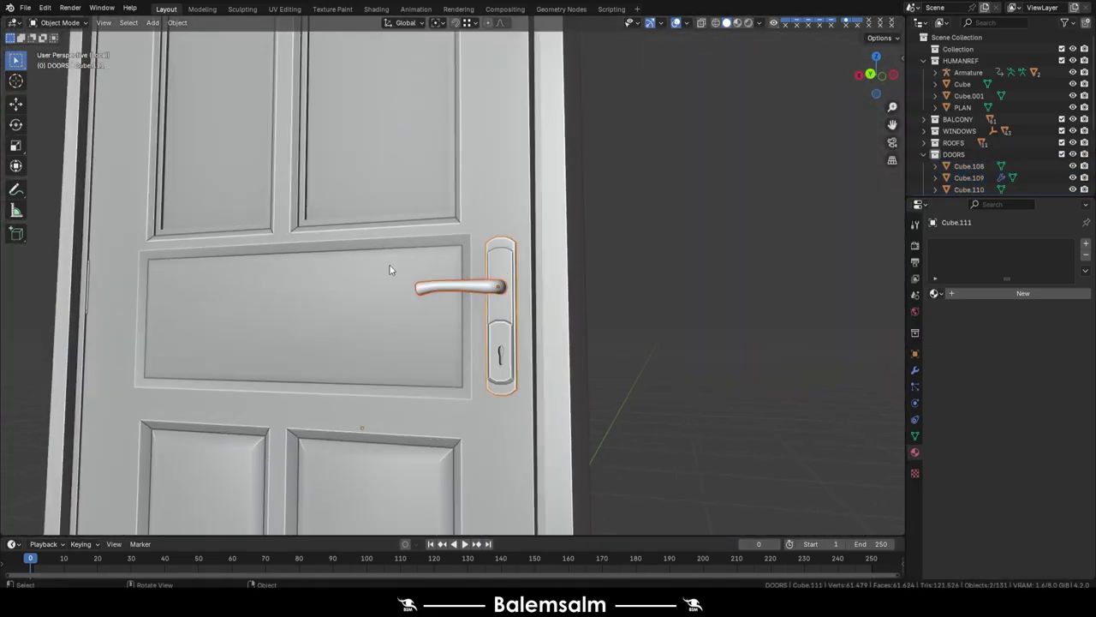
{"action": "scroll", "coordinate": [391, 269], "scroll_direction": "down", "scroll_amount": 3}
{"action": "middle_click_drag", "start_coordinate": [326, 329], "coordinate": [319, 171]}
{"action": "left_click", "coordinate": [320, 172]}
{"action": "key", "text": "KP_Decimal"}
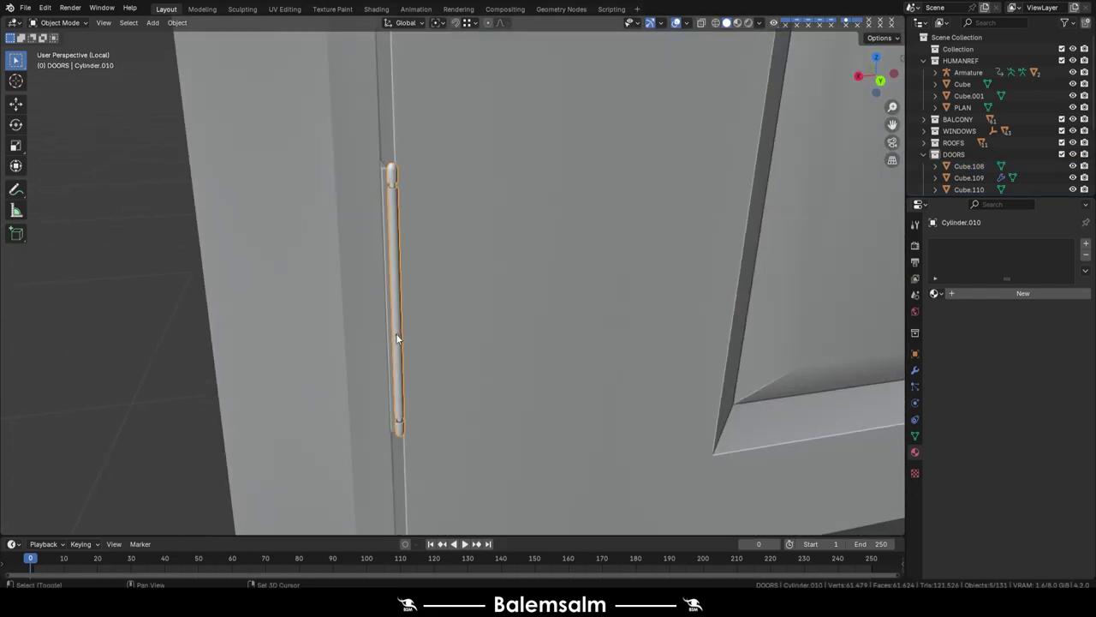
{"action": "left_click", "coordinate": [1023, 293]}
{"action": "double_click", "coordinate": [1008, 293]}
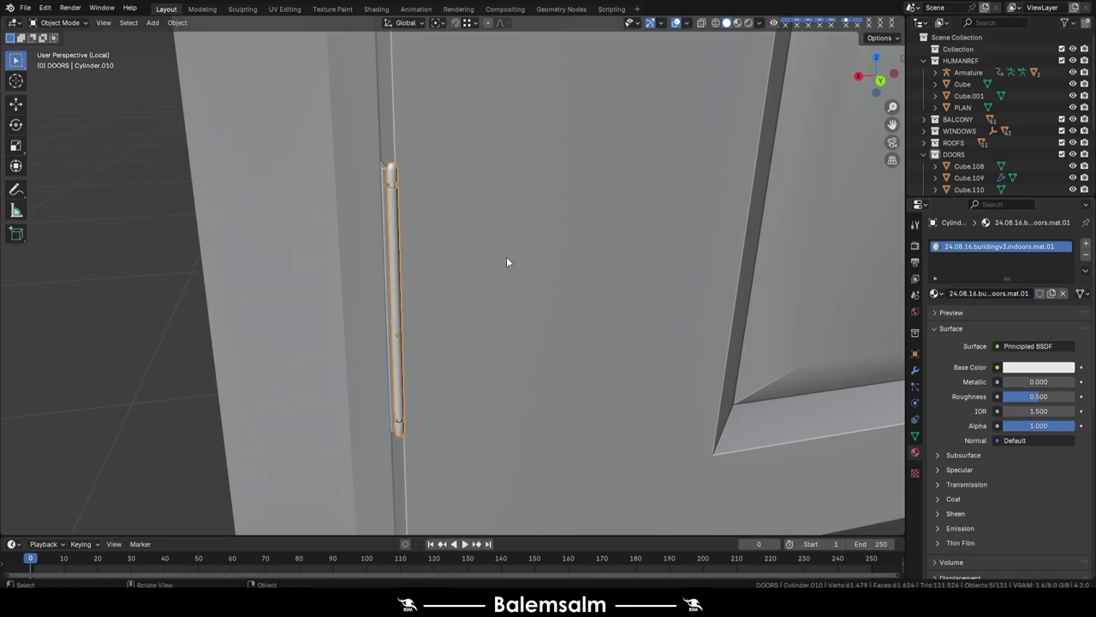
Step: Link the indoor door material to the handle and hinges and set their origins to geometry
{"action": "key", "text": "ctrl+l"}
{"action": "left_click", "coordinate": [481, 282]}
{"action": "scroll", "coordinate": [492, 343], "scroll_direction": "down", "scroll_amount": 5}
{"action": "scroll", "coordinate": [501, 403], "scroll_direction": "up", "scroll_amount": 3}
{"action": "right_click", "coordinate": [505, 350]}
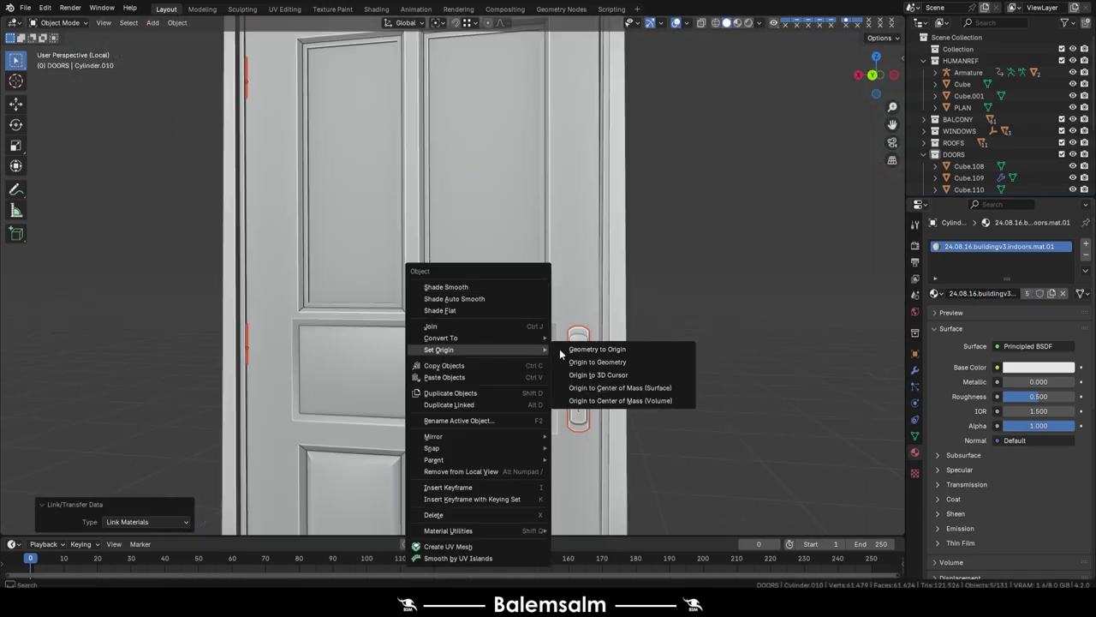
{"action": "left_click", "coordinate": [597, 362]}
{"action": "right_click", "coordinate": [454, 264]}
{"action": "left_click", "coordinate": [591, 299]}
Step: Convert the door hardware to meshes and enter Edit Mode in the UV Editing workspace
{"action": "left_click", "coordinate": [177, 23]}
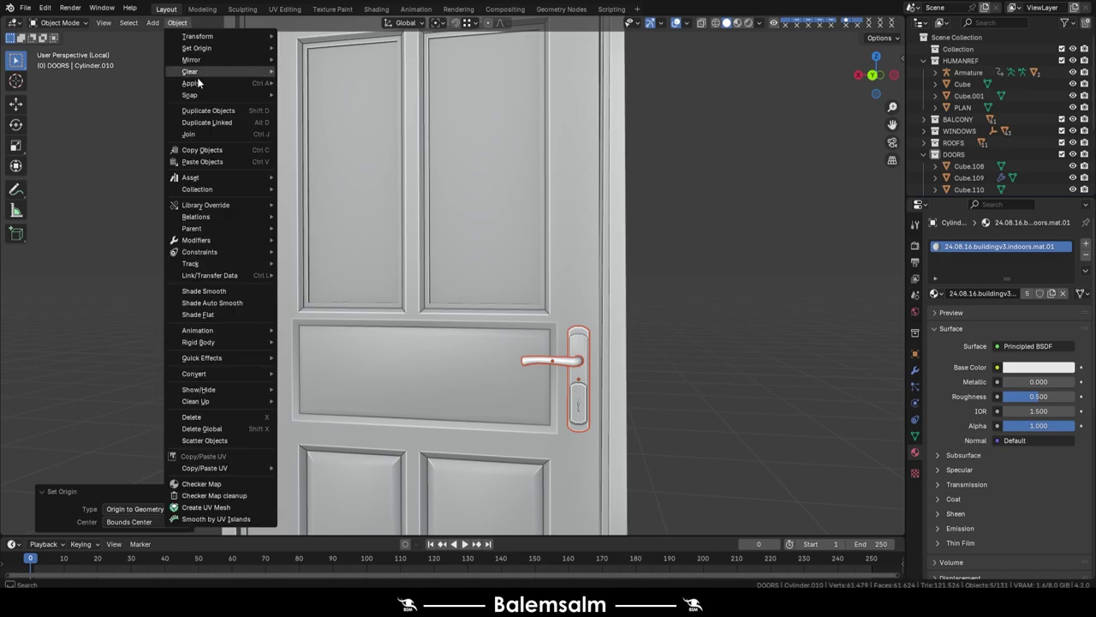
{"action": "left_click", "coordinate": [327, 373]}
{"action": "key", "text": "Tab"}
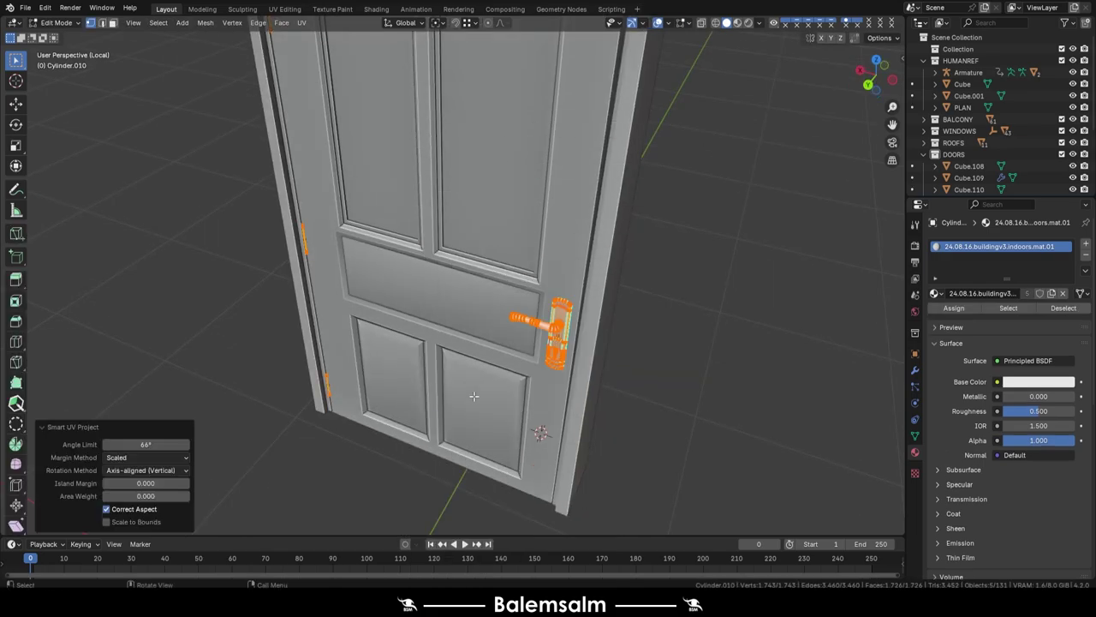
{"action": "left_click", "coordinate": [283, 8]}
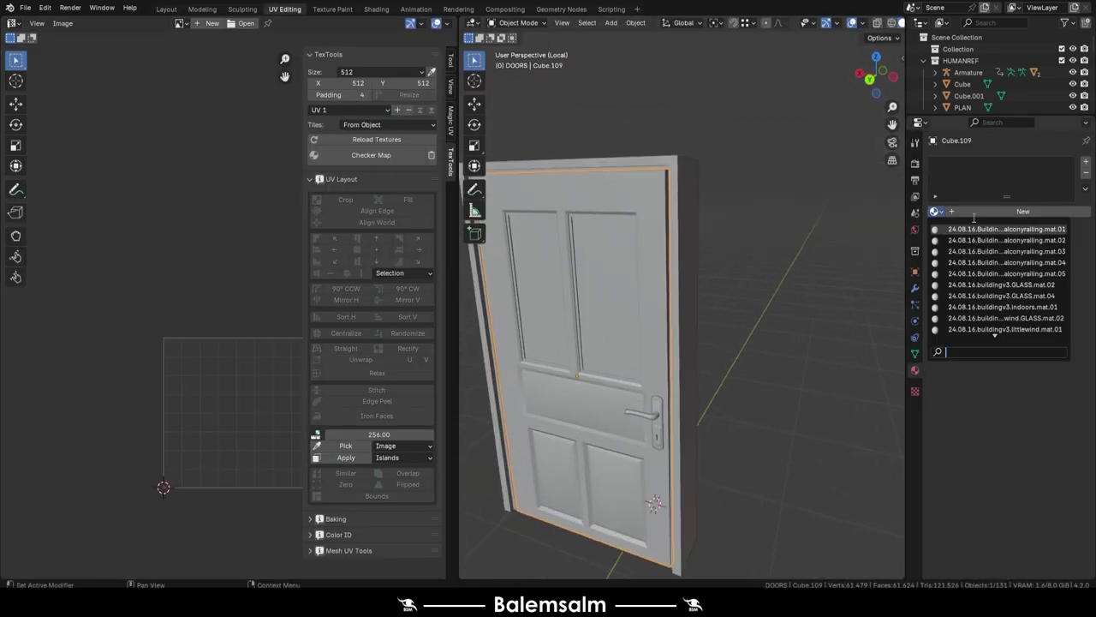
Step: Assign the indoor material to the door and Smart UV Project it, previewing with a checker map
{"action": "left_click", "coordinate": [1018, 229]}
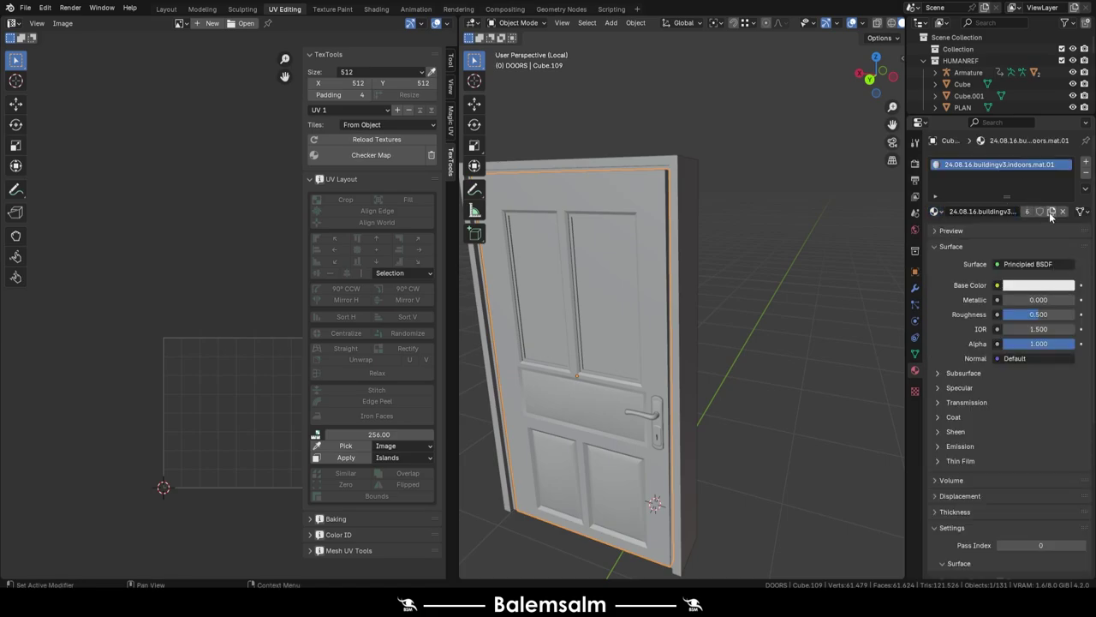
{"action": "key", "text": "Tab"}
{"action": "key", "text": "u"}
{"action": "left_click", "coordinate": [670, 205]}
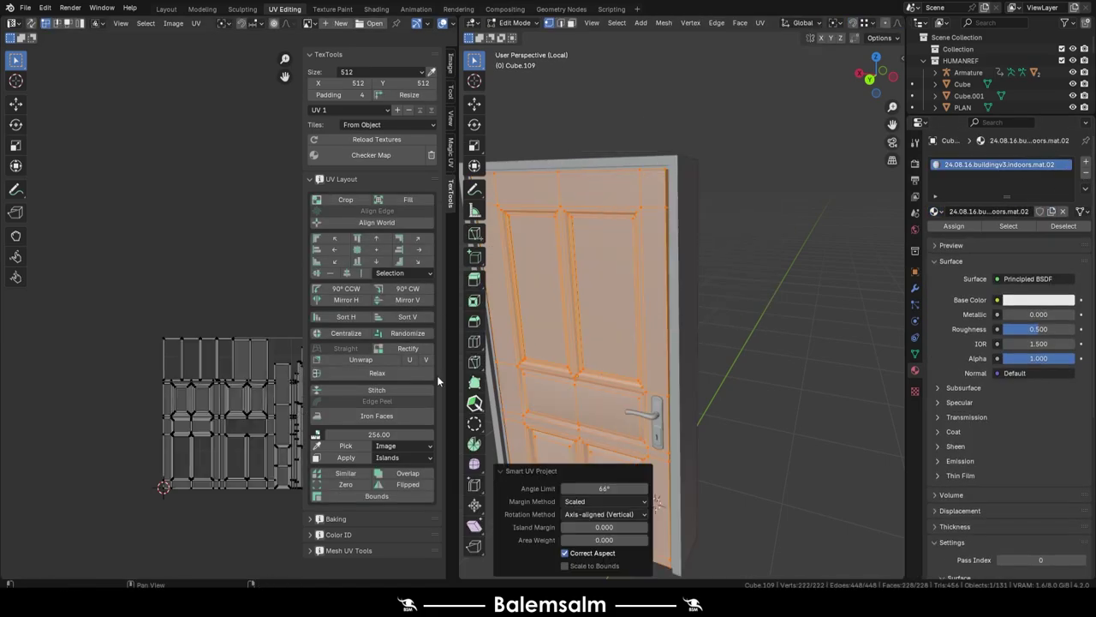
{"action": "left_click", "coordinate": [371, 155]}
{"action": "left_click", "coordinate": [430, 155]}
{"action": "scroll", "coordinate": [682, 248], "scroll_direction": "up", "scroll_amount": 3}
{"action": "scroll", "coordinate": [682, 248], "scroll_direction": "down", "scroll_amount": 4}
Step: Turn on the Face Orientation overlay and select both linked window panels of the door
{"action": "key", "text": "alt+a"}
{"action": "left_click", "coordinate": [859, 22]}
{"action": "left_click", "coordinate": [820, 232]}
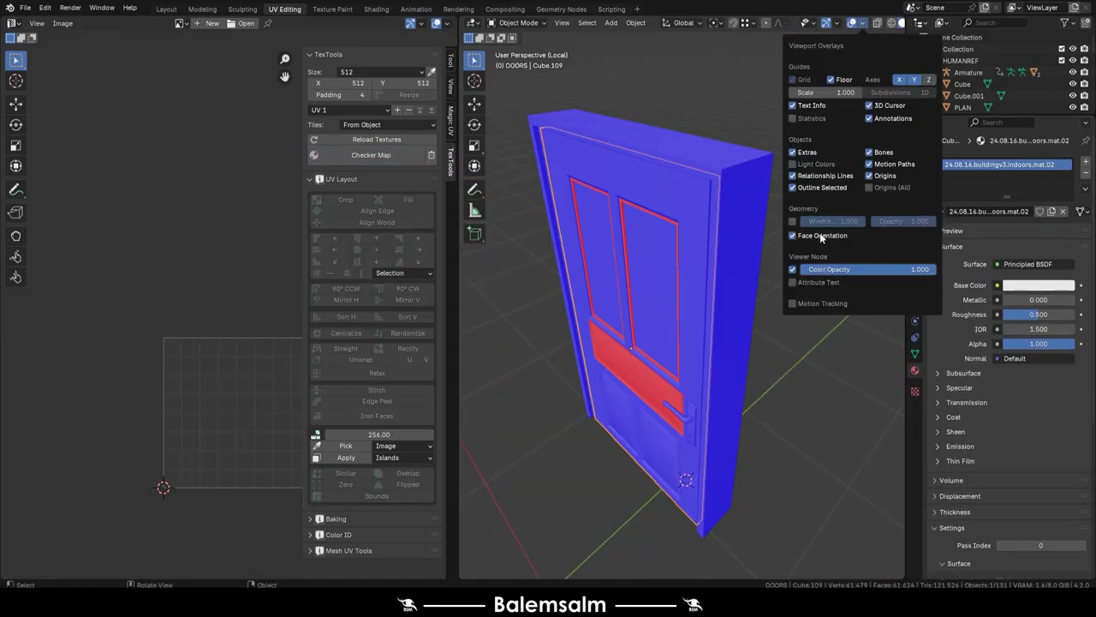
{"action": "key", "text": "l"}
{"action": "scroll", "coordinate": [554, 358], "scroll_direction": "up", "scroll_amount": 2}
{"action": "scroll", "coordinate": [554, 359], "scroll_direction": "up", "scroll_amount": 3}
{"action": "scroll", "coordinate": [665, 343], "scroll_direction": "up", "scroll_amount": 2}
{"action": "key", "text": "3"}
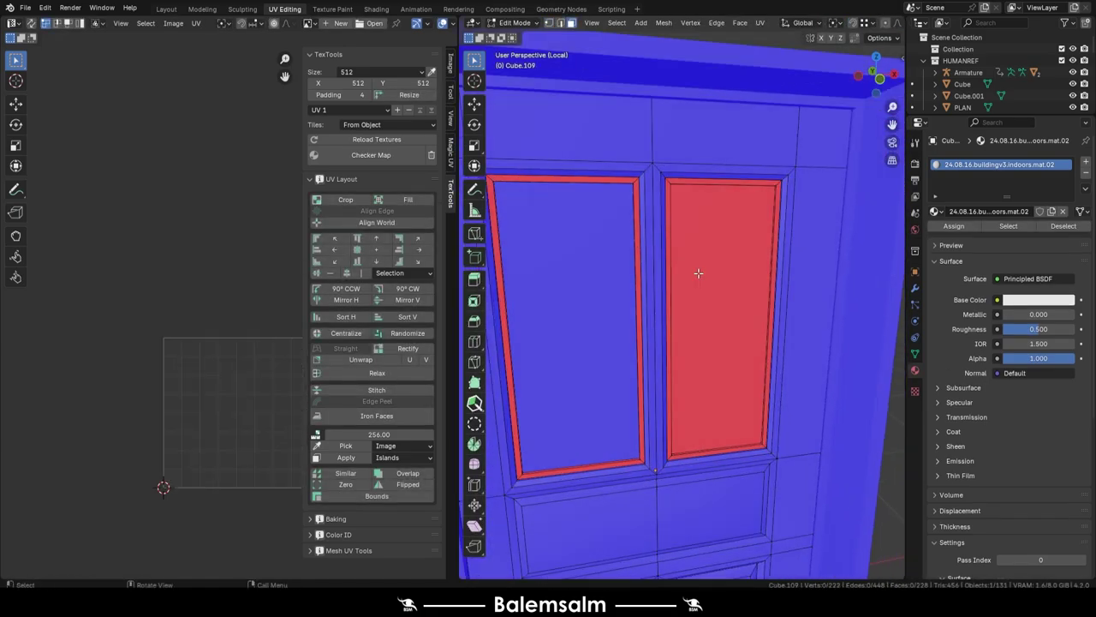
{"action": "key", "text": "l"}
{"action": "key", "text": "KP_1"}
{"action": "left_click", "coordinate": [732, 221]}
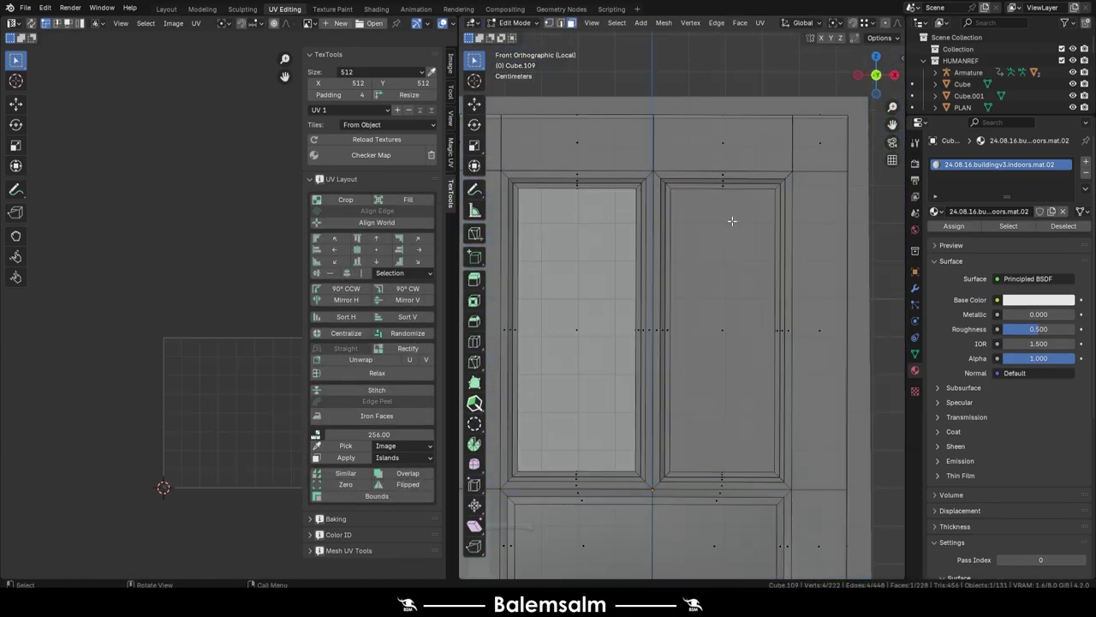
{"action": "key", "text": "l"}
{"action": "key", "text": "l"}
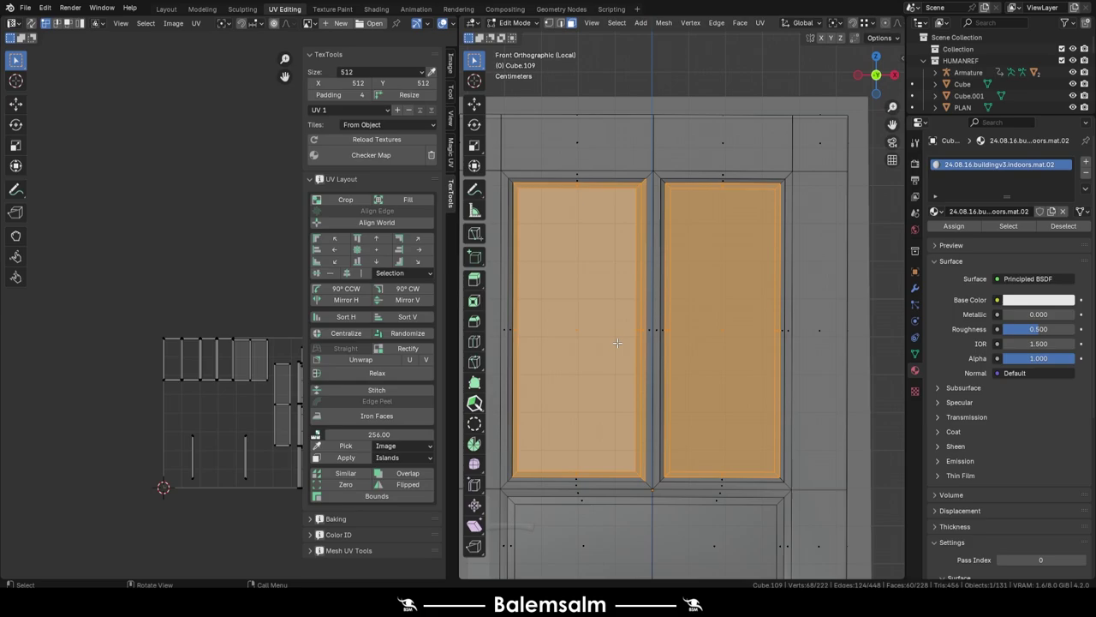
{"action": "middle_click_drag", "start_coordinate": [582, 343], "coordinate": [548, 385]}
Step: Recalculate the window panels' normals so they face outward, then return to Object Mode
{"action": "key", "text": "shift+n"}
{"action": "left_click", "coordinate": [564, 566]}
{"action": "scroll", "coordinate": [666, 283], "scroll_direction": "up", "scroll_amount": 3}
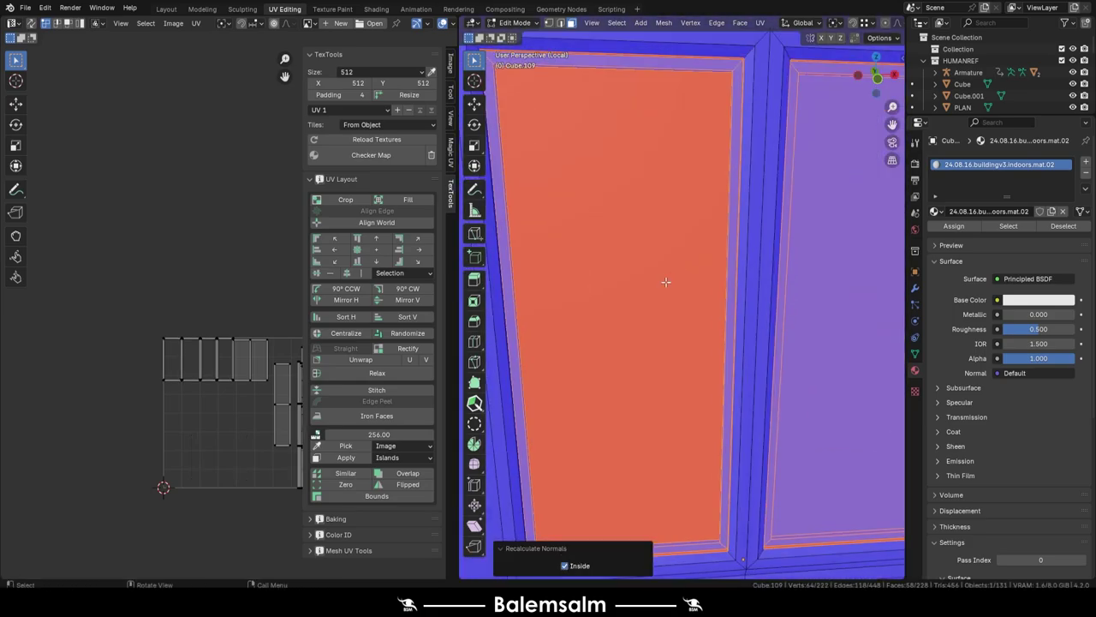
{"action": "left_click", "coordinate": [662, 315]}
{"action": "scroll", "coordinate": [600, 343], "scroll_direction": "up", "scroll_amount": 4}
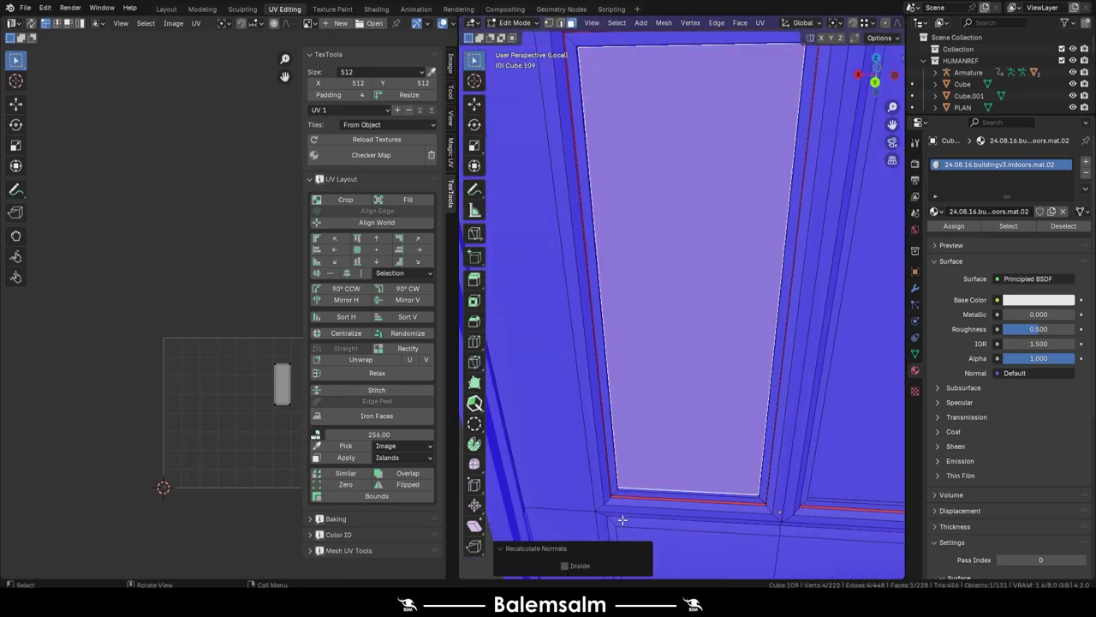
{"action": "mouse_move", "coordinate": [668, 360]}
{"action": "middle_mouse_down"}
{"action": "mouse_move", "coordinate": [607, 461]}
{"action": "mouse_move", "coordinate": [630, 311]}
{"action": "middle_mouse_up"}
{"action": "scroll", "coordinate": [607, 461], "scroll_direction": "down", "scroll_amount": 5}
{"action": "scroll", "coordinate": [607, 461], "scroll_direction": "up", "scroll_amount": 5}
{"action": "scroll", "coordinate": [630, 311], "scroll_direction": "down", "scroll_amount": 5}
{"action": "scroll", "coordinate": [630, 310], "scroll_direction": "up", "scroll_amount": 5}
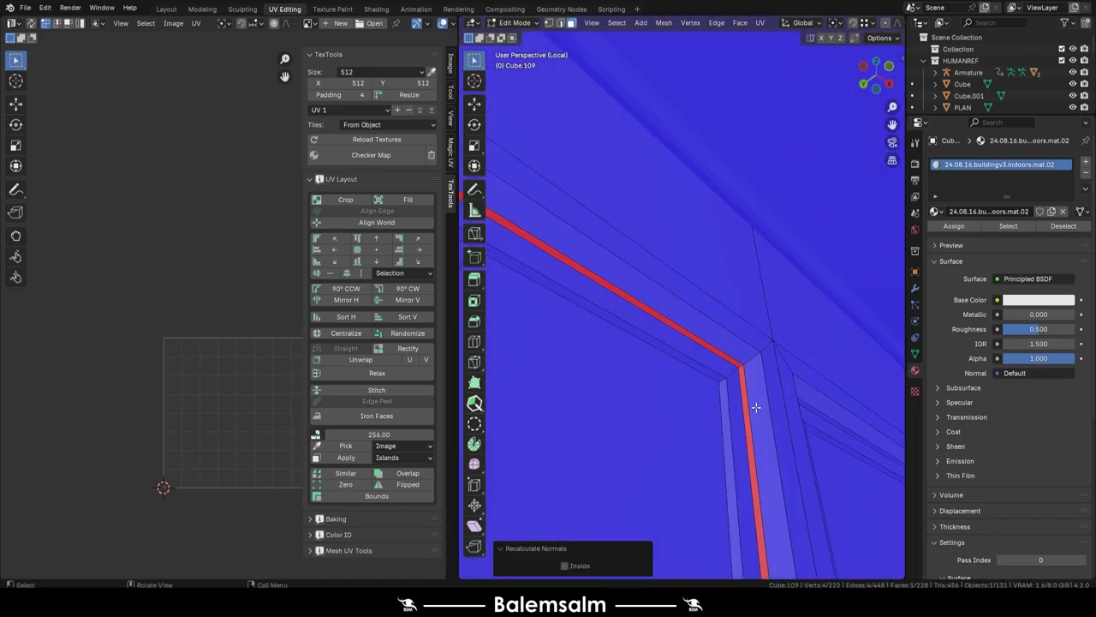
{"action": "scroll", "coordinate": [630, 311], "scroll_direction": "down", "scroll_amount": 5}
{"action": "left_click", "coordinate": [674, 443]}
{"action": "middle_click_drag", "start_coordinate": [674, 443], "coordinate": [674, 443]}
{"action": "key", "text": "Tab"}
Step: Smart UV Project the door frame (Cube.108)
{"action": "scroll", "coordinate": [674, 443], "scroll_direction": "down", "scroll_amount": 5}
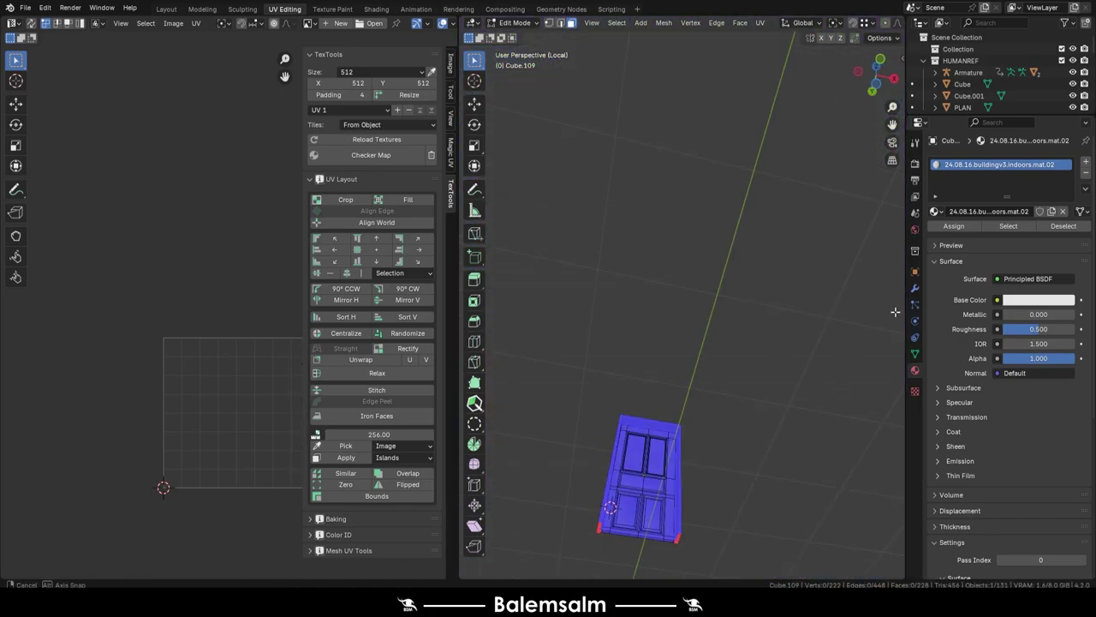
{"action": "scroll", "coordinate": [631, 471], "scroll_direction": "up", "scroll_amount": 3}
{"action": "left_click", "coordinate": [797, 218]}
{"action": "key", "text": "Tab"}
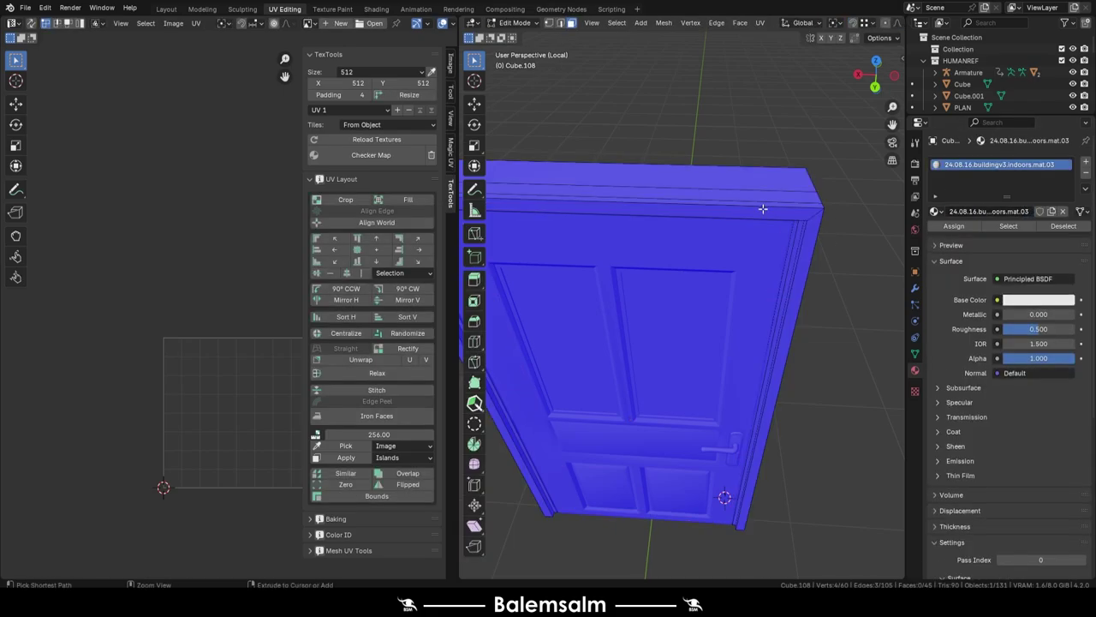
{"action": "key", "text": "ctrl+z"}
{"action": "middle_click_drag", "start_coordinate": [772, 382], "coordinate": [574, 367]}
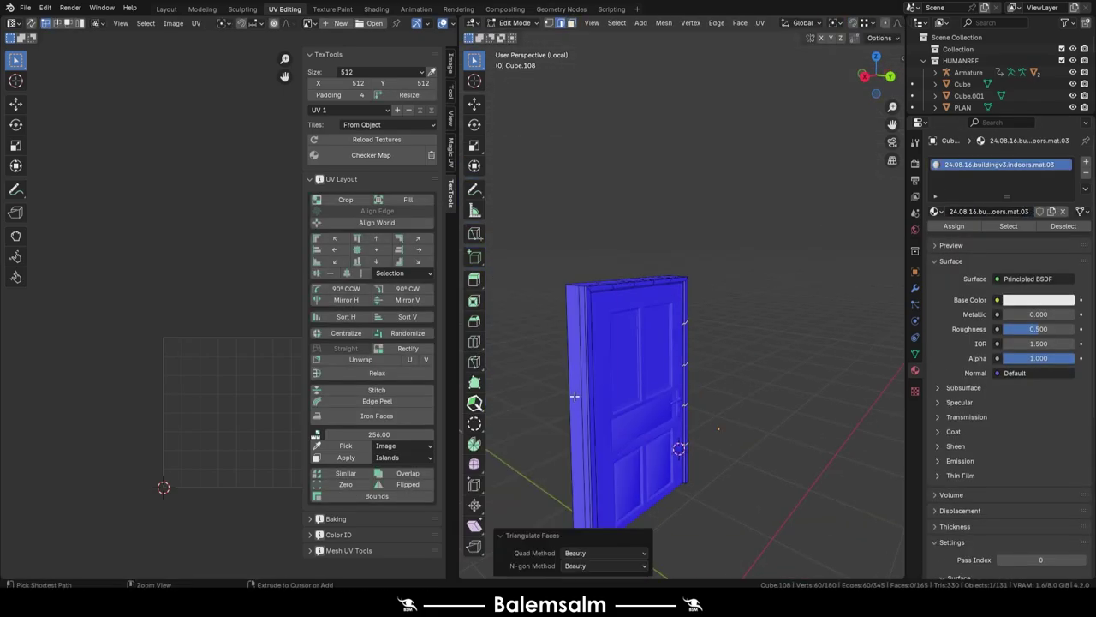
{"action": "left_click", "coordinate": [701, 319]}
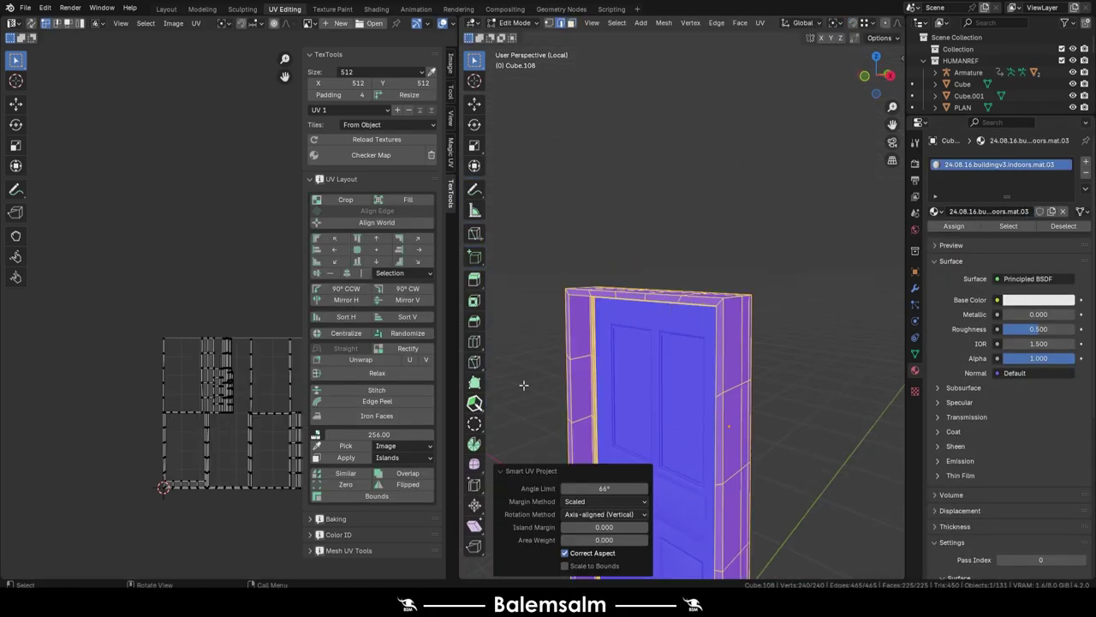
{"action": "key", "text": "Tab"}
Step: Pack and scale the door frame's UV islands, then switch back to Object Mode
{"action": "mouse_move", "coordinate": [805, 115]}
{"action": "middle_mouse_down"}
{"action": "mouse_move", "coordinate": [658, 313]}
{"action": "mouse_move", "coordinate": [670, 256]}
{"action": "mouse_move", "coordinate": [771, 171]}
{"action": "middle_mouse_up"}
{"action": "key", "text": "Tab"}
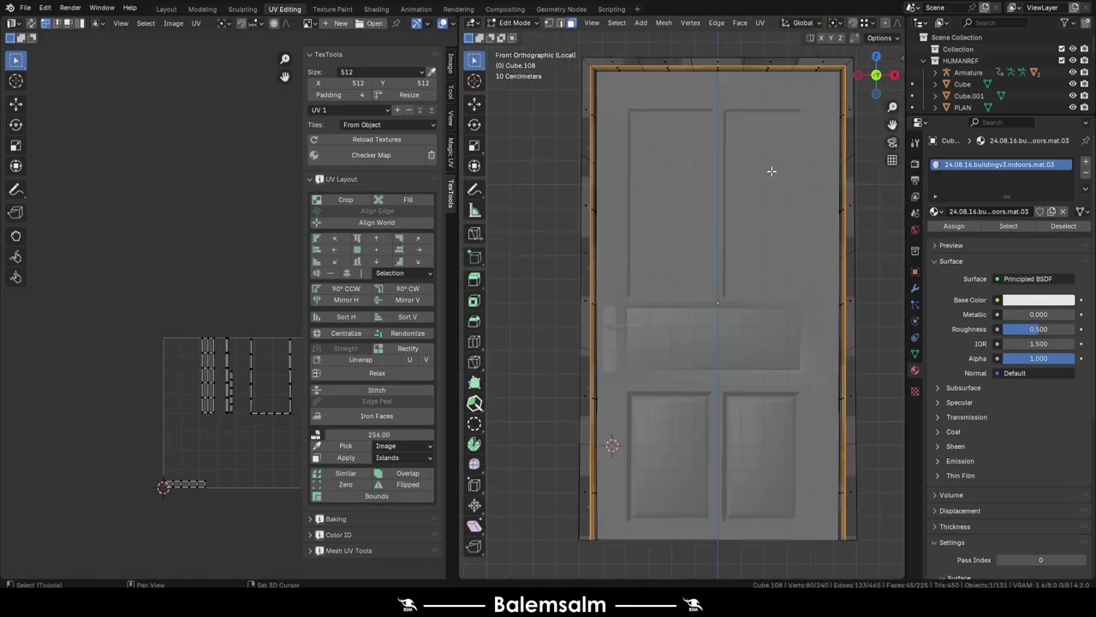
{"action": "key", "text": "c"}
{"action": "left_click", "coordinate": [749, 487]}
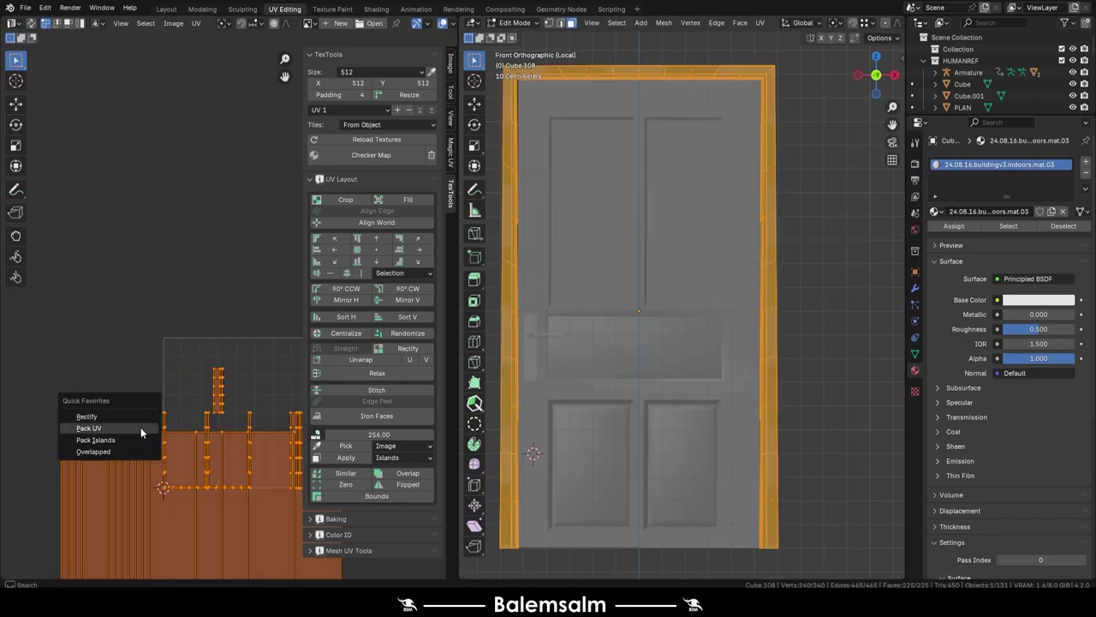
{"action": "left_click", "coordinate": [140, 428]}
{"action": "middle_click_drag", "start_coordinate": [482, 272], "coordinate": [665, 281]}
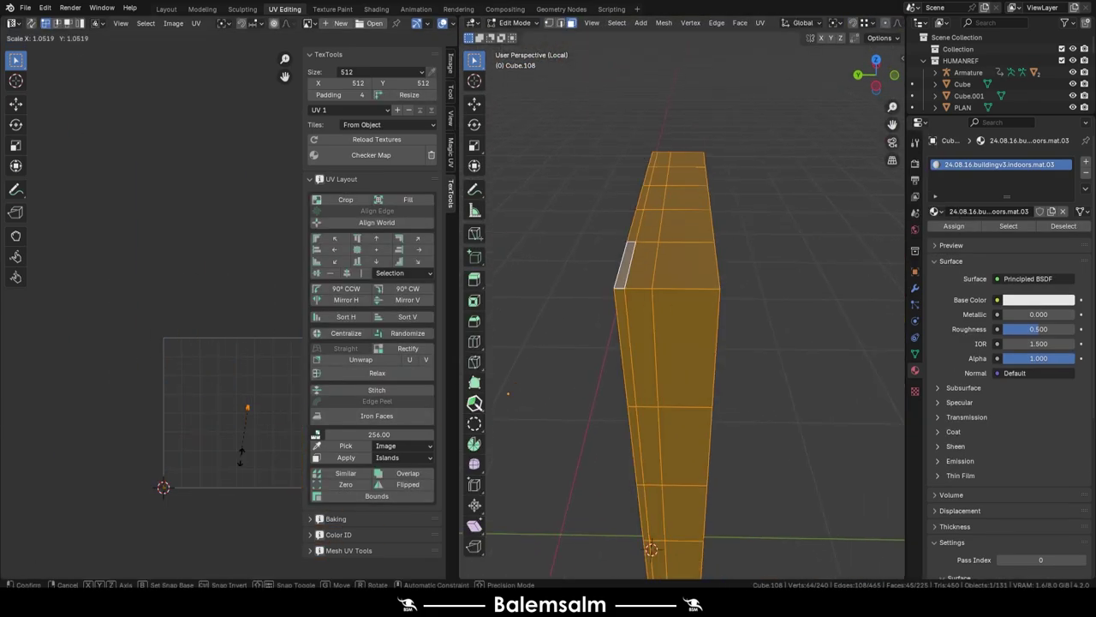
{"action": "left_click", "coordinate": [241, 452]}
{"action": "key", "text": "ctrl+Tab"}
{"action": "left_click", "coordinate": [716, 320]}
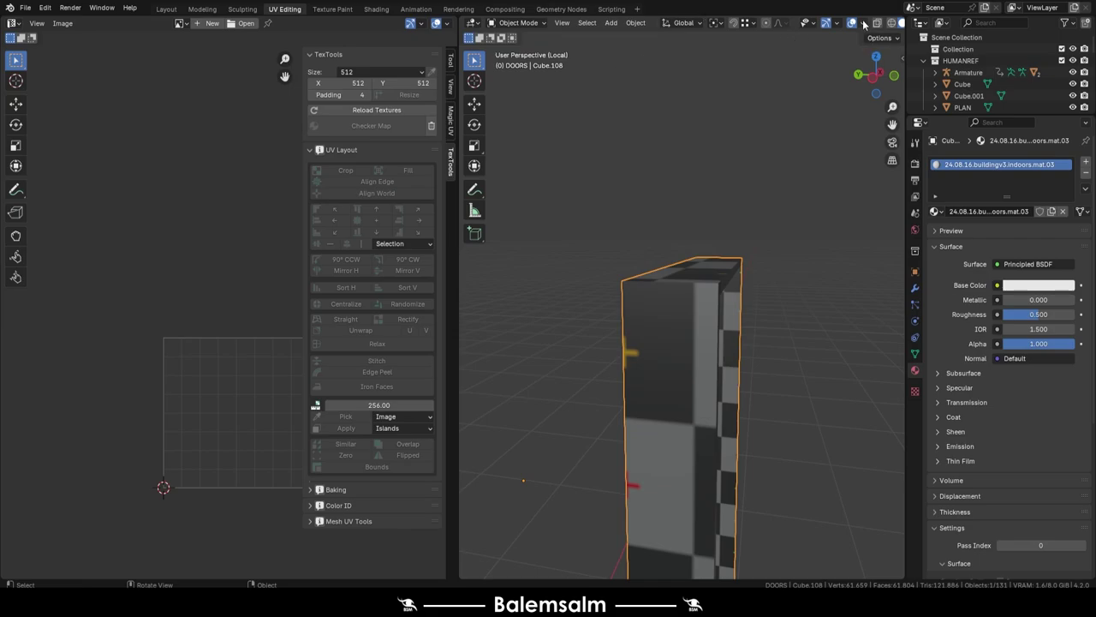
Step: Remove the checker map texture from the frame as TexTools cleanup
{"action": "left_click", "coordinate": [356, 155]}
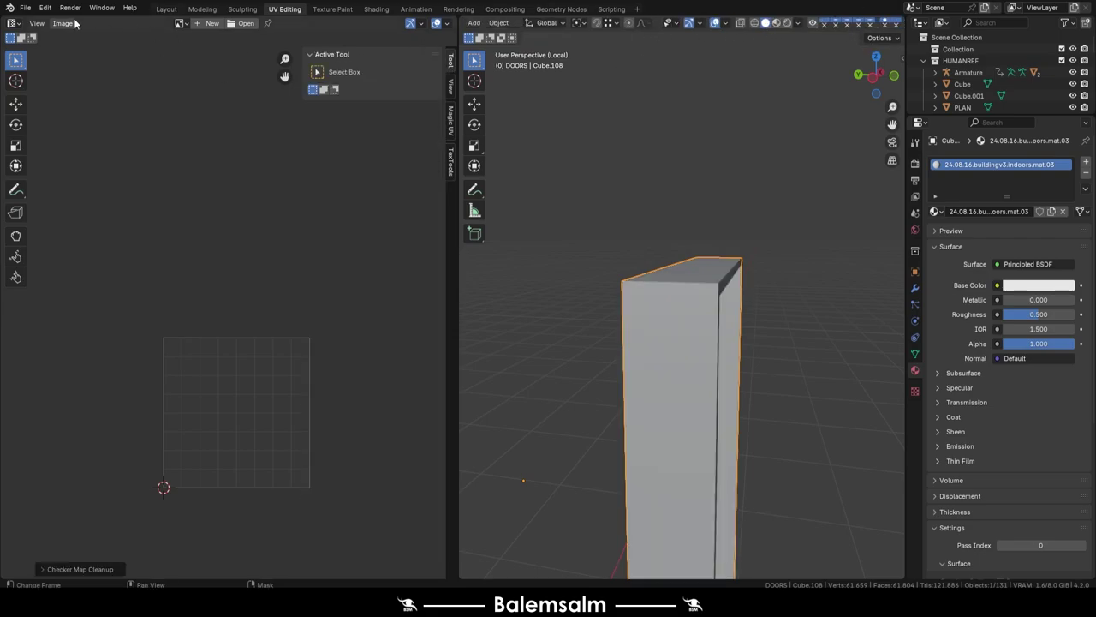
{"action": "key", "text": "Tab"}
{"action": "left_click", "coordinate": [197, 23]}
{"action": "left_click", "coordinate": [208, 440]}
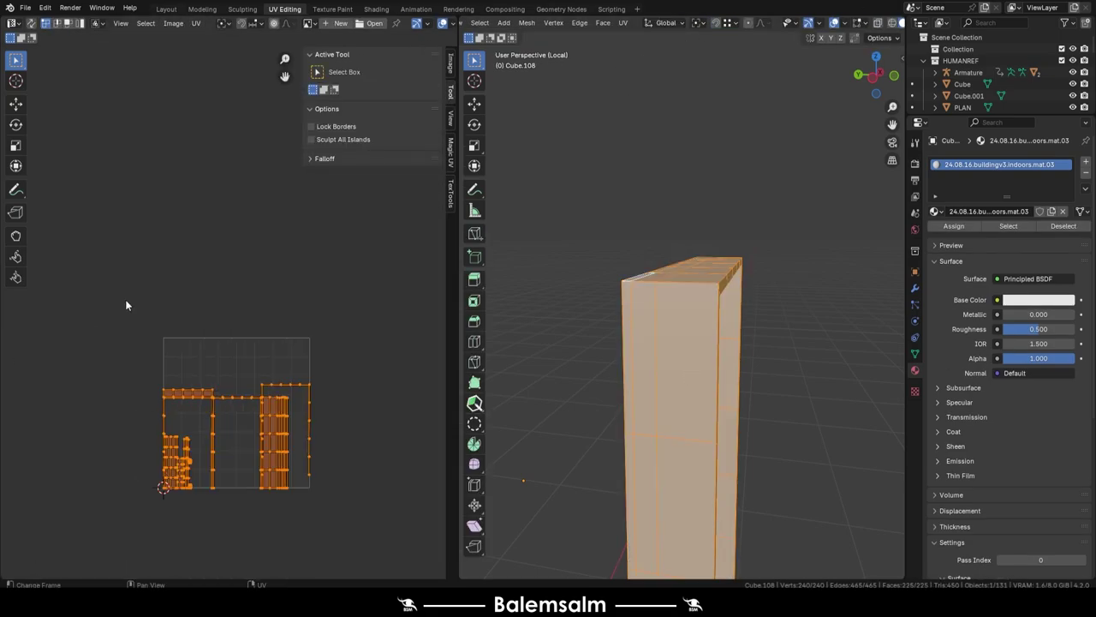
{"action": "left_click", "coordinate": [196, 23]}
{"action": "left_click", "coordinate": [230, 441]}
Step: In Layout, set the door origin to geometry and join the door parts into one object
{"action": "left_click", "coordinate": [172, 10]}
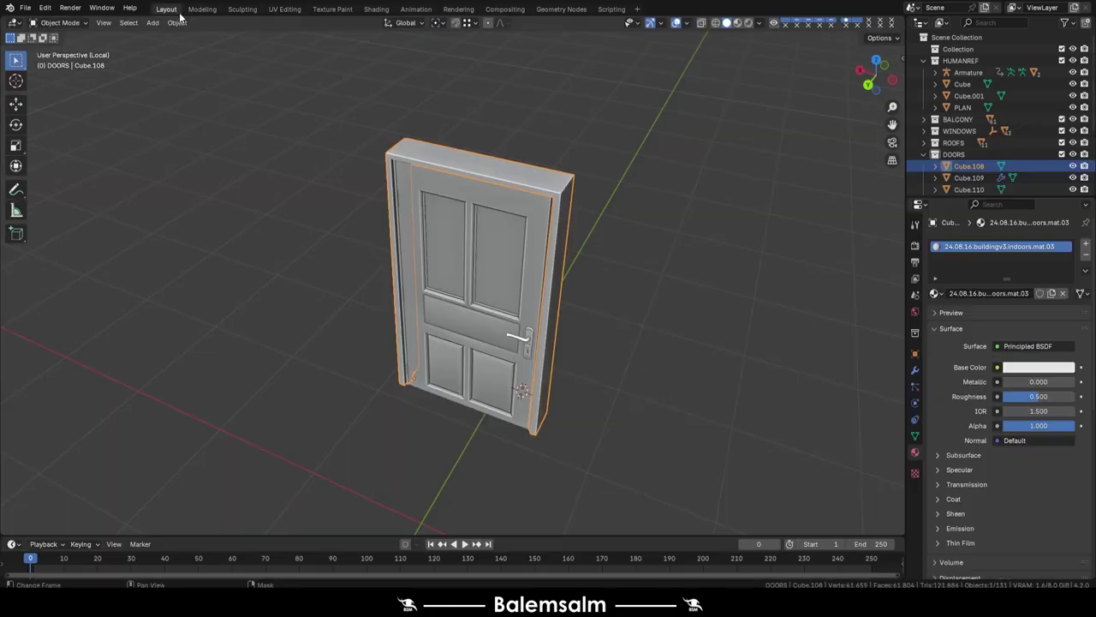
{"action": "scroll", "coordinate": [481, 322], "scroll_direction": "up", "scroll_amount": 2}
{"action": "right_click", "coordinate": [471, 255]}
{"action": "left_click", "coordinate": [536, 262]}
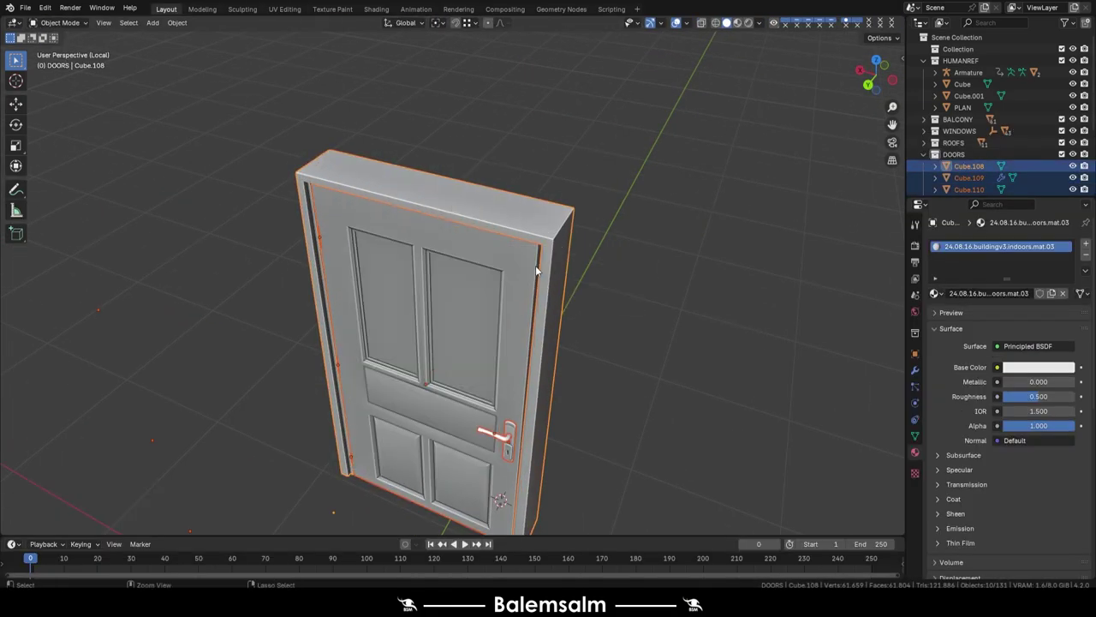
{"action": "key", "text": "ctrl+j"}
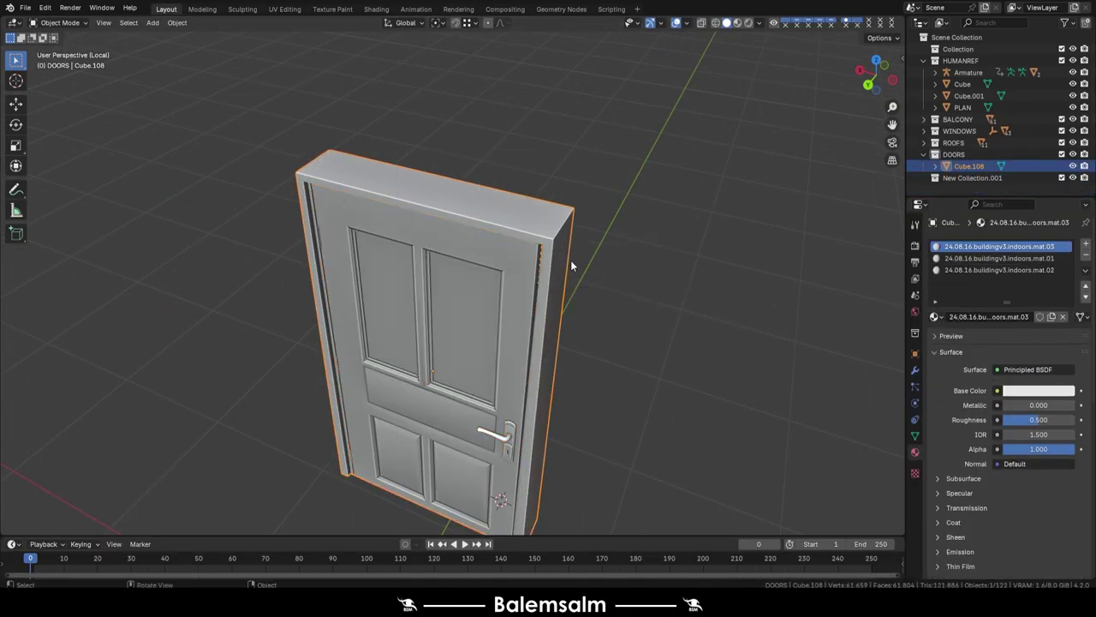
Step: In top view, rotate the door around Z and slide it along Y into its doorway
{"action": "middle_click_drag", "start_coordinate": [570, 260], "coordinate": [429, 234]}
{"action": "scroll", "coordinate": [346, 271], "scroll_direction": "down", "scroll_amount": 3}
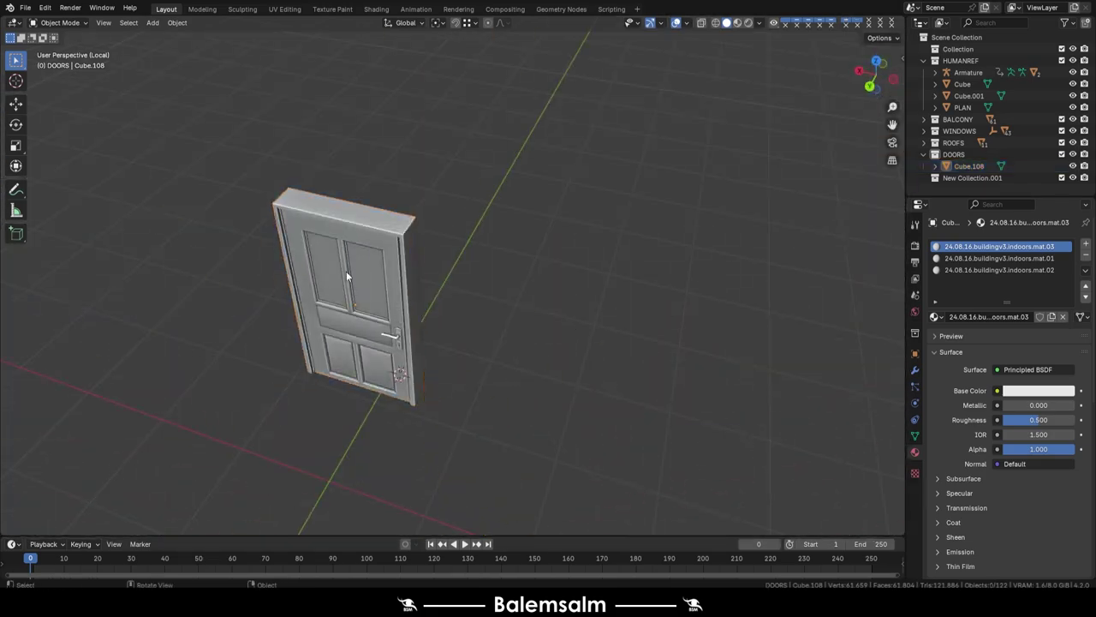
{"action": "key", "text": "KP_7"}
{"action": "key", "text": "r"}
{"action": "key", "text": "z"}
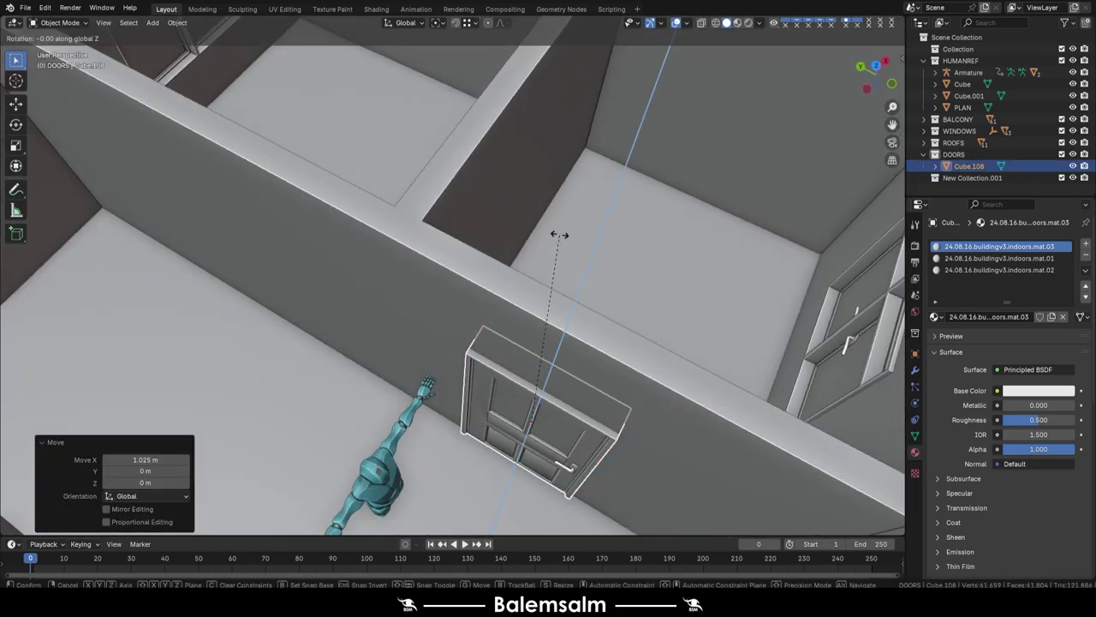
{"action": "key", "text": "KP_7"}
{"action": "scroll", "coordinate": [499, 316], "scroll_direction": "down", "scroll_amount": 2}
{"action": "key", "text": "g"}
{"action": "key", "text": "y"}
{"action": "scroll", "coordinate": [454, 217], "scroll_direction": "down", "scroll_amount": 2}
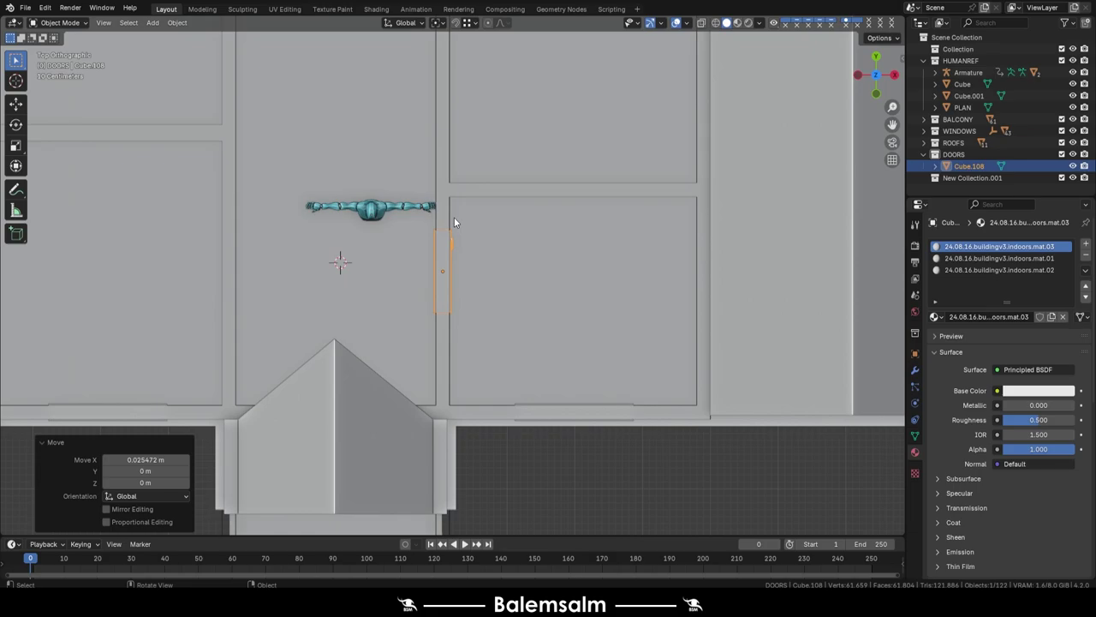
{"action": "scroll", "coordinate": [448, 240], "scroll_direction": "up", "scroll_amount": 2}
Step: Duplicate the door into three more doorways, moving the copies along Y and X
{"action": "key", "text": "shift+d"}
{"action": "key", "text": "y"}
{"action": "scroll", "coordinate": [430, 270], "scroll_direction": "down", "scroll_amount": 2}
{"action": "middle_click_drag", "start_coordinate": [429, 270], "coordinate": [615, 404], "text": "shift"}
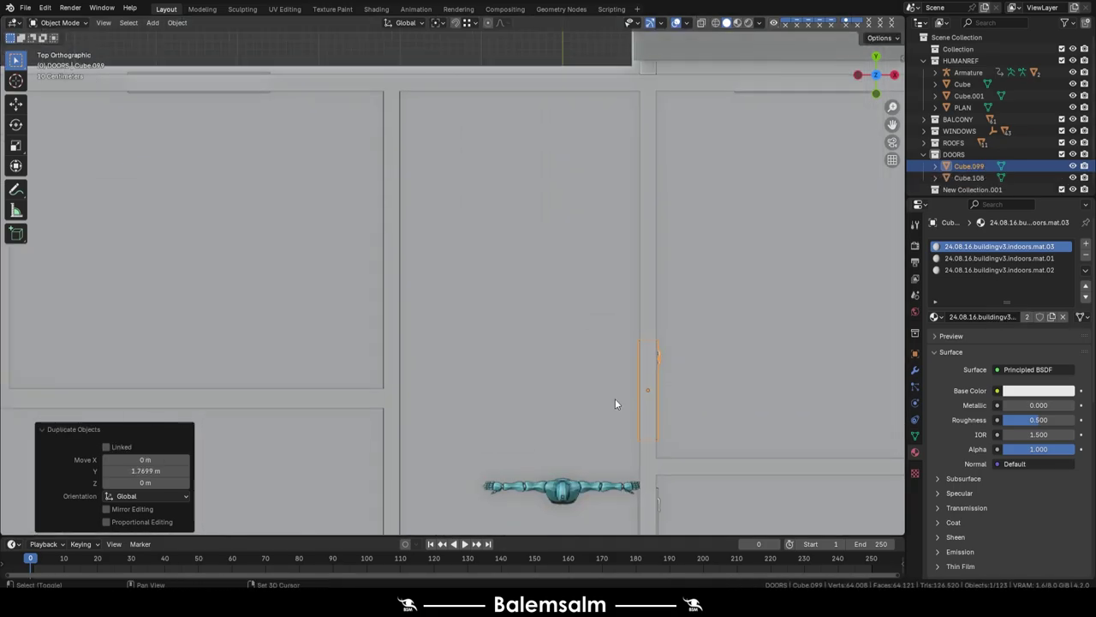
{"action": "left_click", "coordinate": [348, 153]}
{"action": "middle_click_drag", "start_coordinate": [350, 244], "coordinate": [358, 177], "text": "shift"}
{"action": "key", "text": "shift+d"}
{"action": "key", "text": "y"}
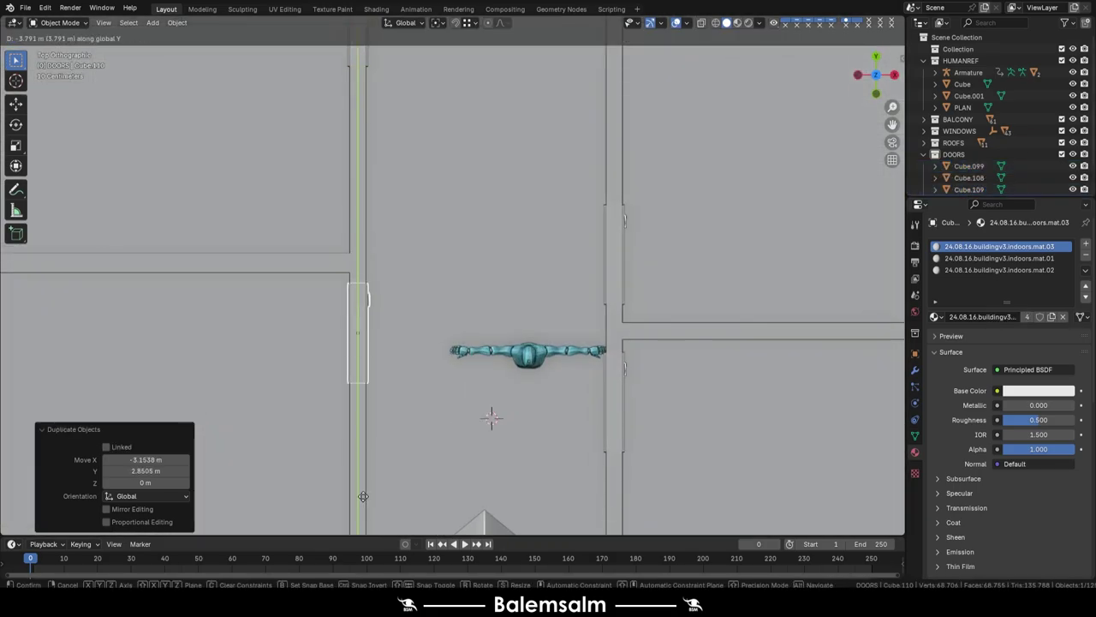
{"action": "left_click", "coordinate": [363, 495]}
{"action": "middle_click_drag", "start_coordinate": [363, 496], "coordinate": [206, 292], "text": "shift"}
{"action": "key", "text": "shift+d"}
{"action": "key", "text": "x"}
{"action": "left_click", "coordinate": [107, 293]}
{"action": "middle_click_drag", "start_coordinate": [107, 292], "coordinate": [356, 265]}
Step: Convert the garage roof beams and wall-top piece to meshes, center their origins, and move them into a new GARAGEDOOR collection
{"action": "scroll", "coordinate": [356, 265], "scroll_direction": "up", "scroll_amount": 5}
{"action": "left_click", "coordinate": [552, 237]}
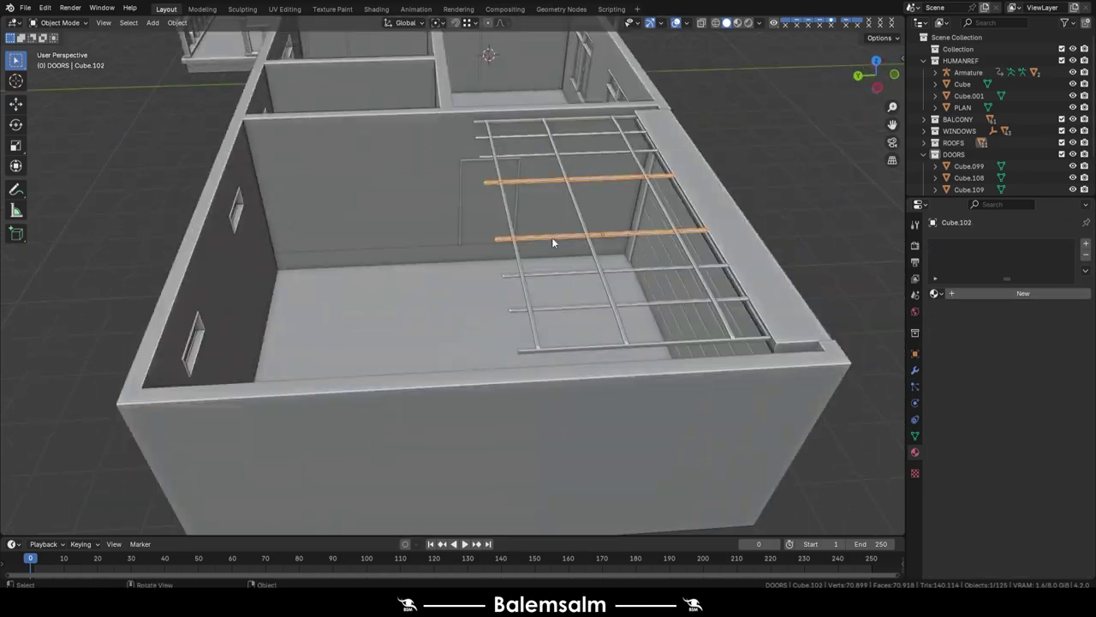
{"action": "scroll", "coordinate": [409, 369], "scroll_direction": "up", "scroll_amount": 3}
{"action": "mouse_move", "coordinate": [410, 370]}
{"action": "middle_mouse_down"}
{"action": "mouse_move", "coordinate": [585, 282]}
{"action": "mouse_move", "coordinate": [519, 340]}
{"action": "mouse_move", "coordinate": [676, 234]}
{"action": "mouse_move", "coordinate": [400, 190]}
{"action": "middle_mouse_up"}
{"action": "left_click", "coordinate": [399, 190], "text": "shift"}
{"action": "key", "text": "alt+c"}
{"action": "right_click", "coordinate": [387, 216]}
{"action": "left_click", "coordinate": [485, 258]}
{"action": "key", "text": "KP_Decimal"}
{"action": "key", "text": "m"}
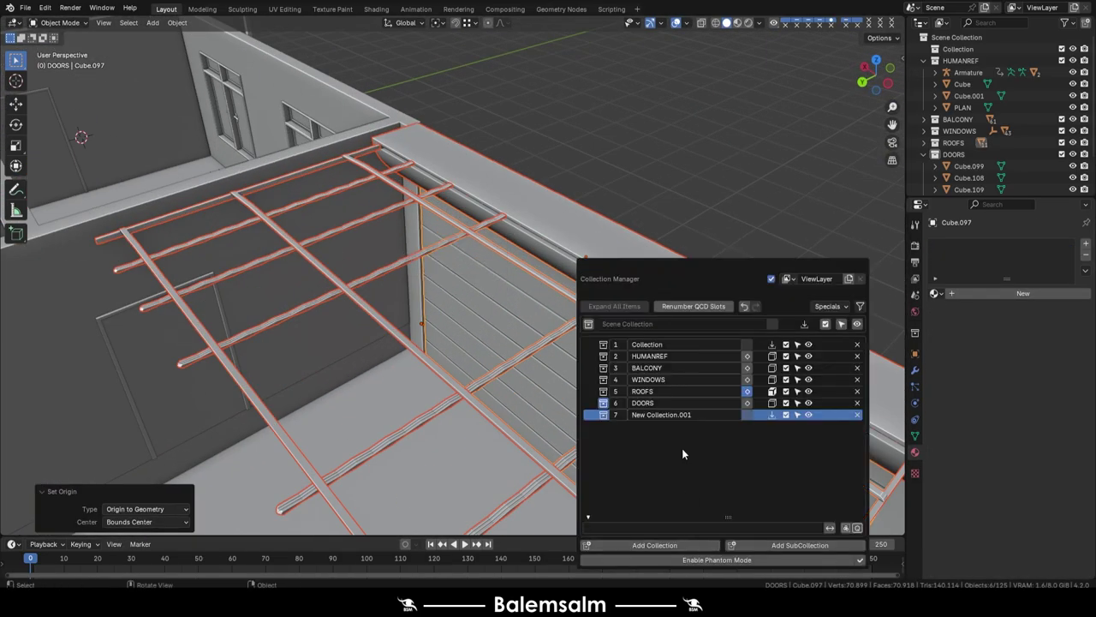
{"action": "key", "text": "Return"}
Step: Select all GARAGEDOOR objects, isolate them in Local View, and pick the garage door panel
{"action": "middle_click_drag", "start_coordinate": [628, 314], "coordinate": [598, 180]}
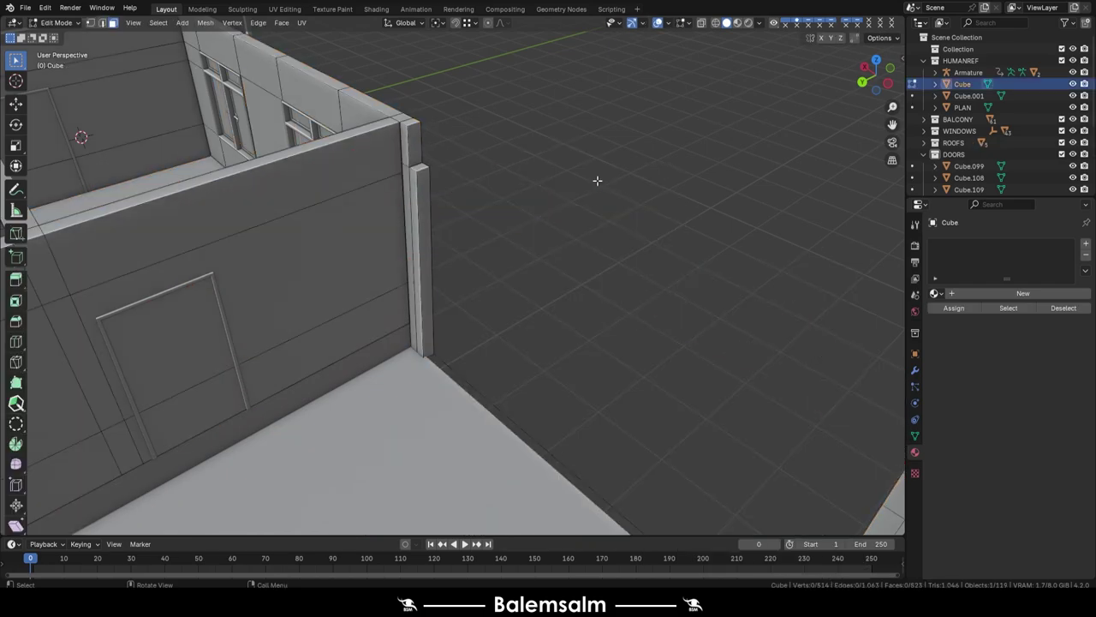
{"action": "left_click", "coordinate": [598, 180]}
{"action": "key", "text": "KP_Decimal"}
{"action": "scroll", "coordinate": [570, 264], "scroll_direction": "down", "scroll_amount": 4}
{"action": "left_click", "coordinate": [955, 120]}
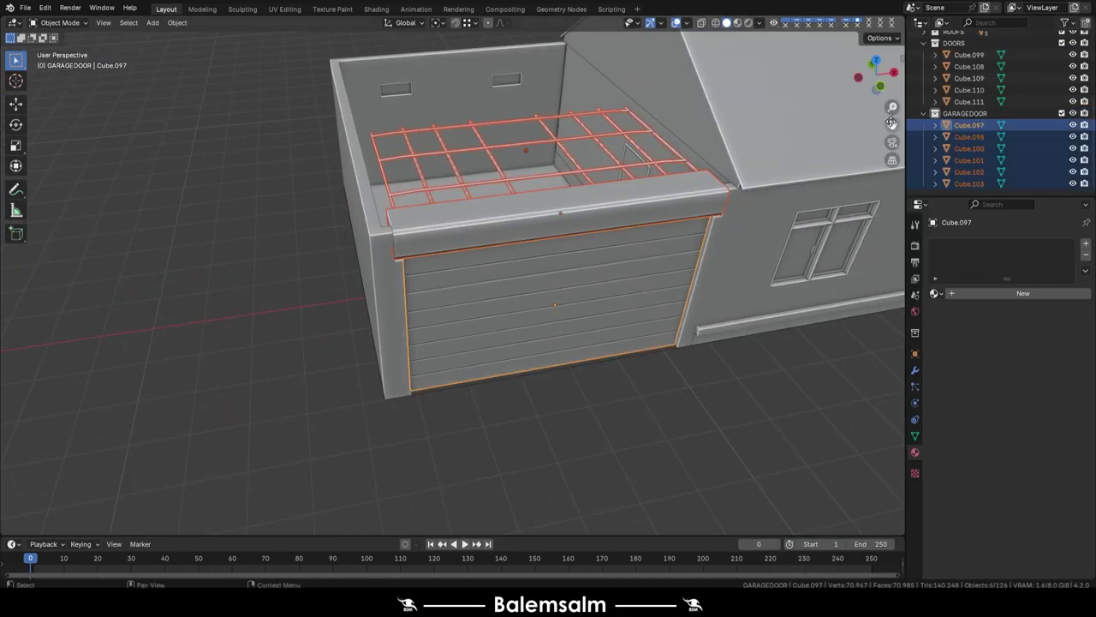
{"action": "key", "text": "KP_Divide"}
{"action": "left_click", "coordinate": [514, 266]}
{"action": "middle_click_drag", "start_coordinate": [514, 265], "coordinate": [640, 149]}
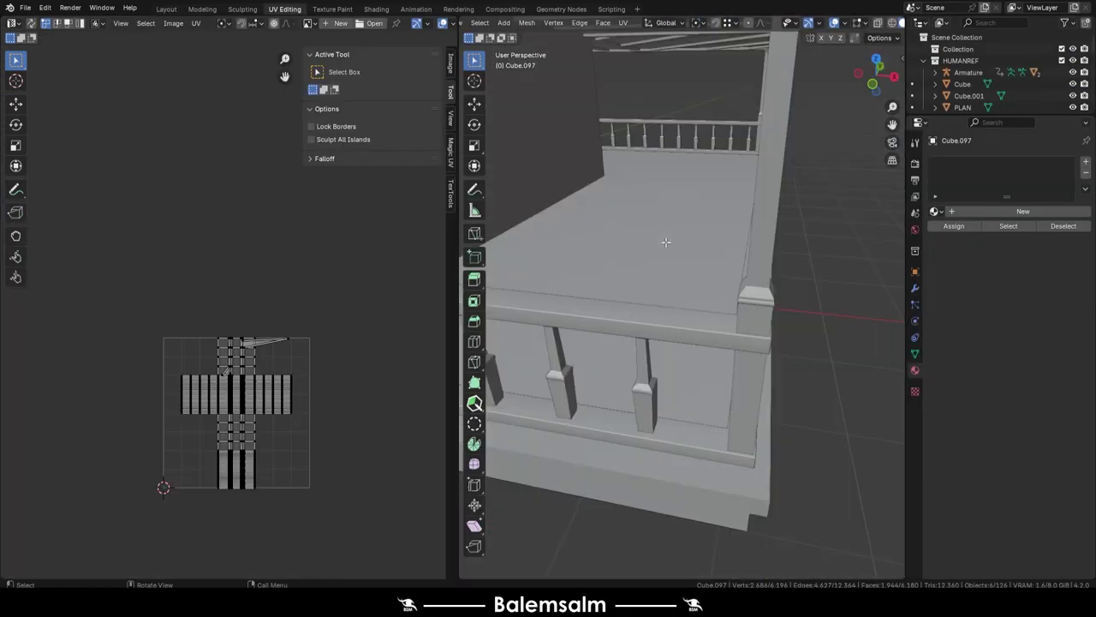
Step: Smart UV Project all faces of the garage door piece and check it with the TexTools checker map
{"action": "left_click", "coordinate": [683, 143]}
{"action": "key", "text": "u"}
{"action": "key", "text": "Return"}
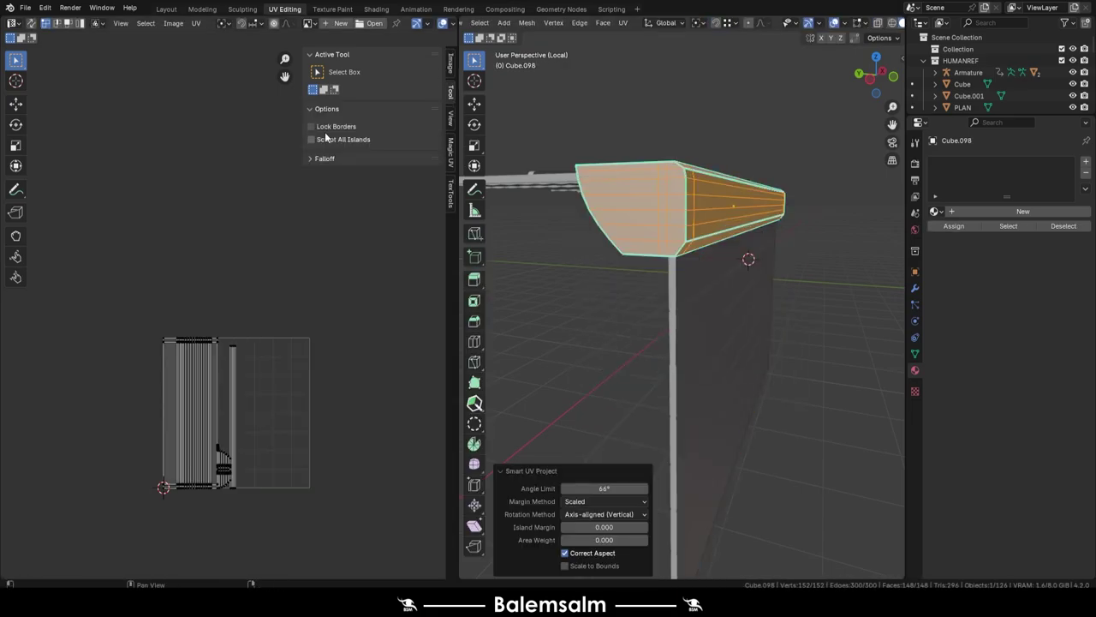
{"action": "left_click", "coordinate": [450, 197]}
{"action": "left_click", "coordinate": [414, 155]}
Step: Add a new material slot to the garage door slats and assign the garagedoor material
{"action": "right_click", "coordinate": [647, 136]}
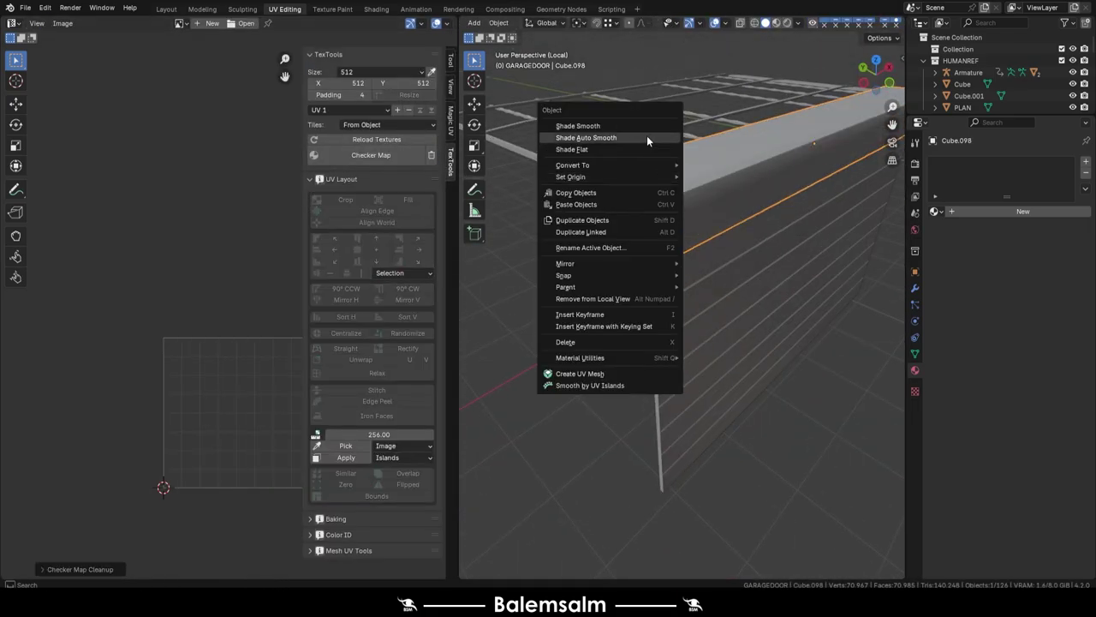
{"action": "key", "text": "Tab"}
{"action": "left_click", "coordinate": [650, 210], "text": "shift"}
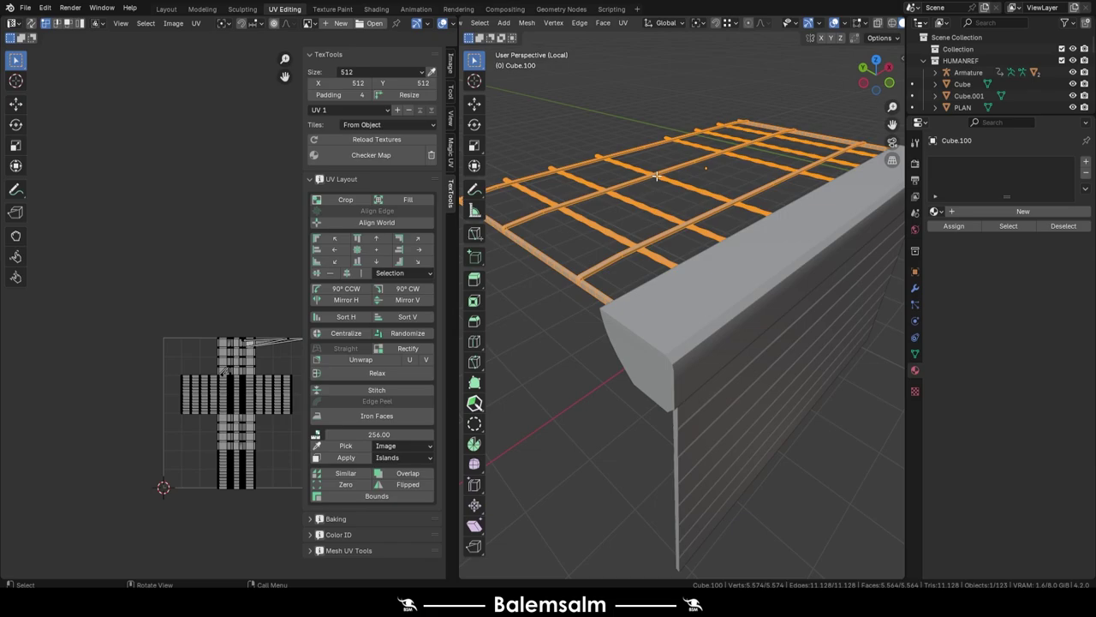
{"action": "left_click", "coordinate": [974, 211]}
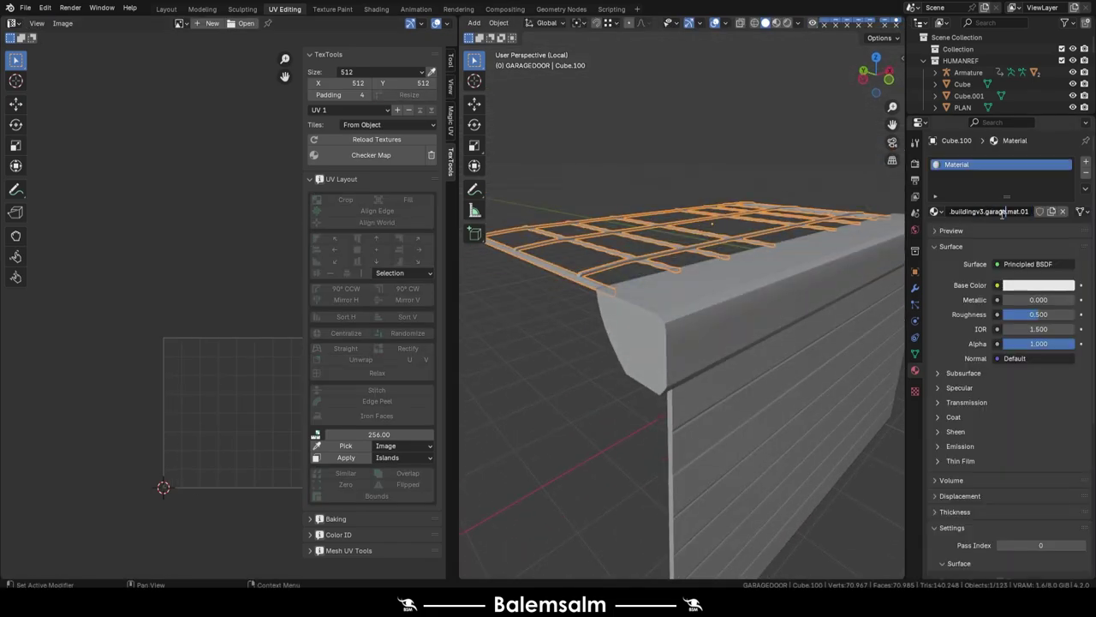
{"action": "left_click", "coordinate": [997, 207]}
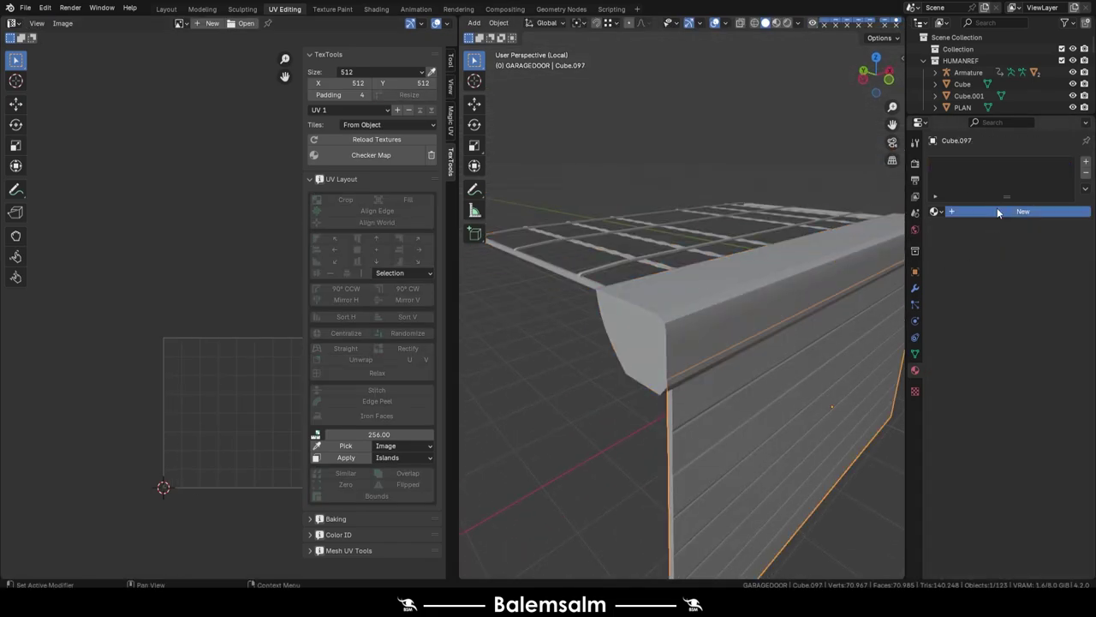
Step: Toggle the Face Orientation overlay to check the normals, then leave local view
{"action": "left_click", "coordinate": [725, 23]}
{"action": "left_click", "coordinate": [675, 237]}
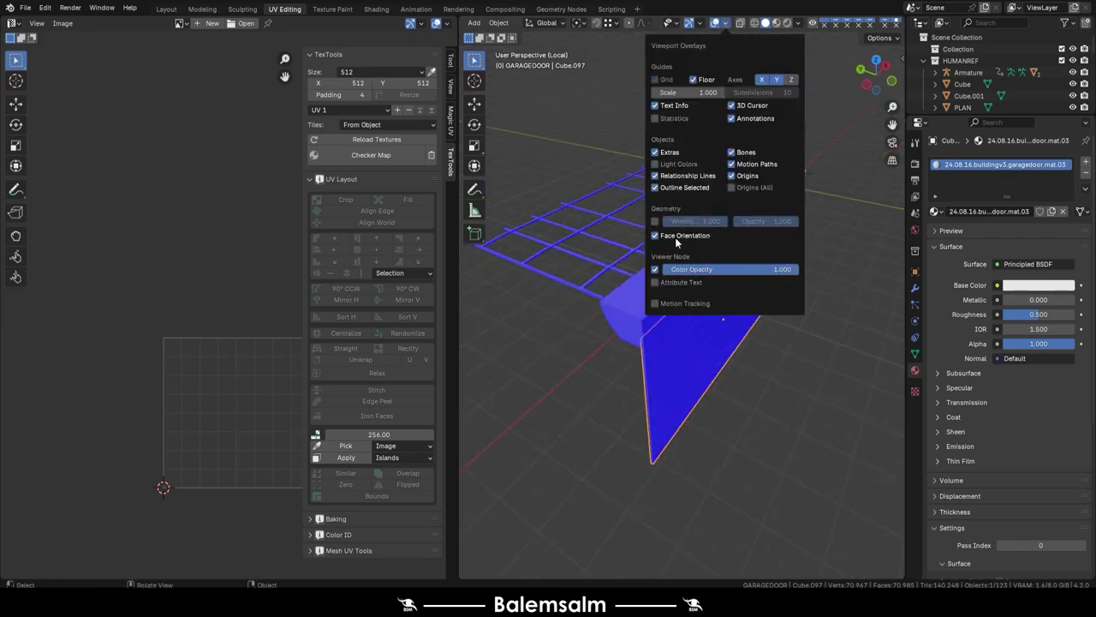
{"action": "left_click", "coordinate": [675, 236]}
{"action": "key", "text": "KP_Divide"}
Step: Back in Layout, hide the ceiling and rename the DOORS collection as -READY-
{"action": "left_click", "coordinate": [166, 8]}
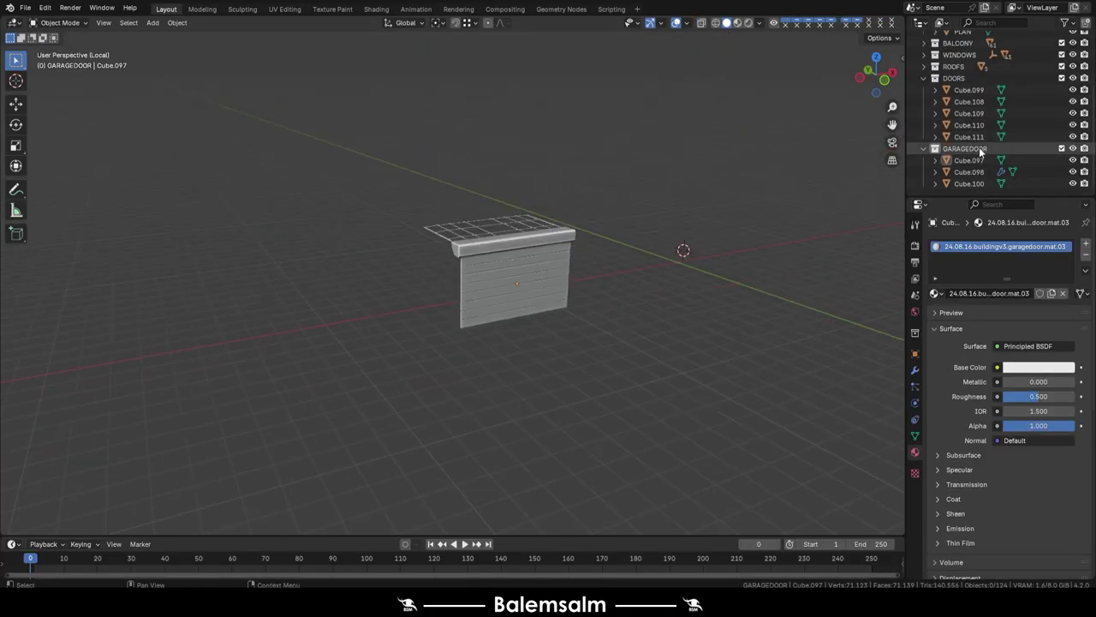
{"action": "key", "text": "KP_Divide"}
{"action": "key", "text": "h"}
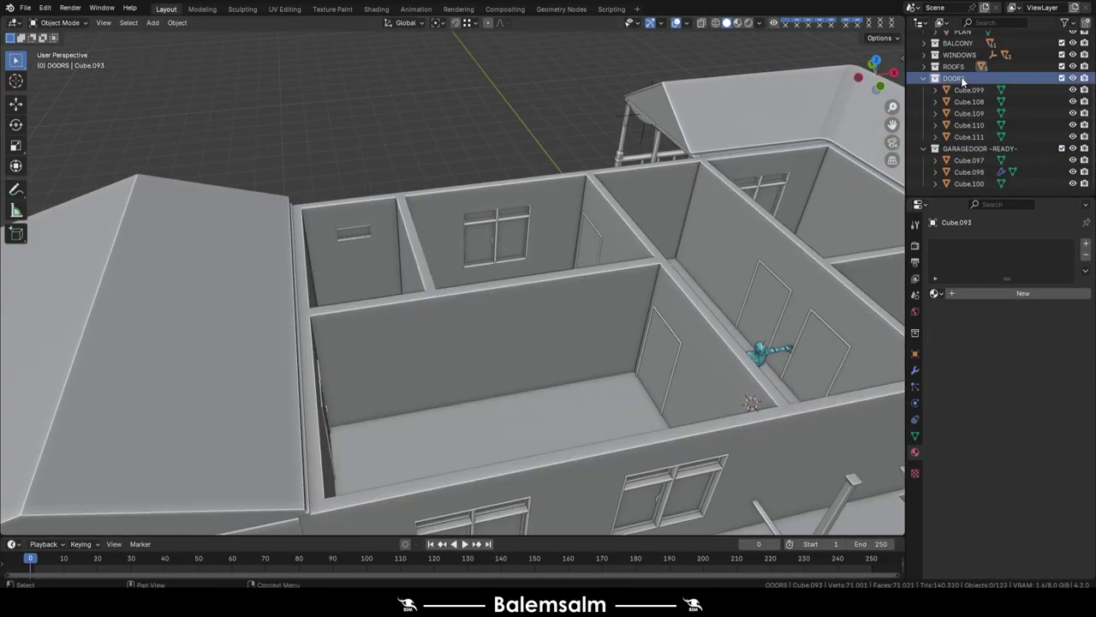
{"action": "left_click", "coordinate": [971, 136]}
Step: Edit the house wall mesh and slide a new edge loop into position along the wall
{"action": "left_click", "coordinate": [276, 356]}
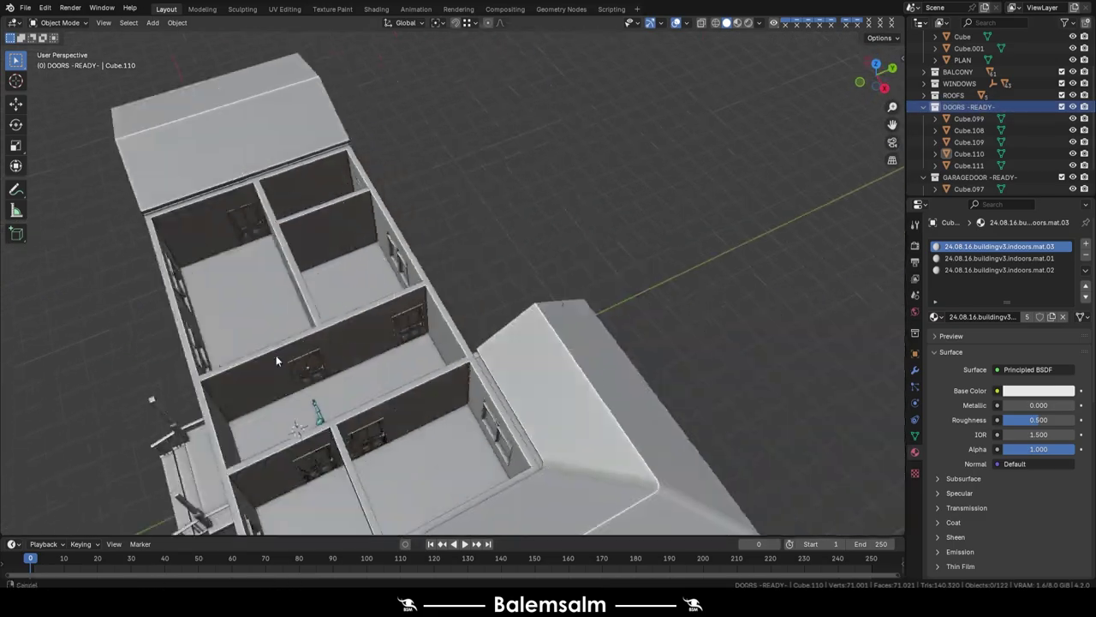
{"action": "key", "text": "Tab"}
{"action": "scroll", "coordinate": [429, 260], "scroll_direction": "up", "scroll_amount": 5}
{"action": "scroll", "coordinate": [267, 329], "scroll_direction": "down", "scroll_amount": 5}
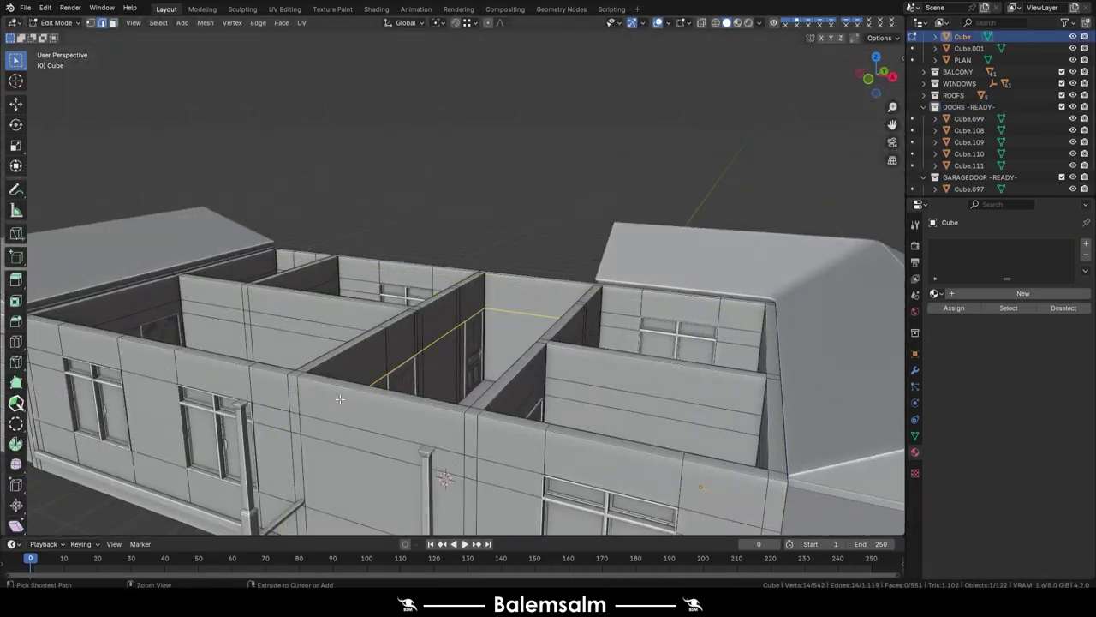
{"action": "middle_click_drag", "start_coordinate": [329, 412], "coordinate": [385, 402]}
{"action": "scroll", "coordinate": [551, 382], "scroll_direction": "up", "scroll_amount": 5}
{"action": "middle_click_drag", "start_coordinate": [551, 382], "coordinate": [514, 428]}
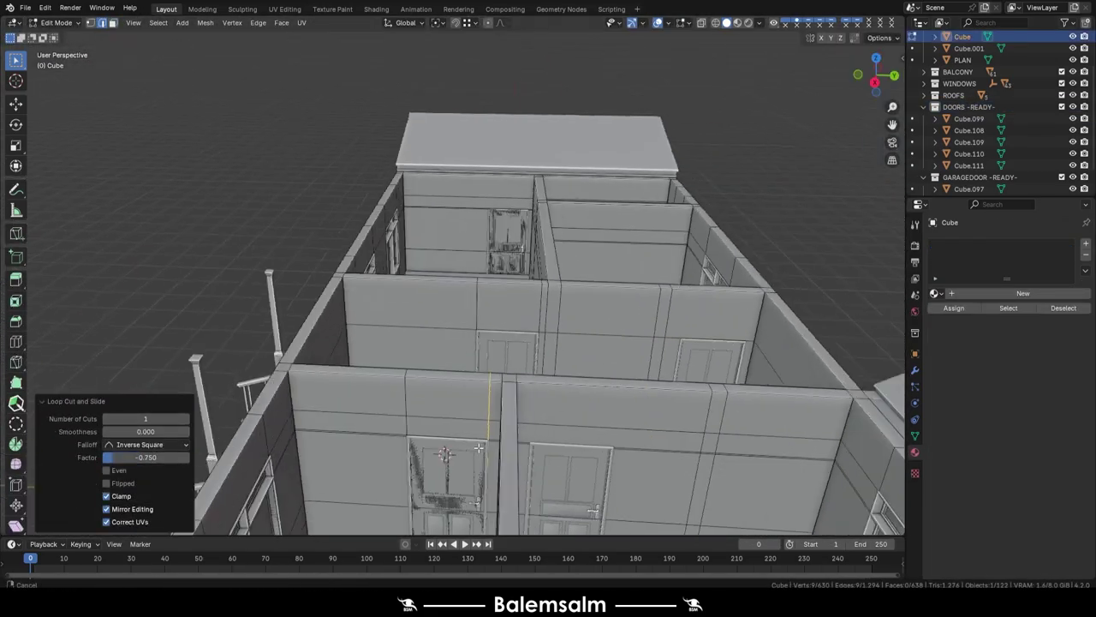
{"action": "left_click_drag", "start_coordinate": [527, 428], "coordinate": [522, 443]}
{"action": "left_click", "coordinate": [523, 443]}
{"action": "scroll", "coordinate": [522, 443], "scroll_direction": "up", "scroll_amount": 5}
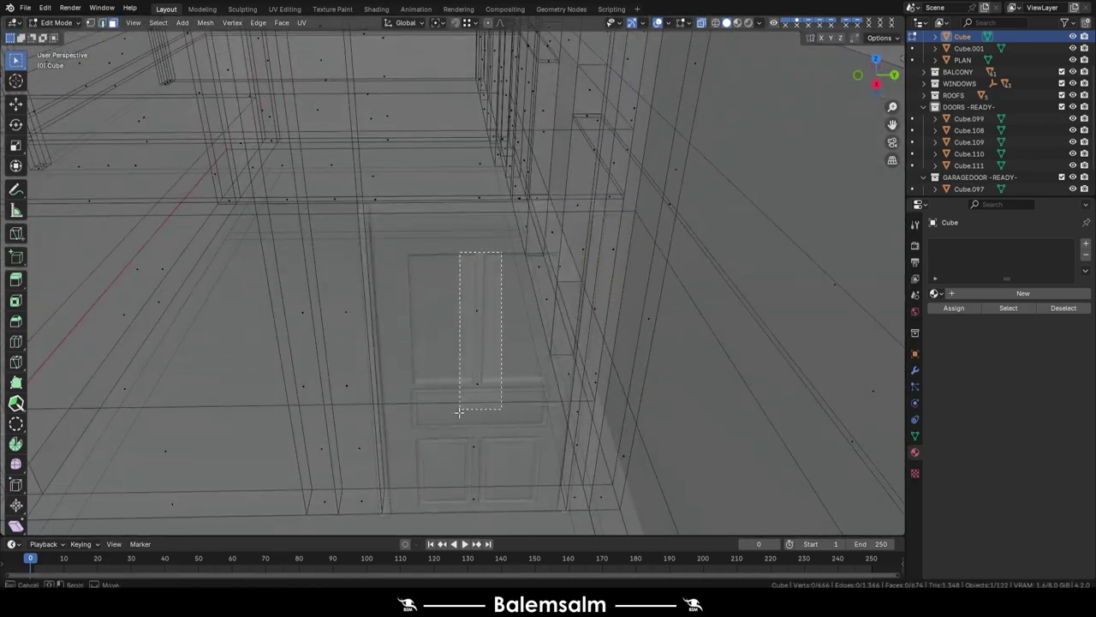
{"action": "mouse_move", "coordinate": [523, 342]}
{"action": "middle_mouse_down"}
{"action": "mouse_move", "coordinate": [559, 244]}
{"action": "mouse_move", "coordinate": [543, 421]}
{"action": "middle_mouse_up"}
{"action": "scroll", "coordinate": [293, 220], "scroll_direction": "up", "scroll_amount": 3}
Step: Select the door opening faces in X-ray to inspect them, then clear the selection
{"action": "key", "text": "alt+z"}
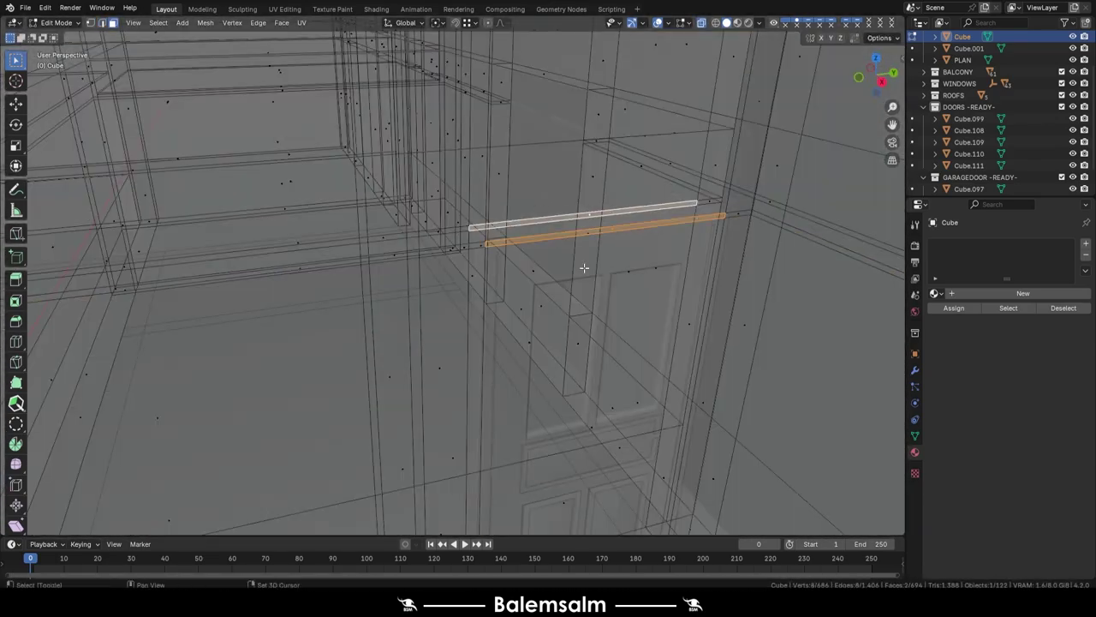
{"action": "key", "text": "l"}
{"action": "right_click", "coordinate": [459, 312]}
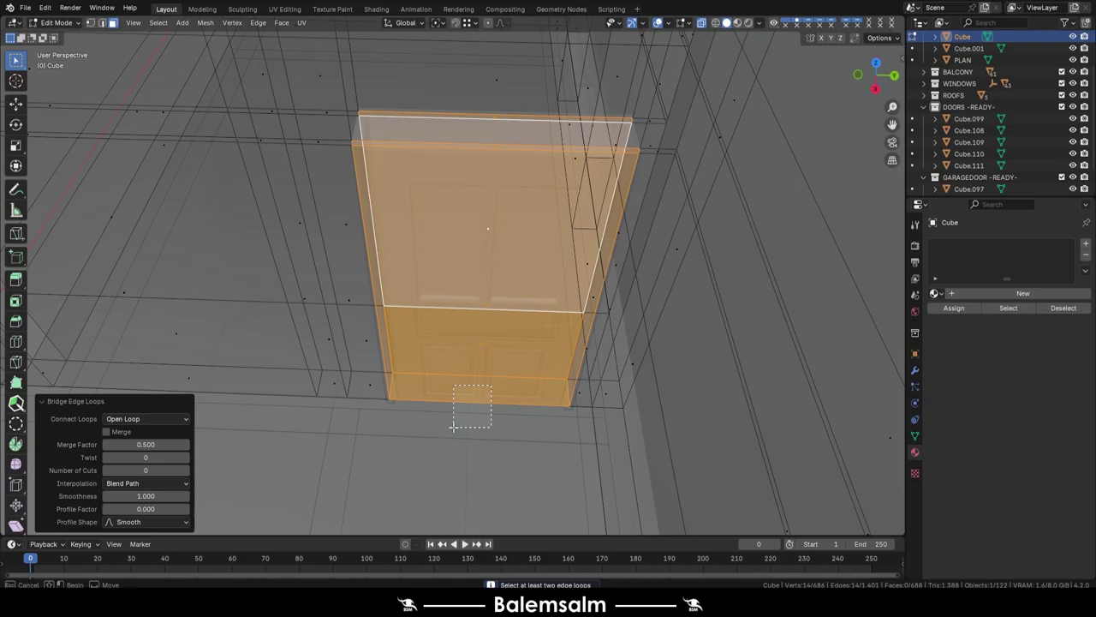
{"action": "middle_click_drag", "start_coordinate": [453, 427], "coordinate": [519, 436]}
{"action": "key", "text": "alt+a"}
{"action": "mouse_move", "coordinate": [479, 392]}
{"action": "middle_mouse_down"}
{"action": "mouse_move", "coordinate": [500, 347]}
{"action": "mouse_move", "coordinate": [426, 245]}
{"action": "middle_mouse_up"}
{"action": "key", "text": "alt+z"}
{"action": "mouse_move", "coordinate": [446, 386]}
{"action": "middle_mouse_down"}
{"action": "mouse_move", "coordinate": [435, 318]}
{"action": "mouse_move", "coordinate": [523, 350]}
{"action": "mouse_move", "coordinate": [497, 418]}
{"action": "mouse_move", "coordinate": [656, 326]}
{"action": "middle_mouse_up"}
Step: Add a loop cut to the wall beside the door
{"action": "key", "text": "ctrl+r"}
{"action": "left_click", "coordinate": [496, 418]}
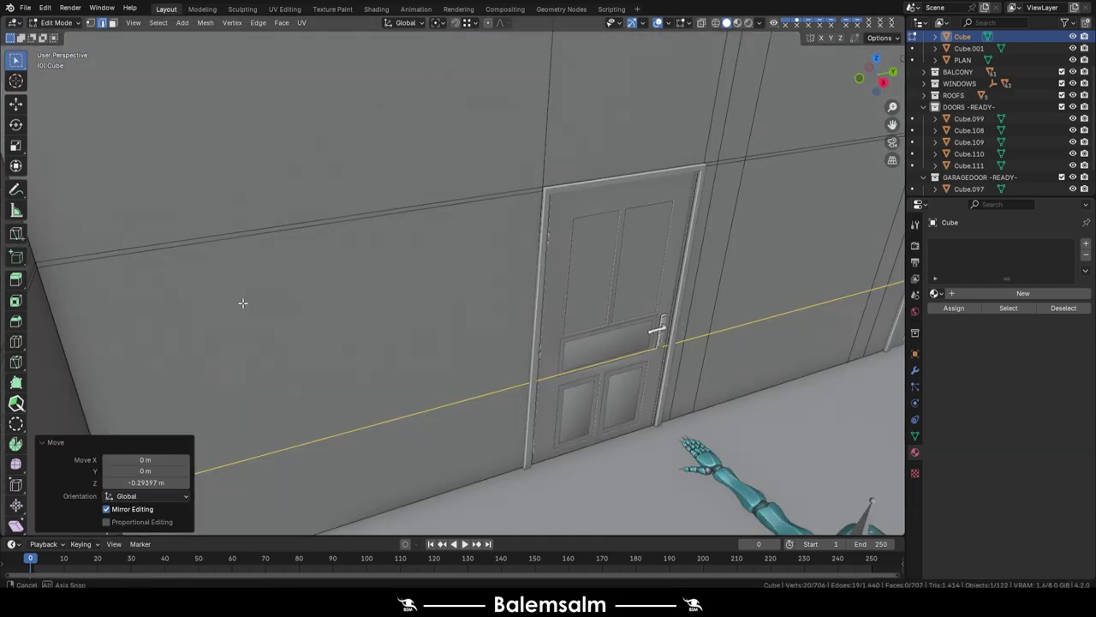
{"action": "scroll", "coordinate": [656, 326], "scroll_direction": "down", "scroll_amount": 5}
Step: Box-select the door's edge loops in X-ray and join them with Bridge Edge Loops
{"action": "key", "text": "alt+z"}
{"action": "middle_click_drag", "start_coordinate": [514, 343], "coordinate": [370, 204]}
{"action": "left_click_drag", "start_coordinate": [370, 204], "coordinate": [324, 390]}
{"action": "key", "text": "alt+a"}
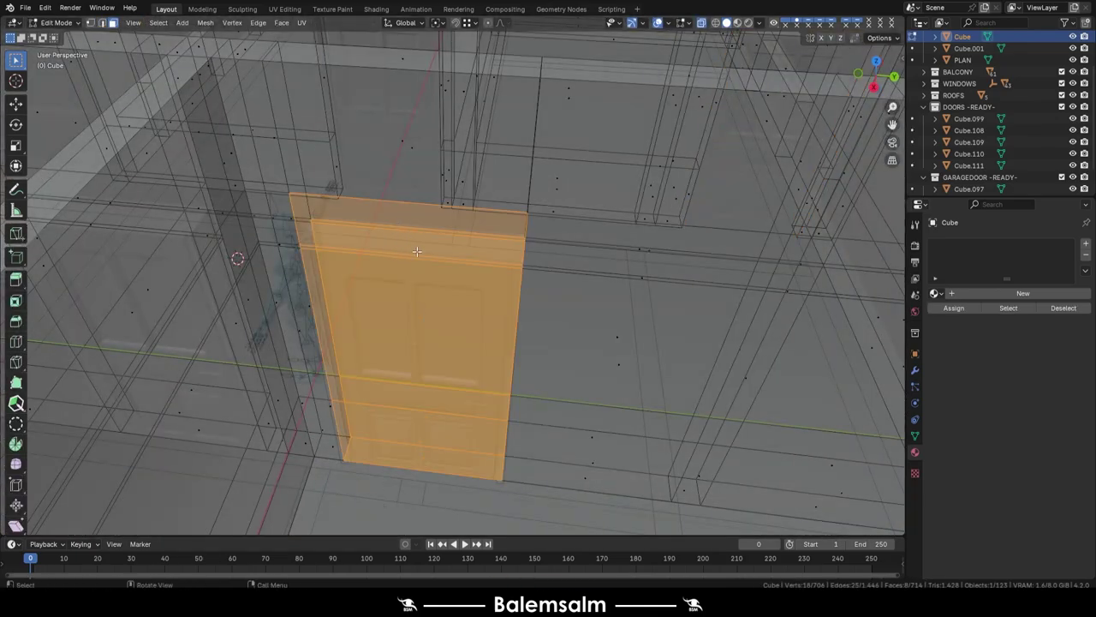
{"action": "middle_click_drag", "start_coordinate": [416, 251], "coordinate": [437, 311]}
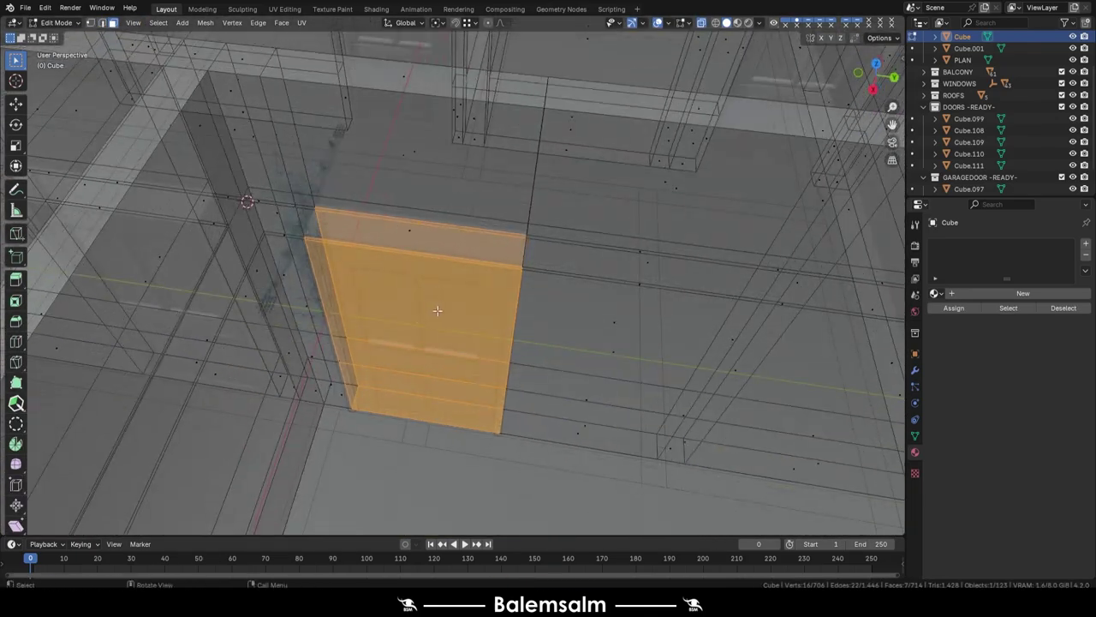
{"action": "key", "text": "ctrl+e"}
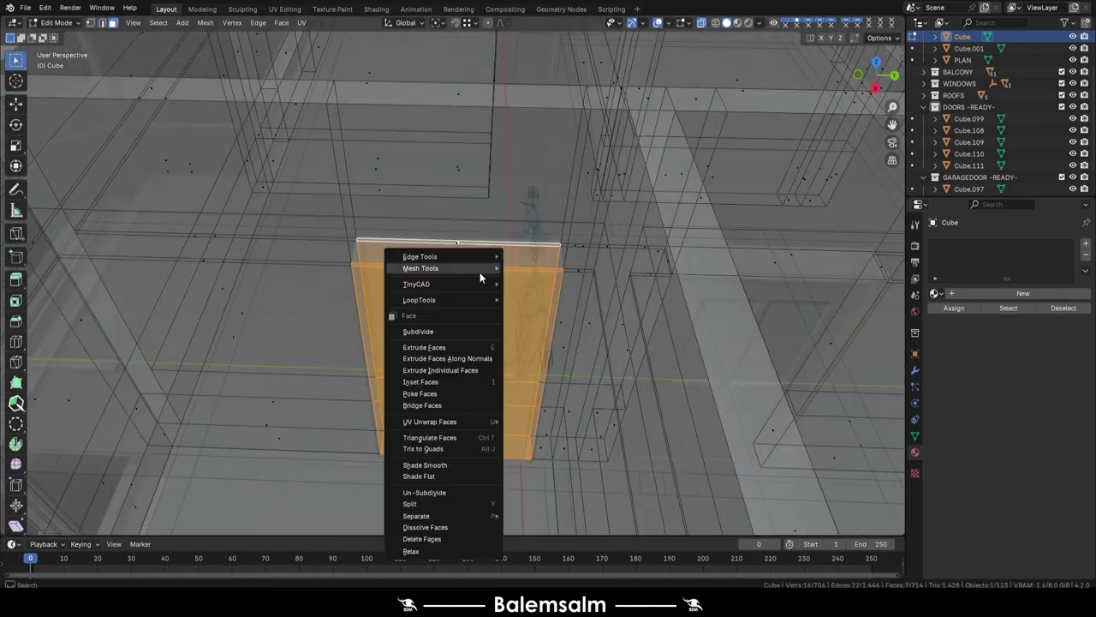
{"action": "left_click", "coordinate": [480, 271]}
{"action": "left_click_drag", "start_coordinate": [477, 433], "coordinate": [445, 471]}
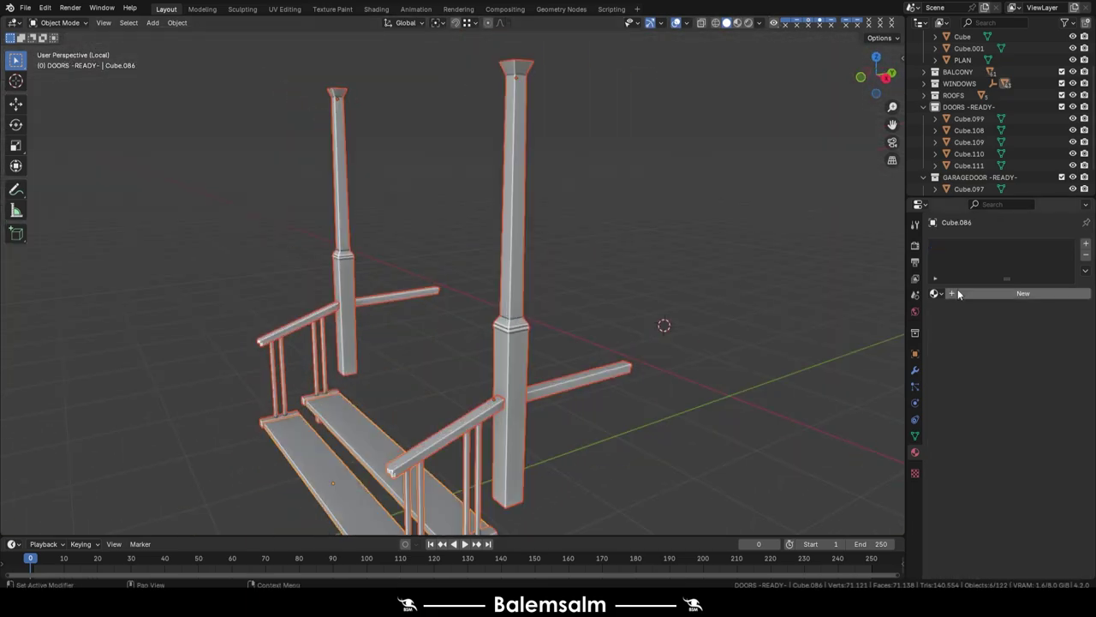
Step: Give the porch stairs a new material, merge vertices by distance, and recalculate normals outward
{"action": "left_click", "coordinate": [958, 294]}
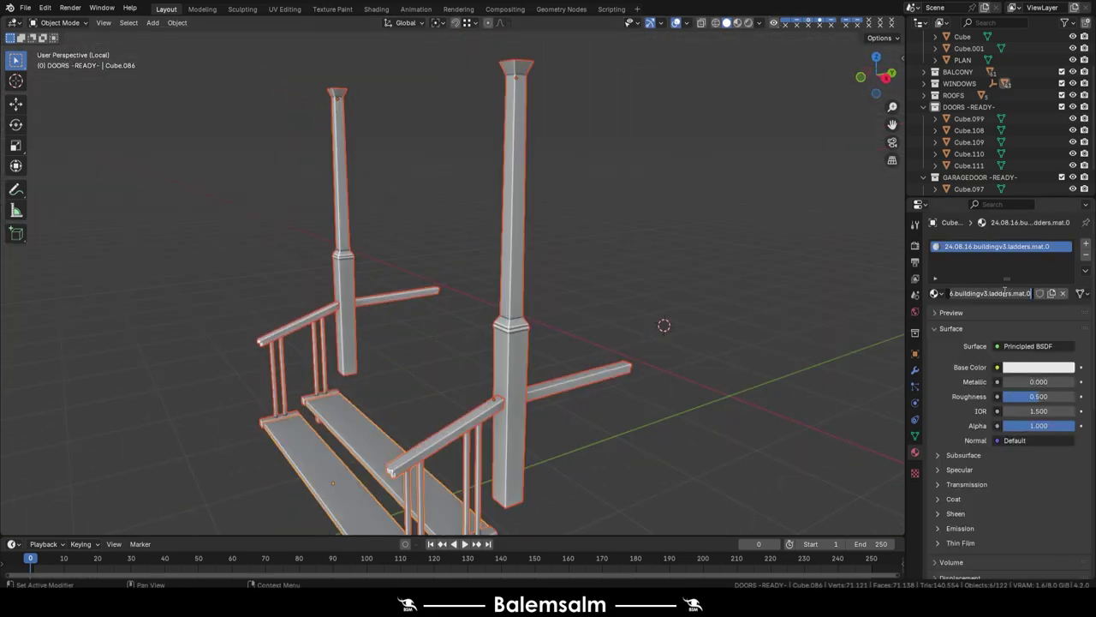
{"action": "key", "text": "a"}
{"action": "key", "text": "m"}
{"action": "left_click", "coordinate": [470, 301]}
{"action": "middle_click_drag", "start_coordinate": [469, 301], "coordinate": [472, 217]}
{"action": "key", "text": "shift+n"}
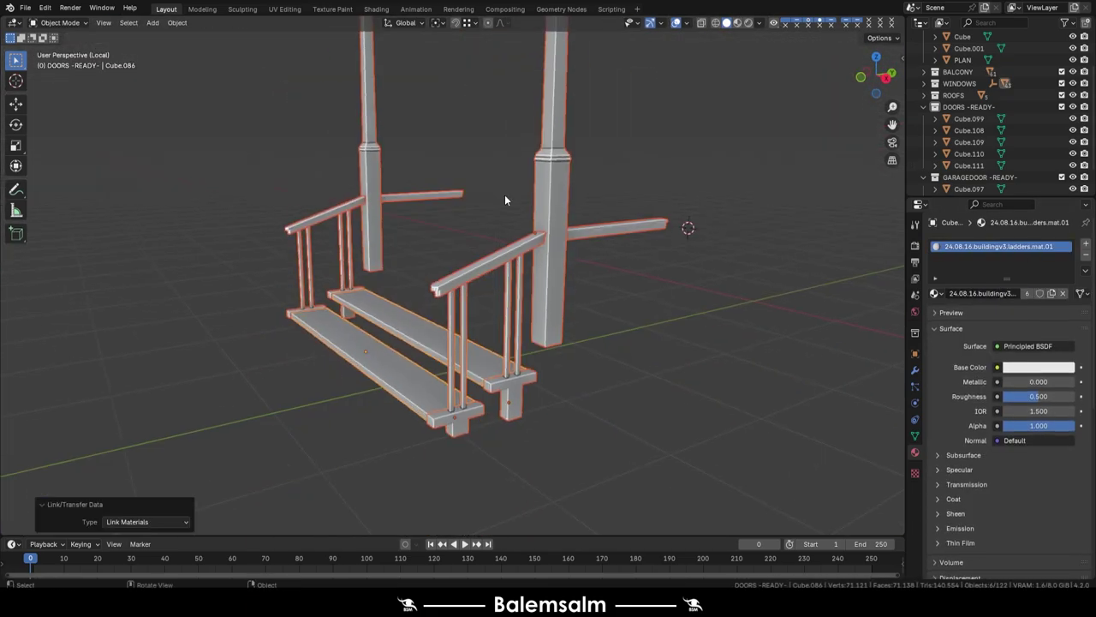
{"action": "key", "text": "a"}
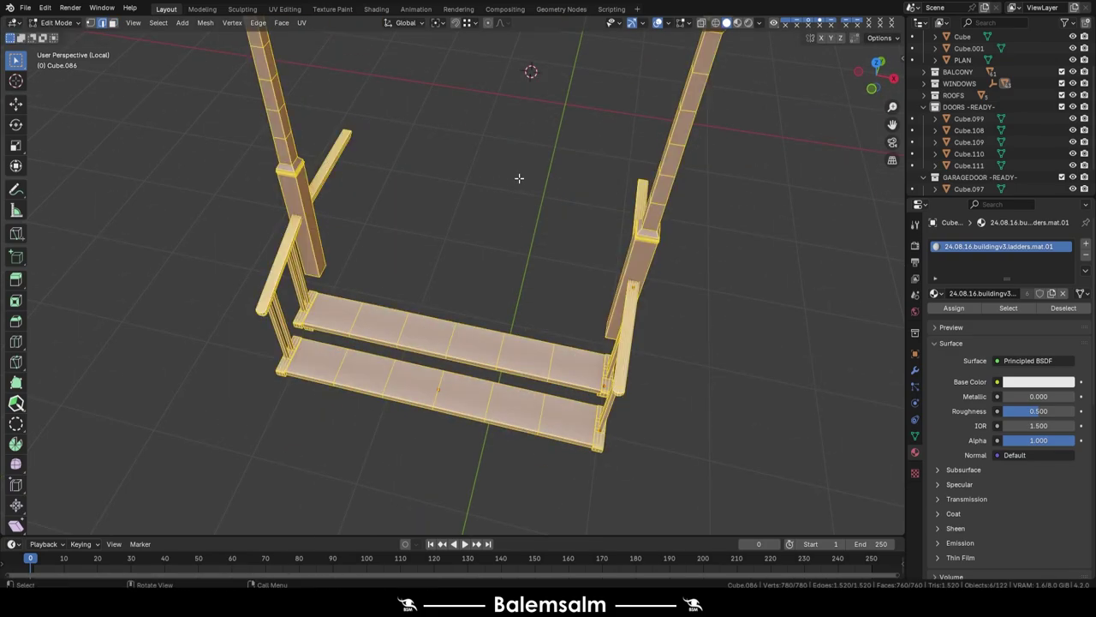
Step: Preview the isolated stairs with the TexTools checker map, then remove it
{"action": "left_click", "coordinate": [284, 9]}
{"action": "key", "text": "KP_Divide"}
{"action": "left_click", "coordinate": [370, 155]}
{"action": "left_click", "coordinate": [430, 155]}
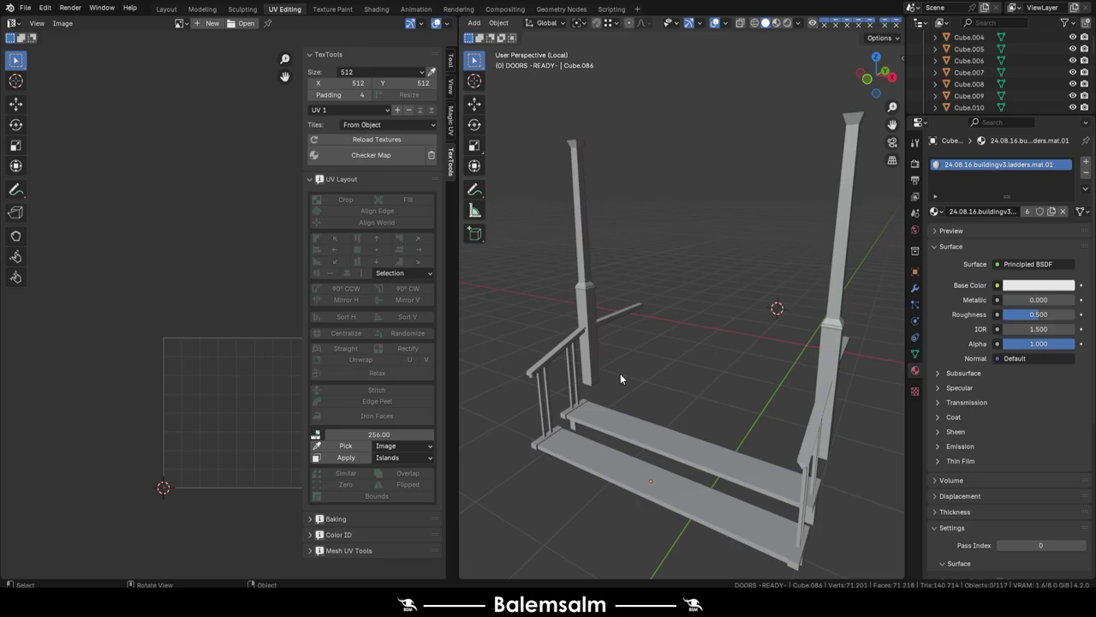
{"action": "left_click", "coordinate": [166, 9]}
{"action": "key", "text": "KP_Divide"}
Step: Duplicate the porch stairs and place the turned-around copy at the other doorway
{"action": "middle_click_drag", "start_coordinate": [599, 233], "coordinate": [739, 344]}
{"action": "key", "text": "shift+d"}
{"action": "key", "text": "x"}
{"action": "left_click", "coordinate": [739, 344]}
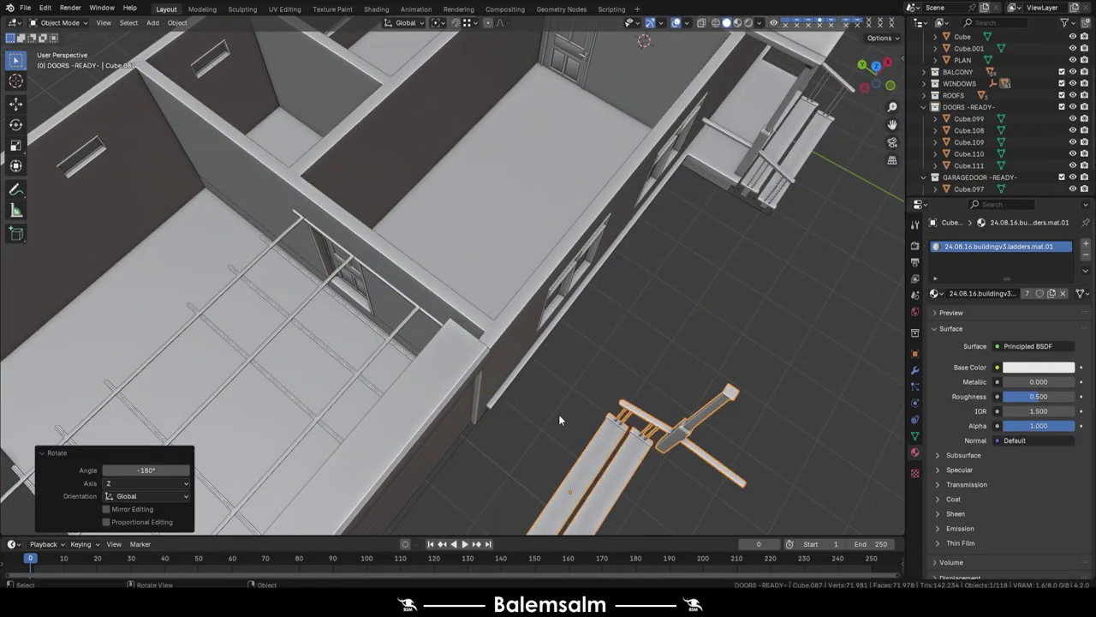
{"action": "key", "text": "grave"}
{"action": "left_click", "coordinate": [470, 274]}
{"action": "middle_click_drag", "start_coordinate": [470, 274], "coordinate": [543, 324]}
{"action": "scroll", "coordinate": [543, 324], "scroll_direction": "up", "scroll_amount": 3}
{"action": "key", "text": "Tab"}
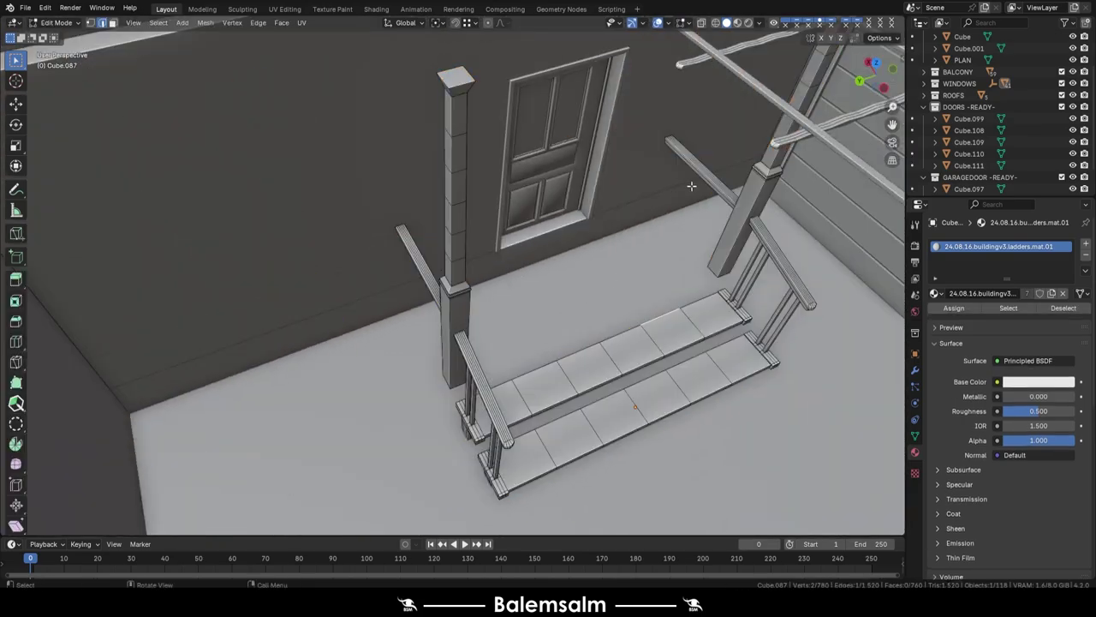
{"action": "key", "text": "Tab"}
{"action": "key", "text": "KP_7"}
Step: Add a Mirror modifier on X to the copied stairs, Cube.087
{"action": "middle_click_drag", "start_coordinate": [509, 489], "coordinate": [680, 239]}
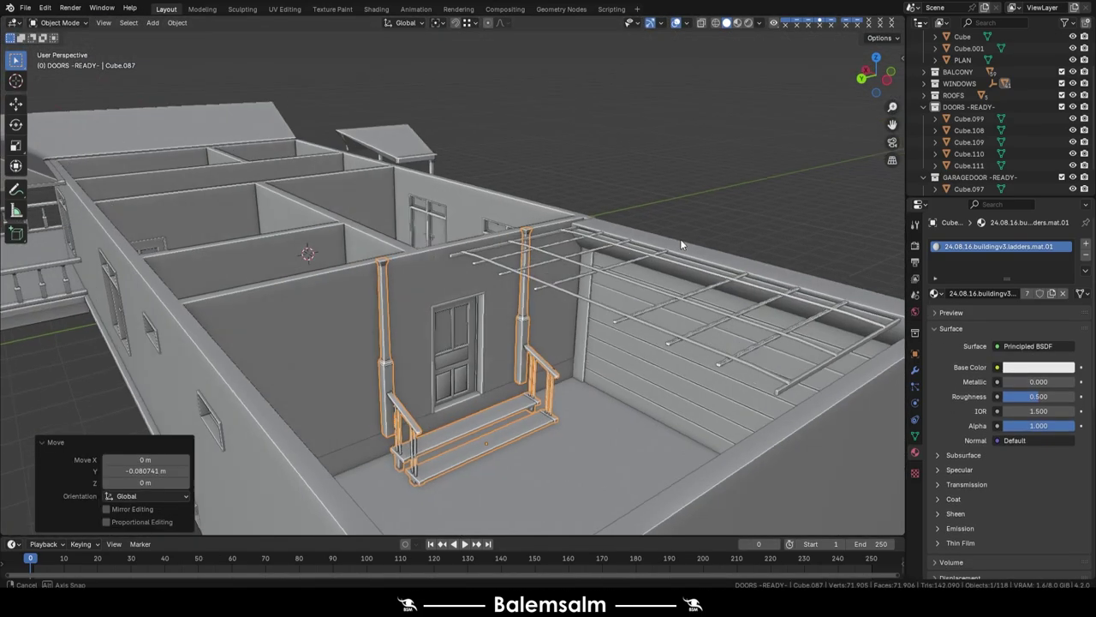
{"action": "key", "text": "KP_7"}
{"action": "key", "text": "Tab"}
{"action": "key", "text": "a"}
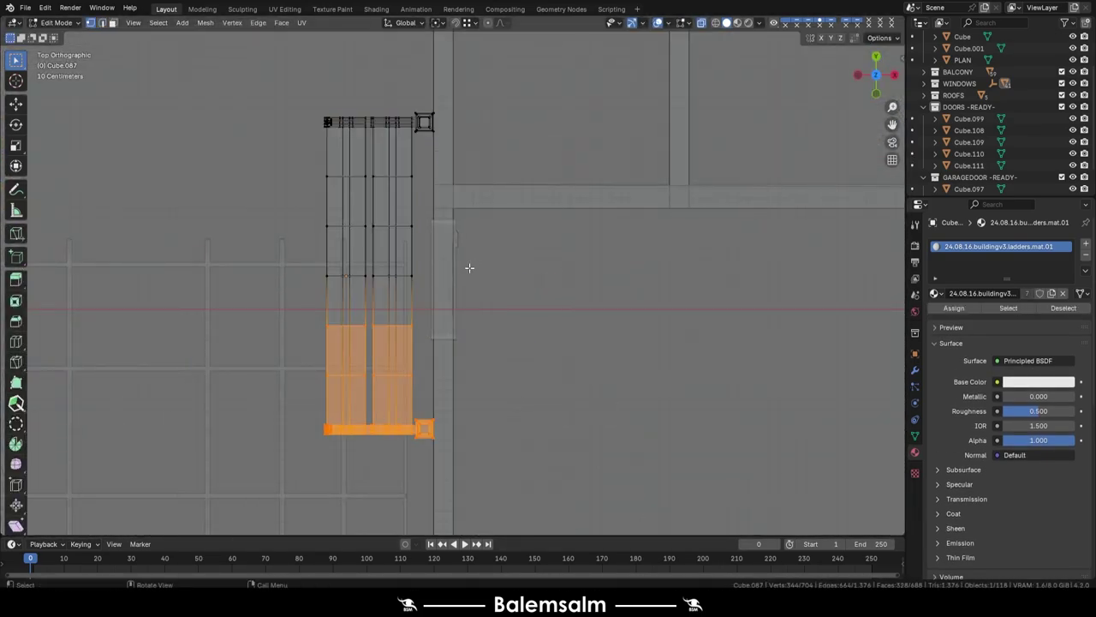
{"action": "left_click", "coordinate": [915, 370]}
{"action": "left_click", "coordinate": [950, 245]}
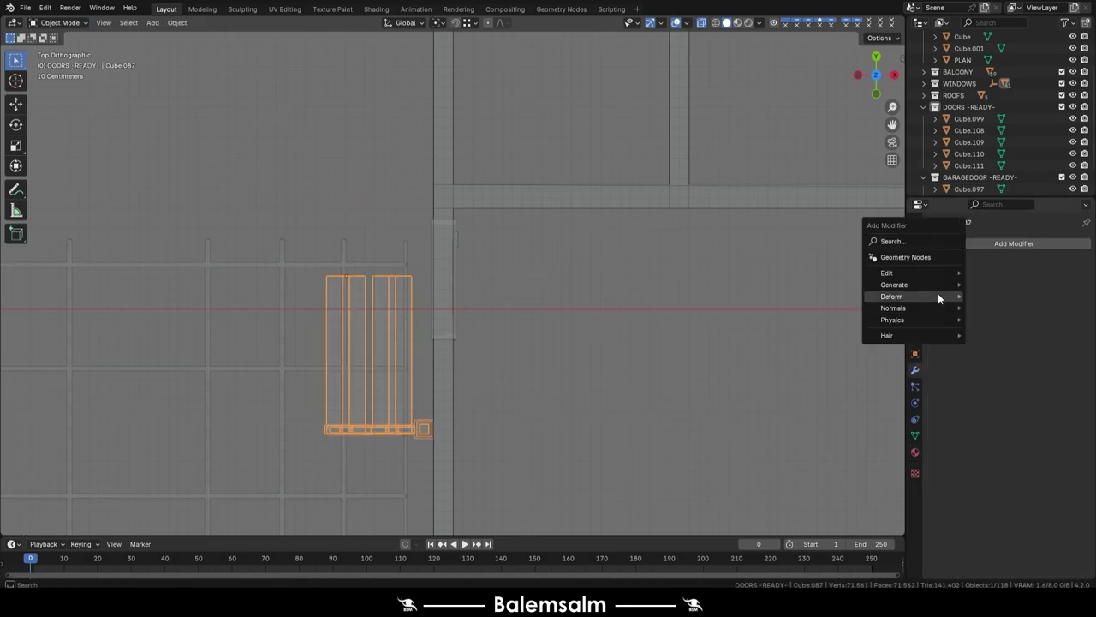
{"action": "left_click", "coordinate": [1010, 394]}
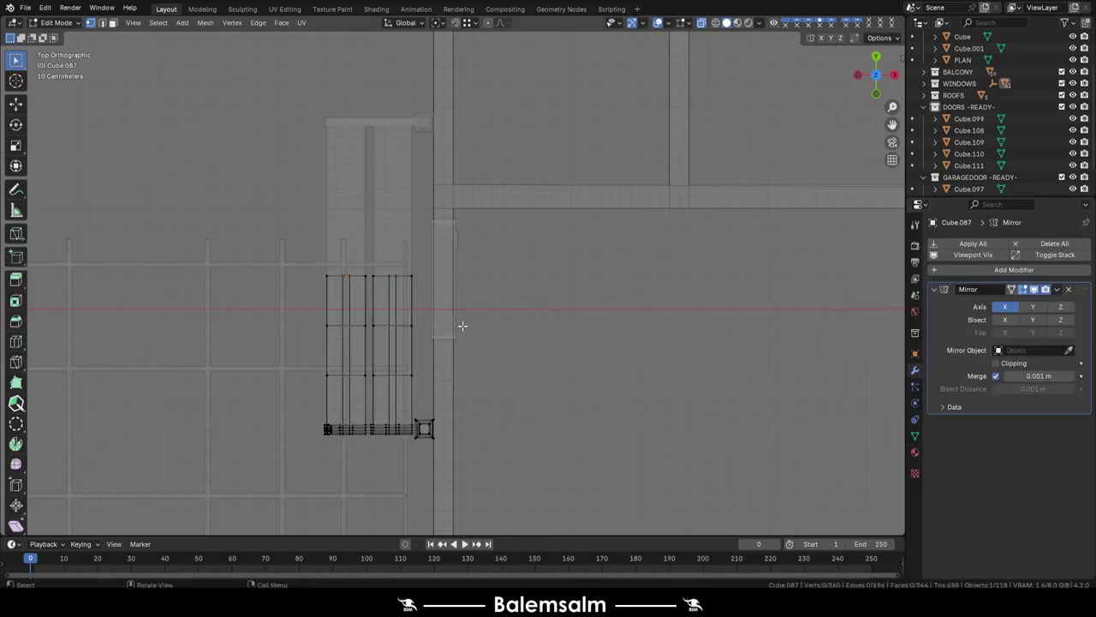
{"action": "left_click", "coordinate": [207, 456]}
{"action": "mouse_move", "coordinate": [206, 457]}
{"action": "middle_mouse_down"}
{"action": "mouse_move", "coordinate": [443, 347]}
{"action": "mouse_move", "coordinate": [389, 364]}
{"action": "middle_mouse_up"}
Step: Select the linked posts in X-ray and move them along X to fit the door
{"action": "key", "text": "alt+z"}
Step: From the front view, box-select the post and crossbar section and raise it along Z
{"action": "key", "text": "alt+z"}
{"action": "middle_click_drag", "start_coordinate": [365, 305], "coordinate": [461, 443]}
{"action": "key", "text": "l"}
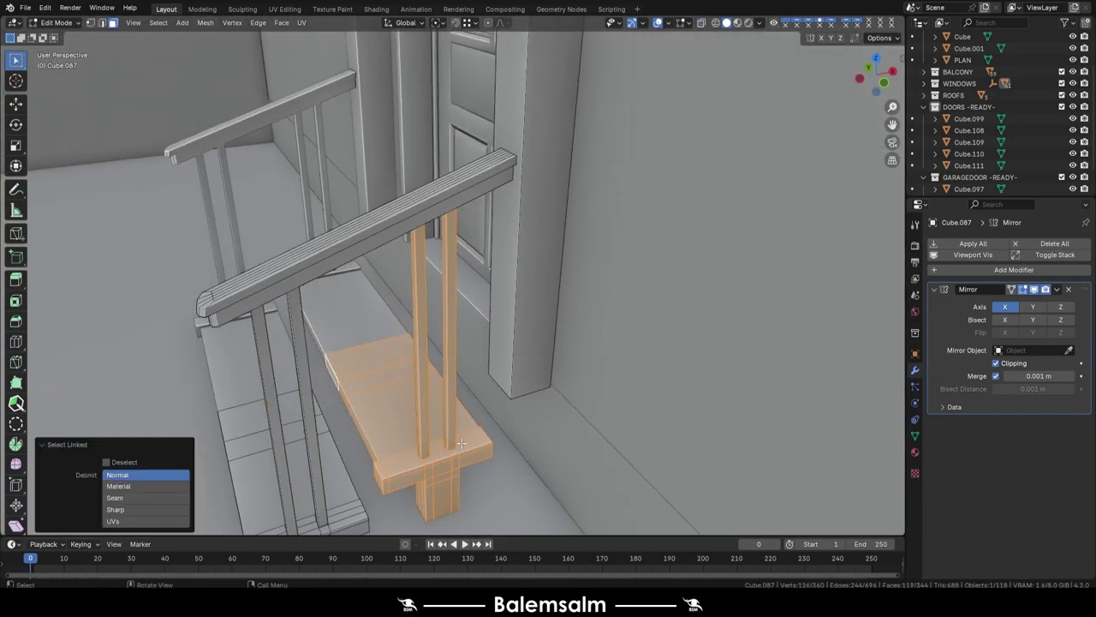
{"action": "mouse_move", "coordinate": [511, 355]}
{"action": "middle_mouse_down"}
{"action": "mouse_move", "coordinate": [479, 403]}
{"action": "mouse_move", "coordinate": [490, 448]}
{"action": "mouse_move", "coordinate": [528, 304]}
{"action": "middle_mouse_up"}
{"action": "key", "text": "KP_7"}
{"action": "scroll", "coordinate": [491, 449], "scroll_direction": "down", "scroll_amount": 5}
{"action": "key", "text": "KP_Decimal"}
{"action": "key", "text": "g"}
{"action": "key", "text": "x"}
{"action": "left_click", "coordinate": [491, 449]}
{"action": "key", "text": "grave"}
{"action": "left_click", "coordinate": [534, 286]}
{"action": "key", "text": "alt+z"}
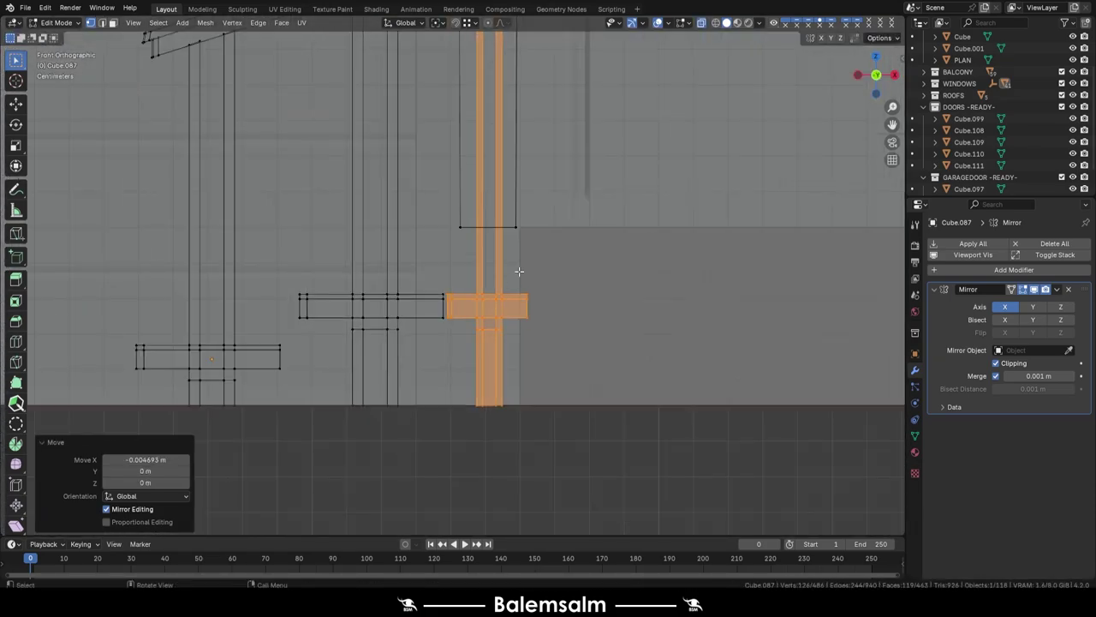
{"action": "left_click_drag", "start_coordinate": [536, 336], "coordinate": [427, 423]}
{"action": "left_click", "coordinate": [437, 333]}
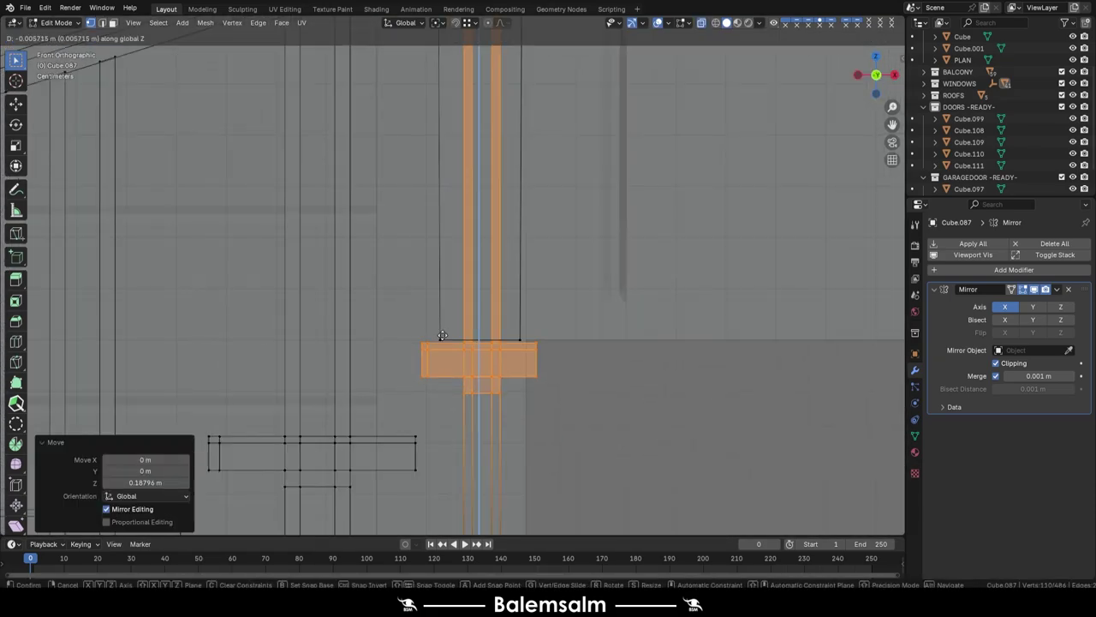
{"action": "key", "text": "ctrl+Tab"}
{"action": "left_click", "coordinate": [448, 230]}
Step: Isolate the stairs in edit mode and inspect the step joint in X-ray
{"action": "mouse_move", "coordinate": [448, 230]}
{"action": "middle_mouse_down"}
{"action": "mouse_move", "coordinate": [422, 269]}
{"action": "mouse_move", "coordinate": [417, 321]}
{"action": "middle_mouse_up"}
{"action": "scroll", "coordinate": [421, 269], "scroll_direction": "up", "scroll_amount": 5}
{"action": "key", "text": "KP_Divide"}
{"action": "key", "text": "Tab"}
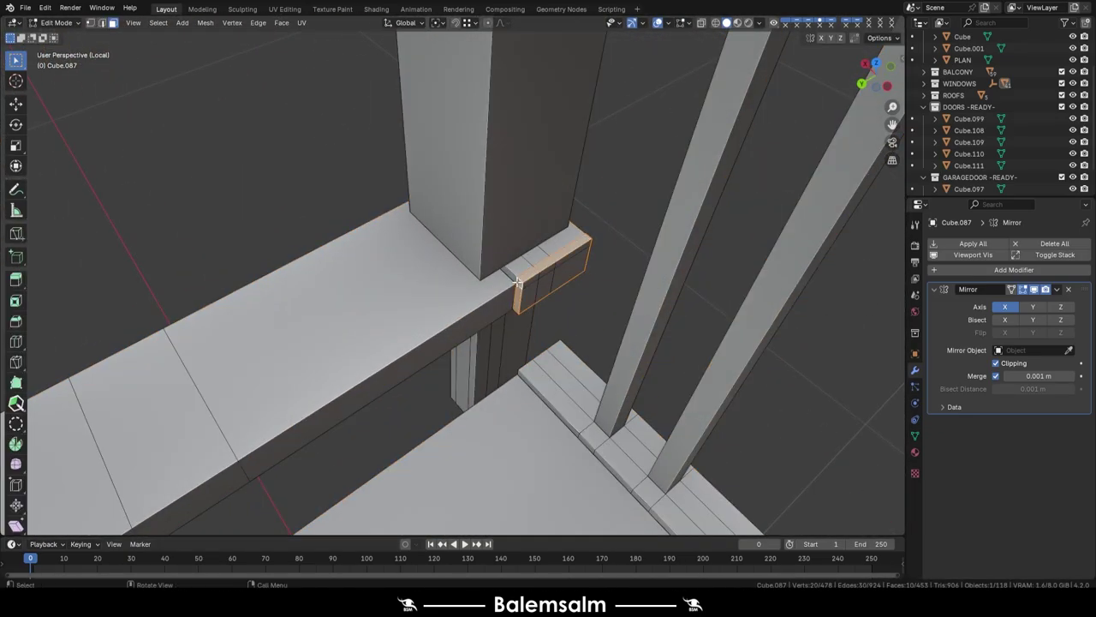
{"action": "middle_click_drag", "start_coordinate": [518, 283], "coordinate": [517, 183]}
{"action": "key", "text": "alt+z"}
{"action": "middle_click_drag", "start_coordinate": [439, 257], "coordinate": [425, 292]}
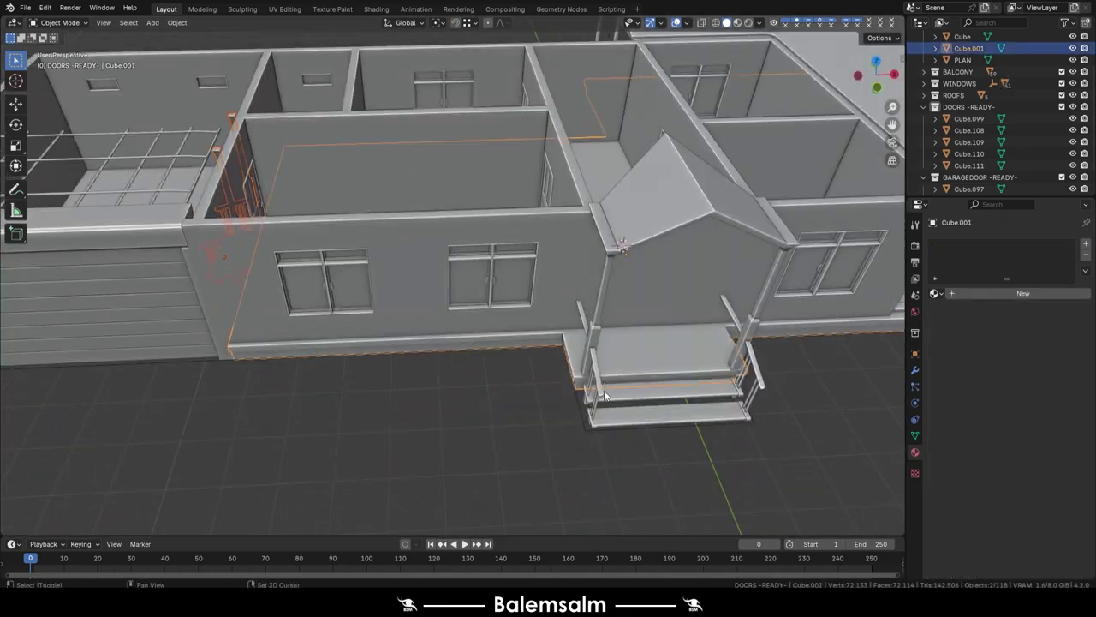
Step: Mark the ladders collection -READY- and add a new wall material to the box-selected frame faces
{"action": "left_click", "coordinate": [597, 400]}
{"action": "key", "text": "m"}
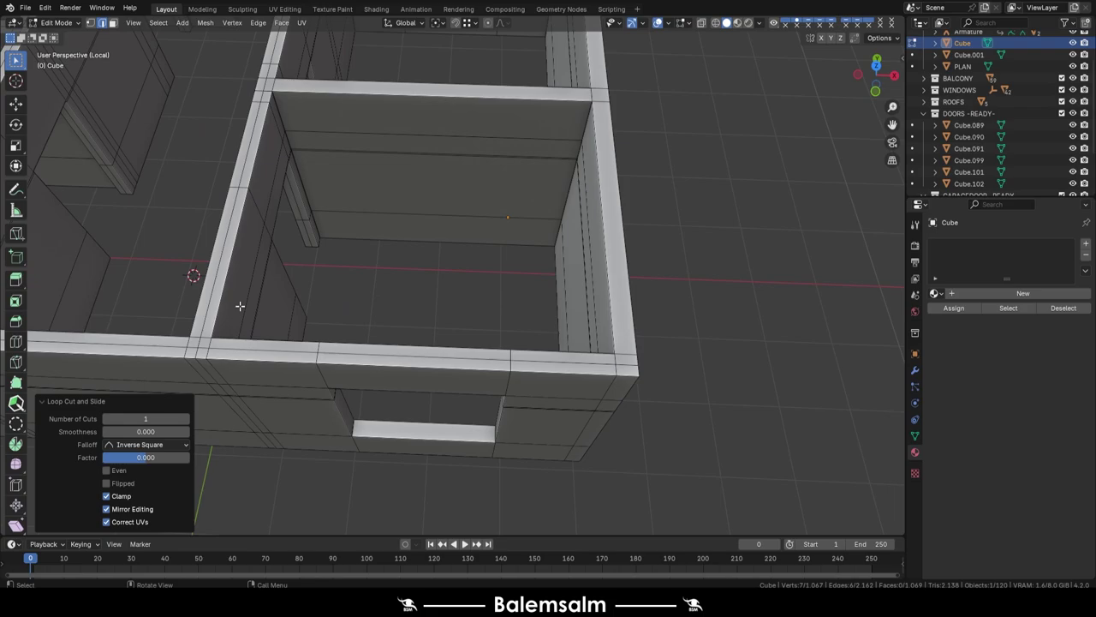
{"action": "left_click", "coordinate": [982, 294]}
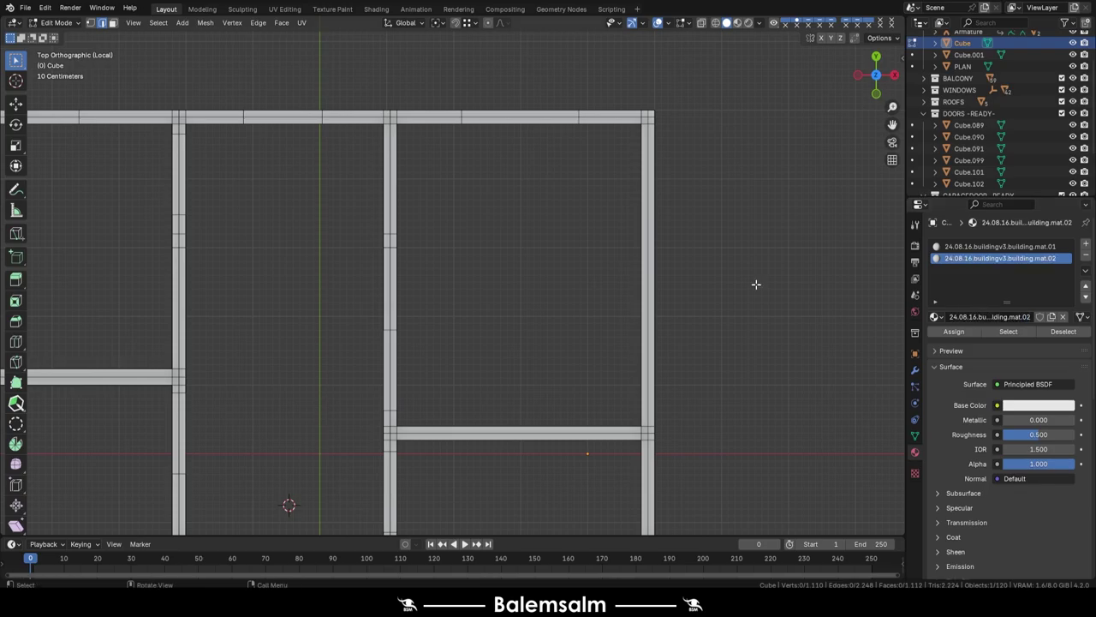
{"action": "left_click_drag", "start_coordinate": [634, 125], "coordinate": [390, 430]}
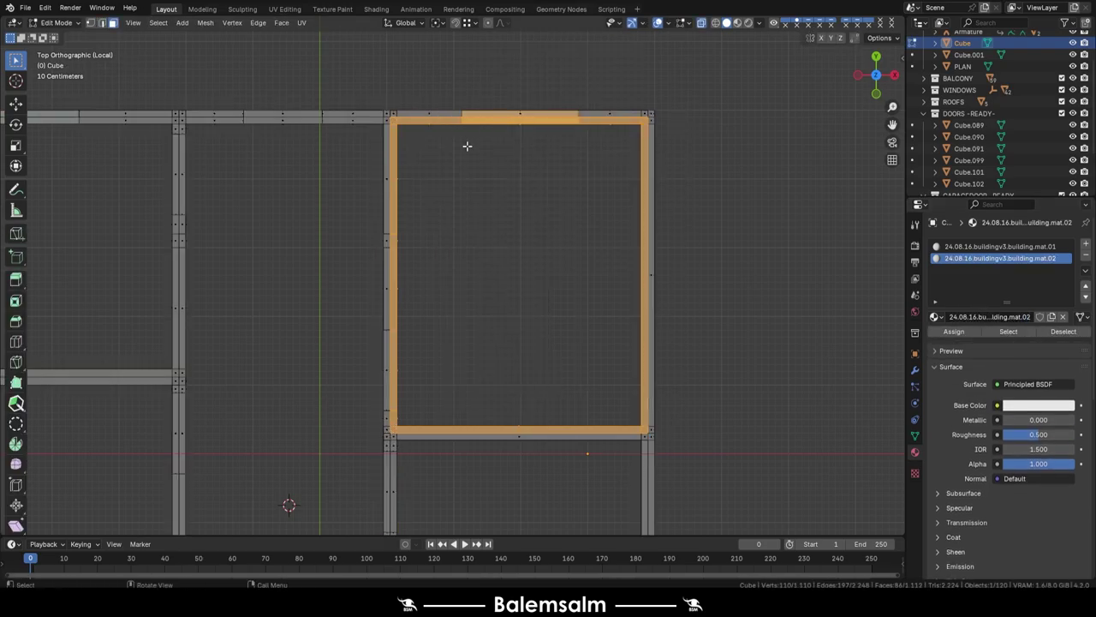
{"action": "mouse_move", "coordinate": [467, 146]}
{"action": "middle_mouse_down"}
{"action": "mouse_move", "coordinate": [645, 388]}
{"action": "mouse_move", "coordinate": [727, 290]}
{"action": "middle_mouse_up"}
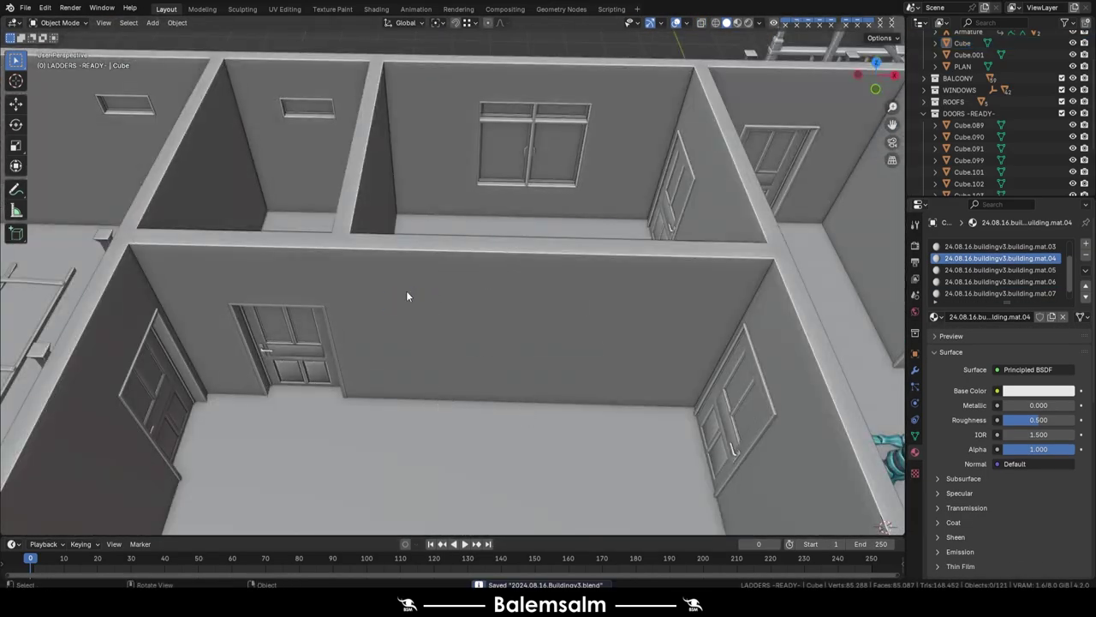
Step: Zoom out on the isolated wall mesh in the top view
{"action": "scroll", "coordinate": [406, 291], "scroll_direction": "down", "scroll_amount": 2}
{"action": "scroll", "coordinate": [502, 243], "scroll_direction": "down", "scroll_amount": 6}
{"action": "scroll", "coordinate": [402, 459], "scroll_direction": "down", "scroll_amount": 2}
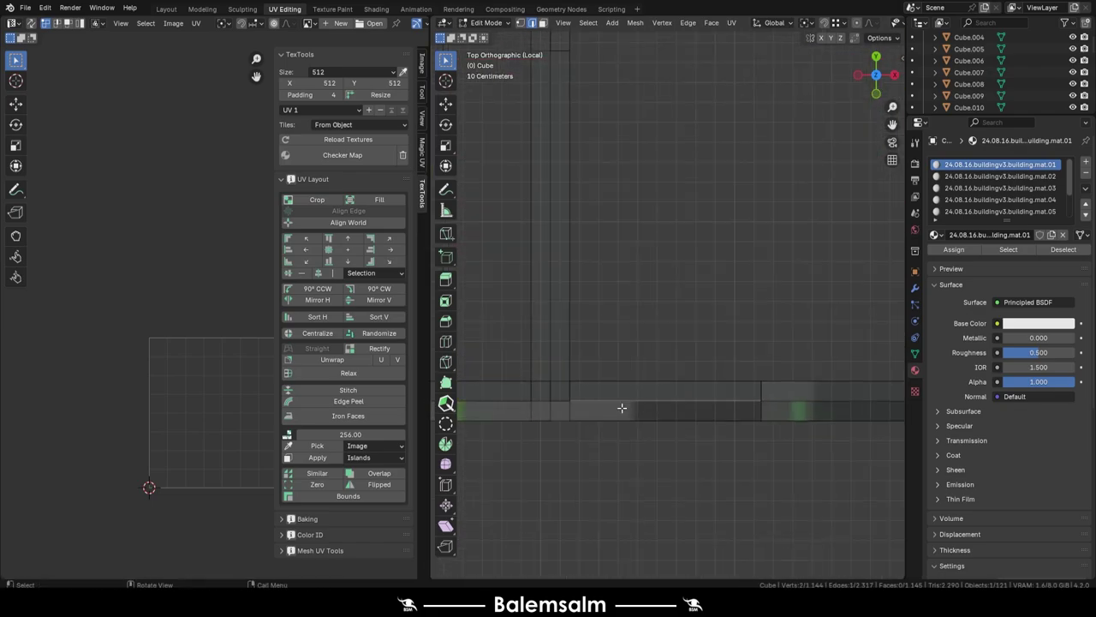
Step: Slide a new edge loop along the walls and mark the selected edges as a UV seam
{"action": "middle_click_drag", "start_coordinate": [692, 438], "coordinate": [658, 445], "text": "shift"}
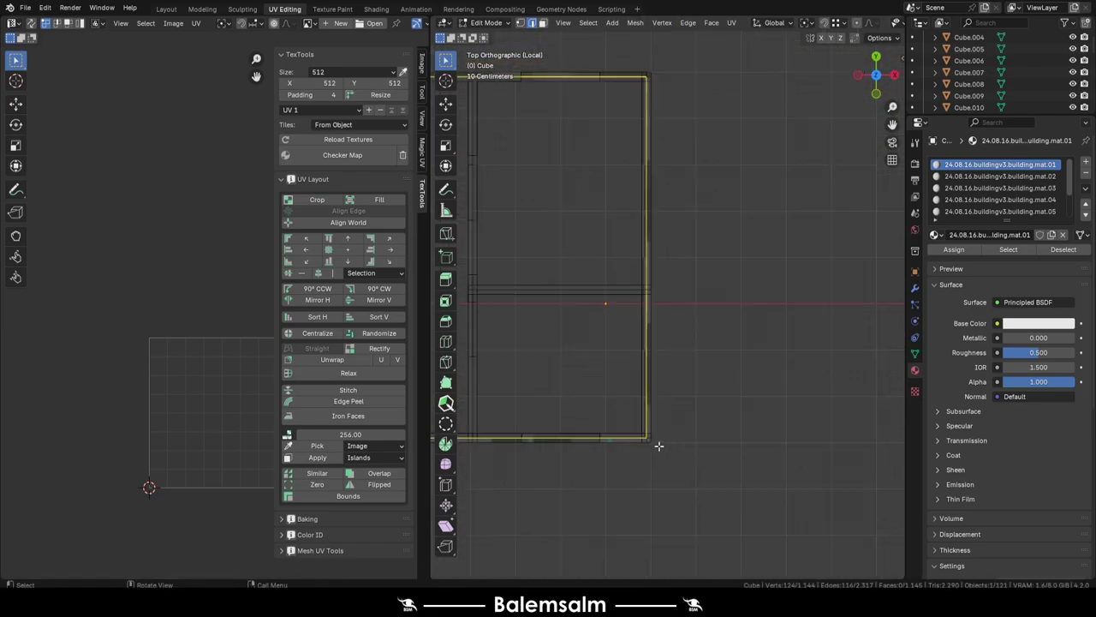
{"action": "key", "text": "shift+grave"}
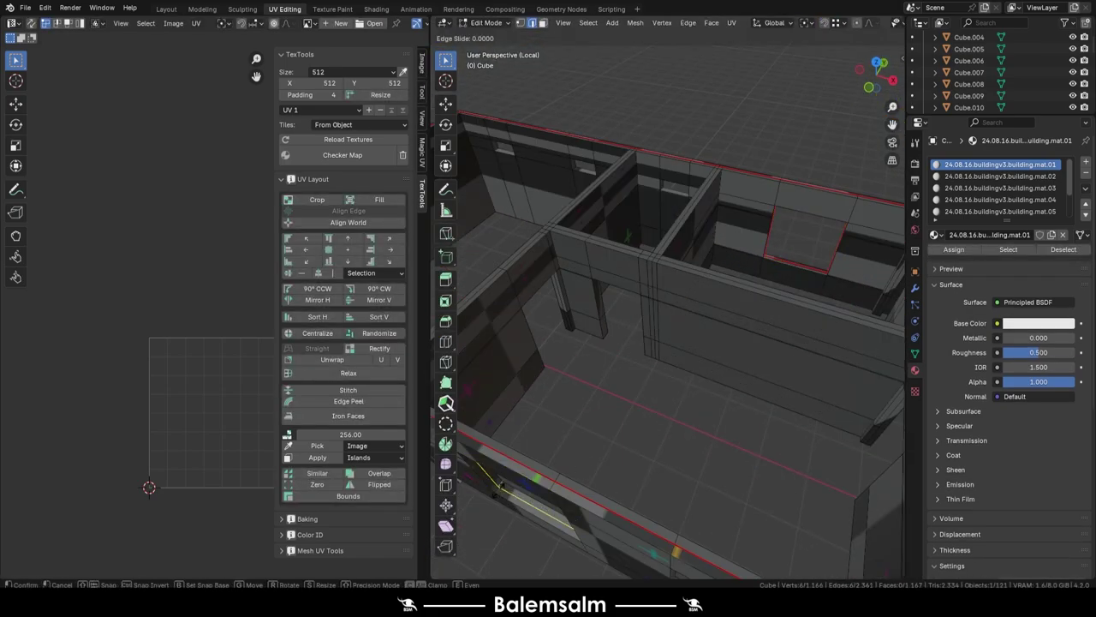
{"action": "key", "text": "g"}
{"action": "left_click", "coordinate": [599, 392]}
{"action": "key", "text": "u"}
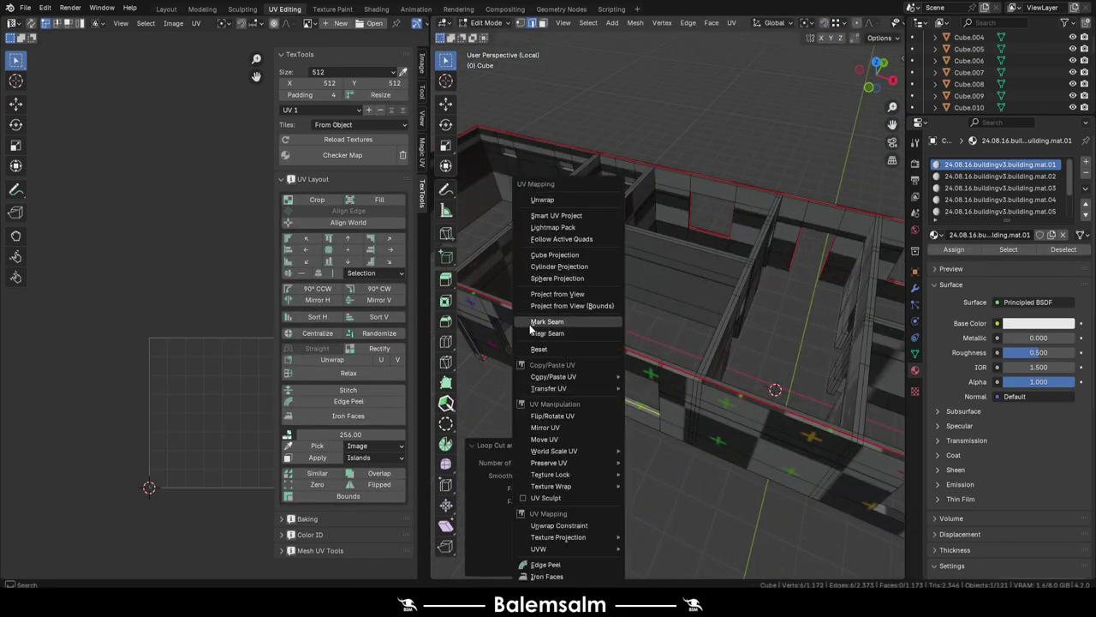
{"action": "left_click", "coordinate": [531, 322]}
Step: Select a seam-bounded wall section and clear the seam from a wall corner edge
{"action": "middle_click_drag", "start_coordinate": [531, 322], "coordinate": [700, 354]}
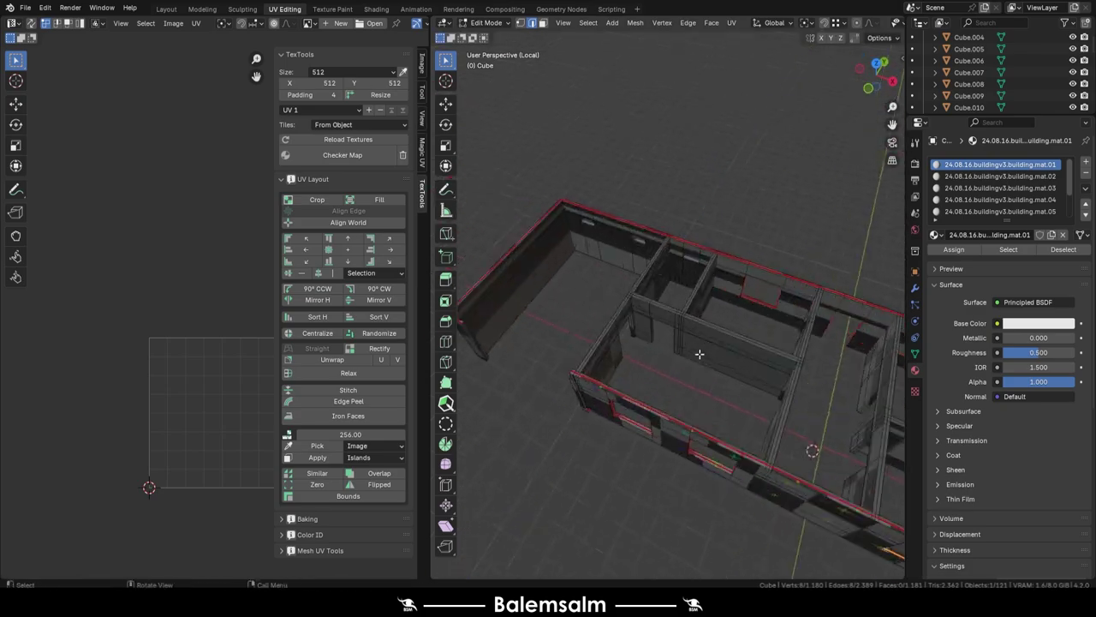
{"action": "middle_click_drag", "start_coordinate": [700, 353], "coordinate": [679, 309]}
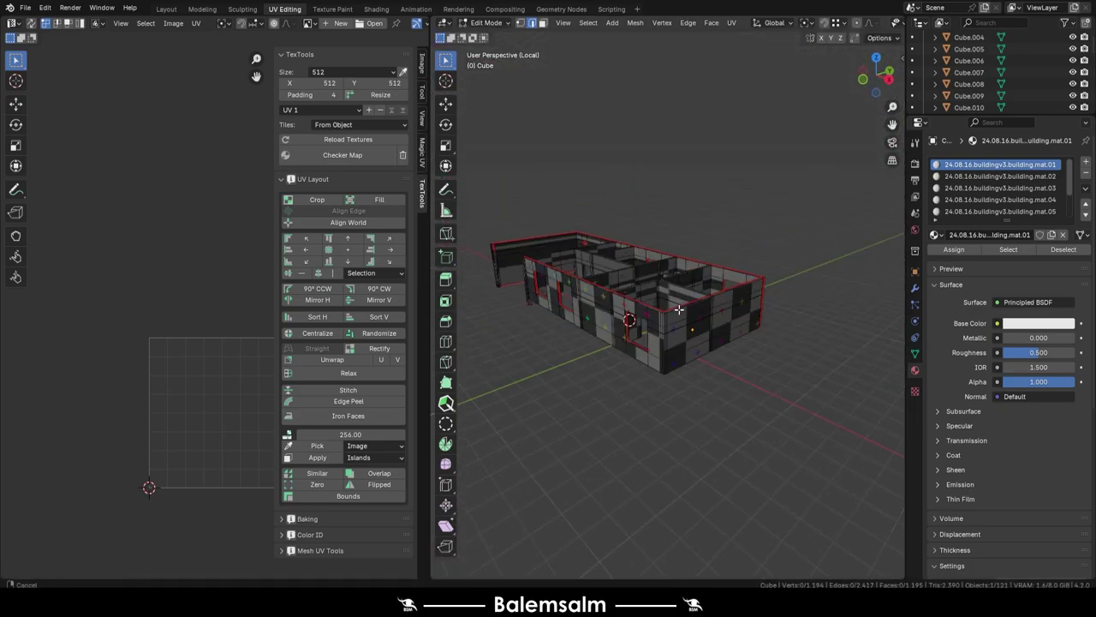
{"action": "key", "text": "l"}
{"action": "middle_click_drag", "start_coordinate": [591, 520], "coordinate": [668, 422]}
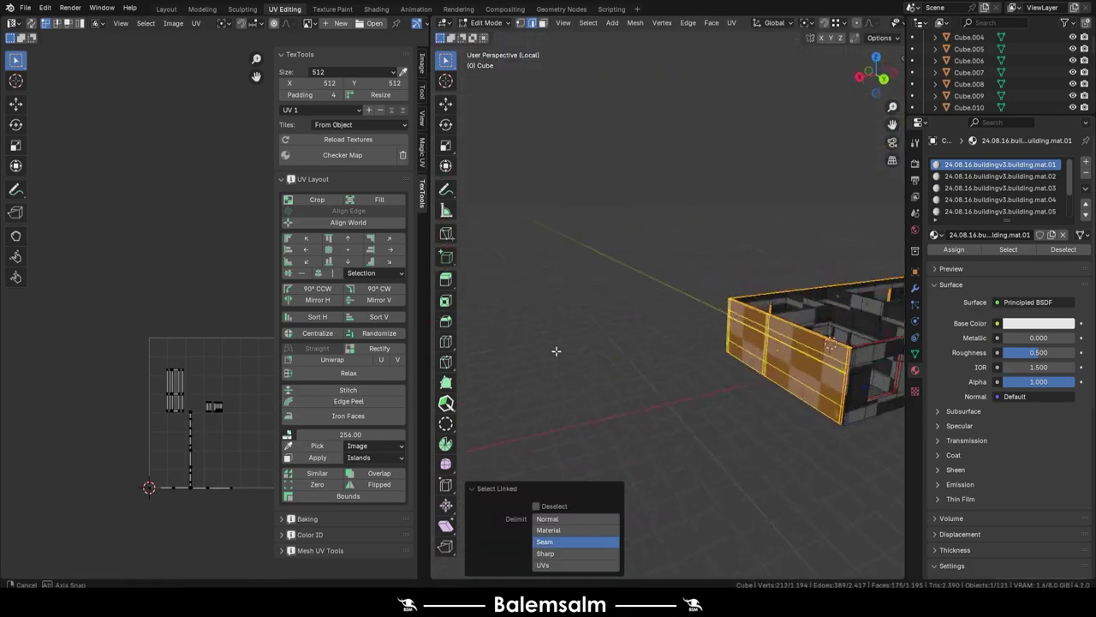
{"action": "middle_click_drag", "start_coordinate": [620, 306], "coordinate": [584, 454]}
{"action": "left_click", "coordinate": [584, 454], "text": "ctrl"}
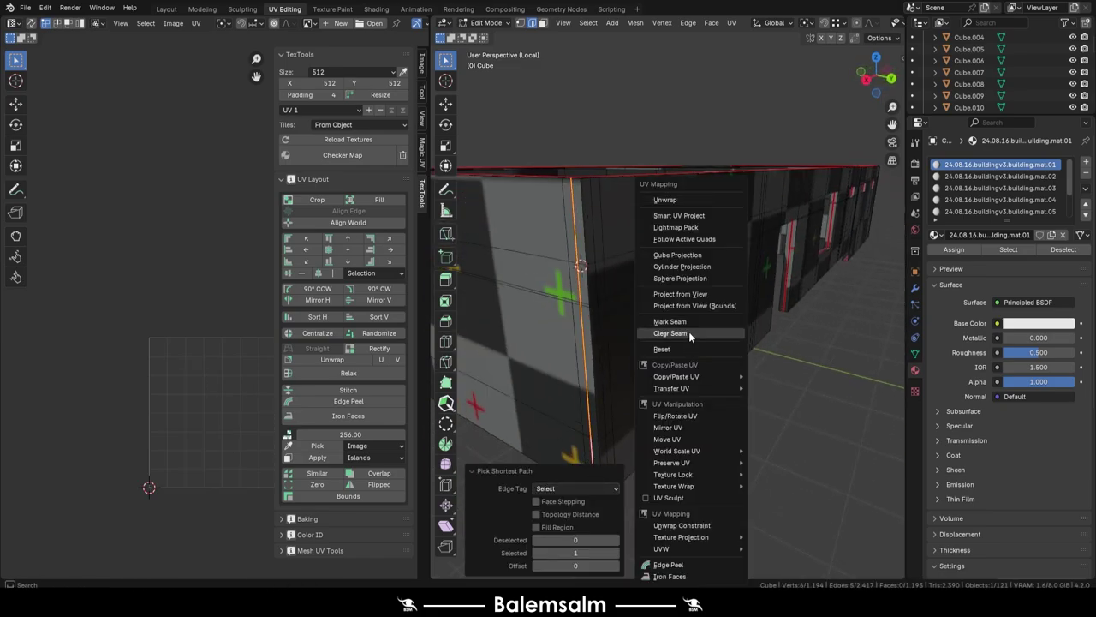
{"action": "left_click", "coordinate": [689, 333]}
Step: Select the remaining seam-bounded wall sections around the building's corners
{"action": "scroll", "coordinate": [509, 368], "scroll_direction": "down", "scroll_amount": 5}
{"action": "key", "text": "l"}
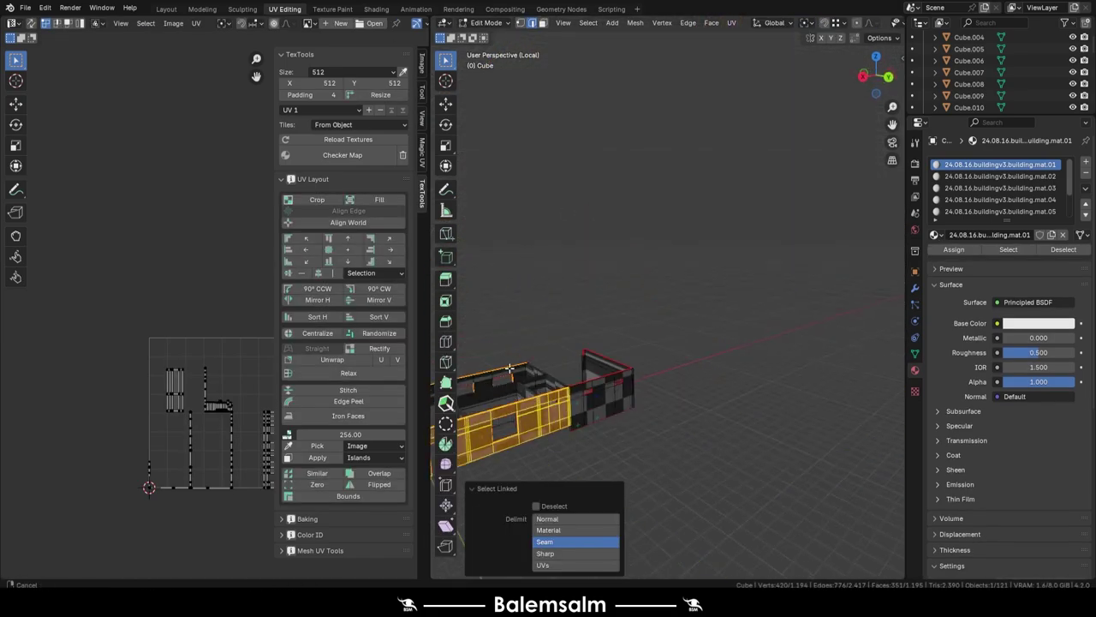
{"action": "scroll", "coordinate": [509, 368], "scroll_direction": "up", "scroll_amount": 3}
{"action": "scroll", "coordinate": [574, 367], "scroll_direction": "up", "scroll_amount": 3}
{"action": "middle_click_drag", "start_coordinate": [575, 367], "coordinate": [595, 299]}
{"action": "left_click", "coordinate": [595, 299]}
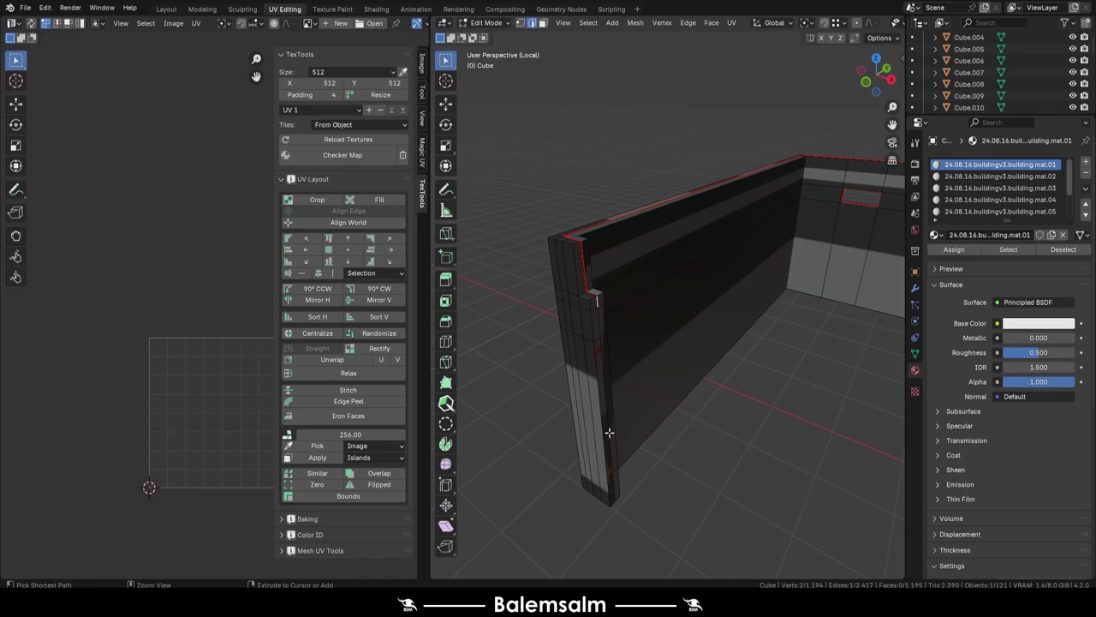
{"action": "scroll", "coordinate": [609, 432], "scroll_direction": "down", "scroll_amount": 5}
{"action": "middle_click_drag", "start_coordinate": [609, 432], "coordinate": [557, 343]}
{"action": "key", "text": "l"}
{"action": "scroll", "coordinate": [830, 341], "scroll_direction": "up", "scroll_amount": 5}
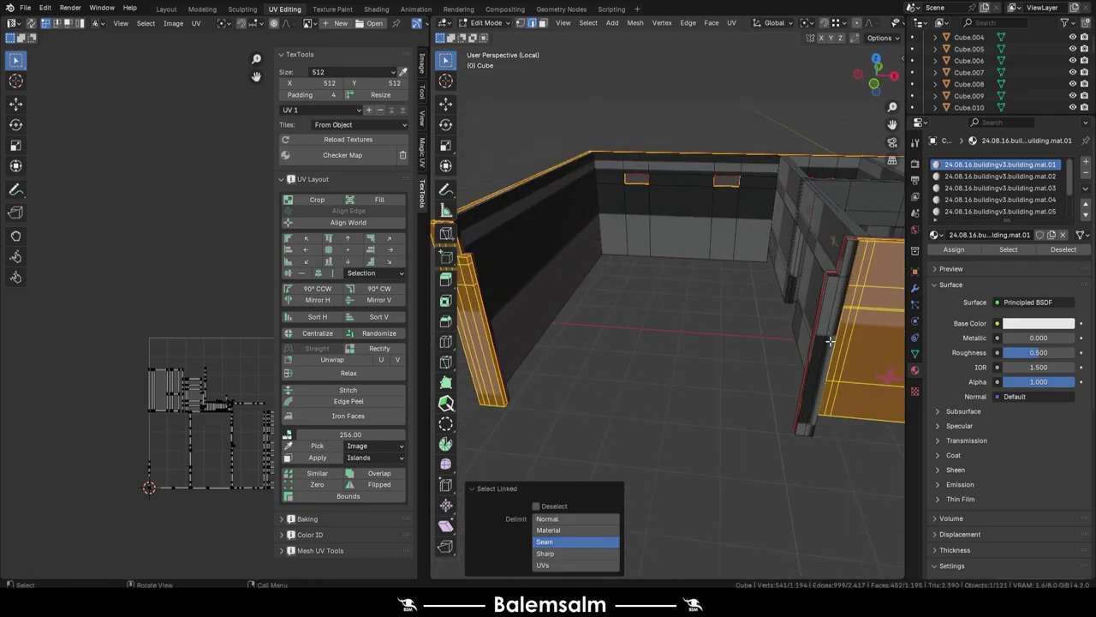
{"action": "scroll", "coordinate": [830, 340], "scroll_direction": "down", "scroll_amount": 5}
Step: From the front view, box-select the front wall faces, then scale up and pack their UV islands
{"action": "middle_click_drag", "start_coordinate": [771, 317], "coordinate": [754, 308]}
{"action": "key", "text": "KP_1"}
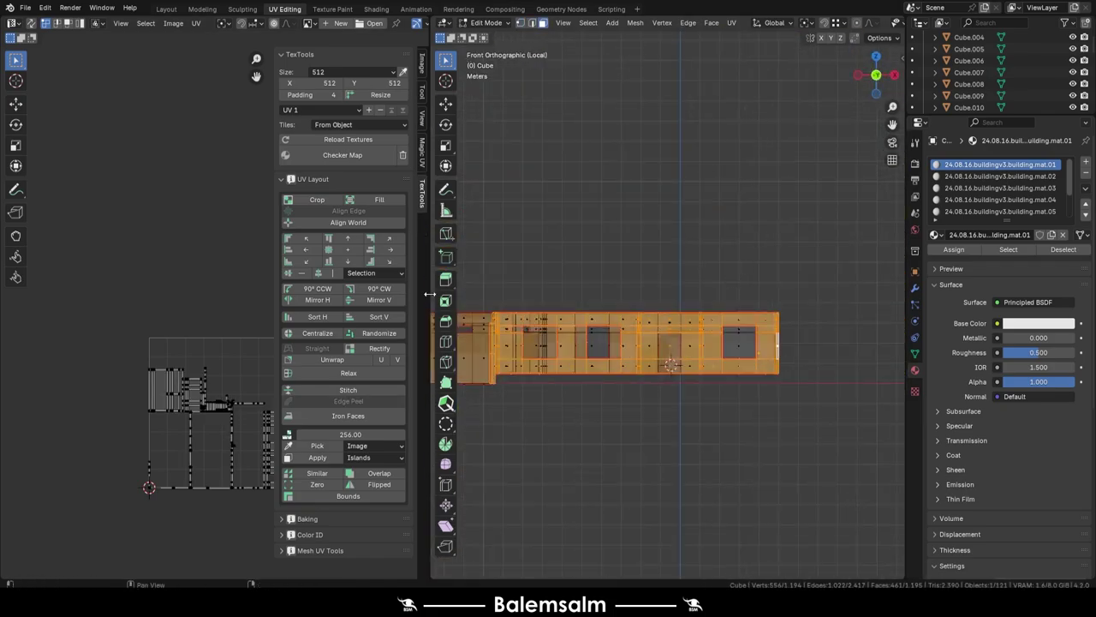
{"action": "left_click_drag", "start_coordinate": [430, 293], "coordinate": [214, 294]}
{"action": "left_click_drag", "start_coordinate": [896, 255], "coordinate": [533, 317]}
{"action": "middle_click_drag", "start_coordinate": [495, 380], "coordinate": [557, 342]}
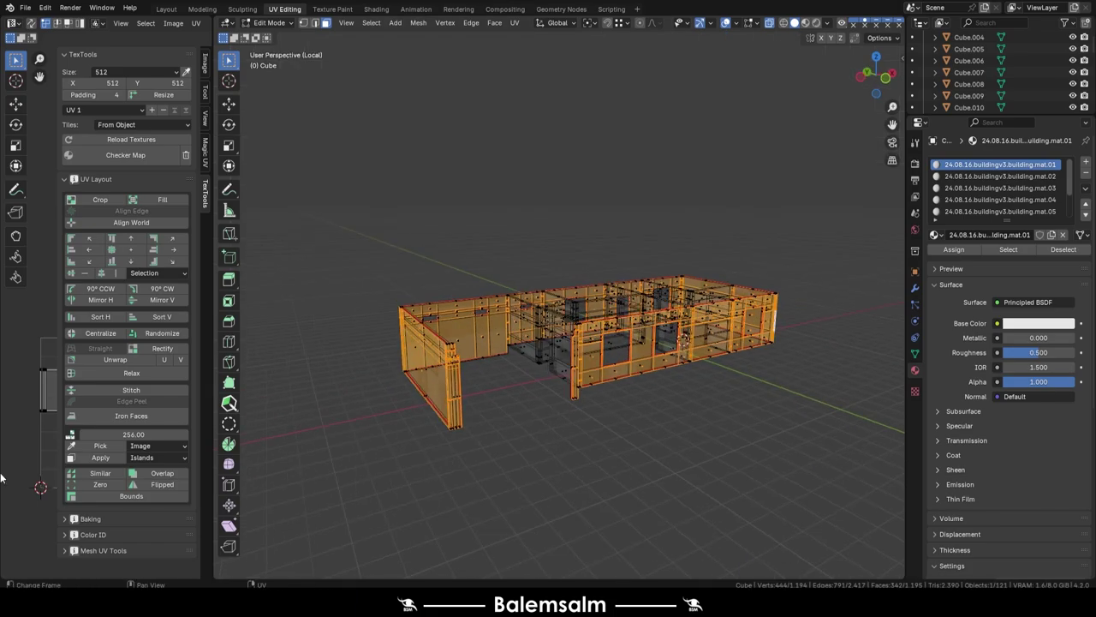
{"action": "left_click_drag", "start_coordinate": [213, 300], "coordinate": [444, 300]}
{"action": "scroll", "coordinate": [685, 342], "scroll_direction": "up", "scroll_amount": 5}
{"action": "key", "text": "s"}
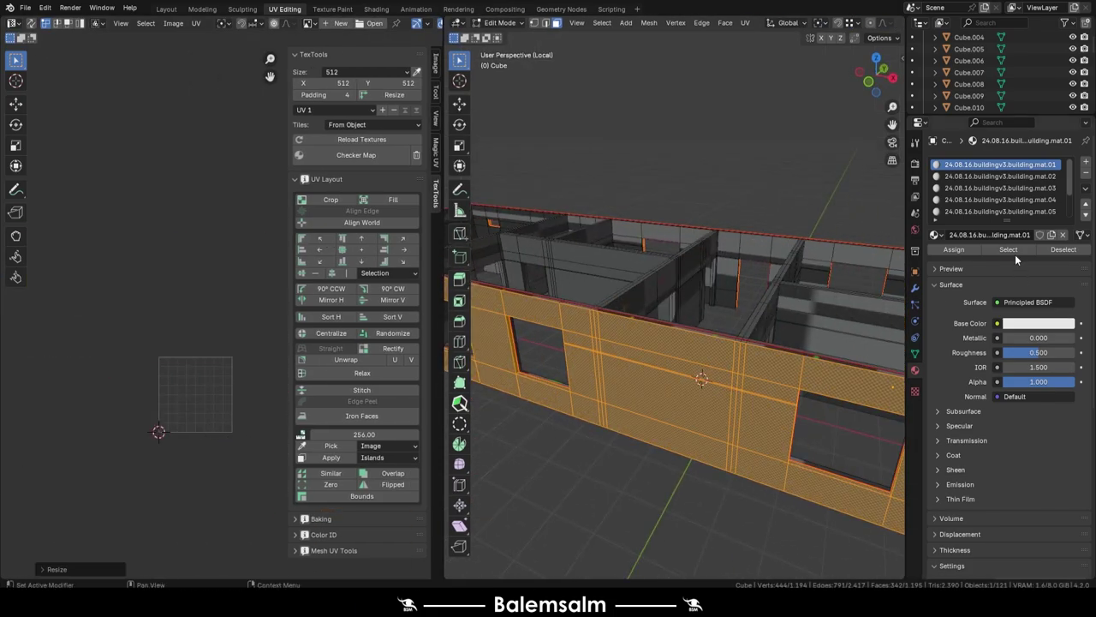
{"action": "left_click", "coordinate": [233, 466]}
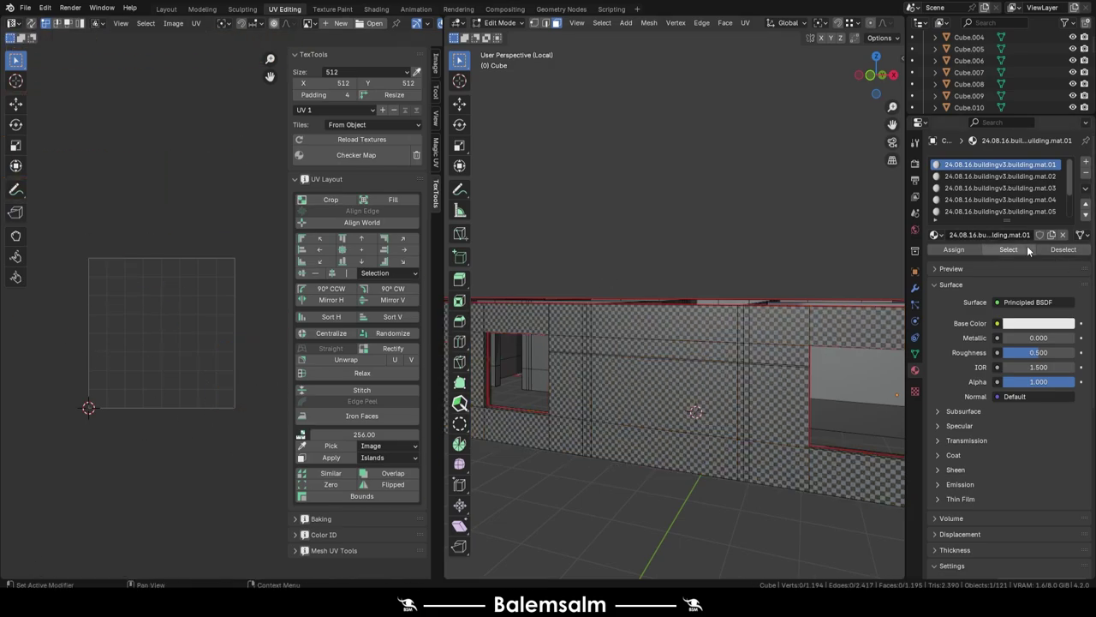
Step: Select all of this material's faces, pack their UV islands via Quick Favorites, and return to Object Mode
{"action": "key", "text": "a"}
{"action": "key", "text": "q"}
{"action": "left_click", "coordinate": [133, 423]}
{"action": "key", "text": "Tab"}
Step: Save the file, then Smart UV Project the current wall material's faces
{"action": "middle_click_drag", "start_coordinate": [616, 292], "coordinate": [442, 344]}
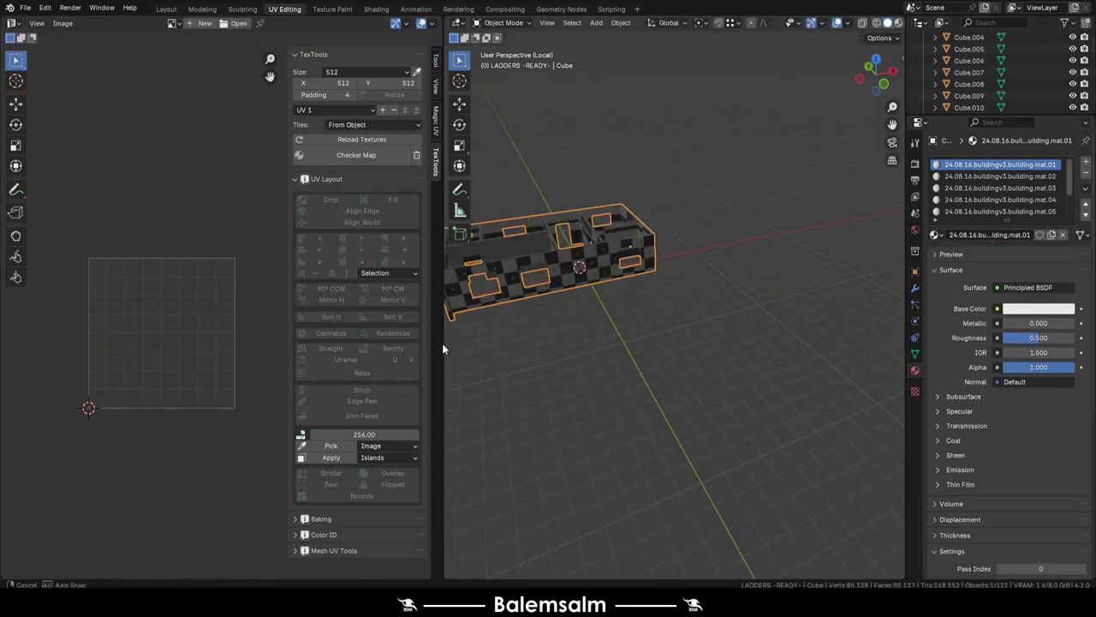
{"action": "key", "text": "ctrl+s"}
{"action": "key", "text": "Tab"}
{"action": "key", "text": "q"}
{"action": "left_click", "coordinate": [731, 279]}
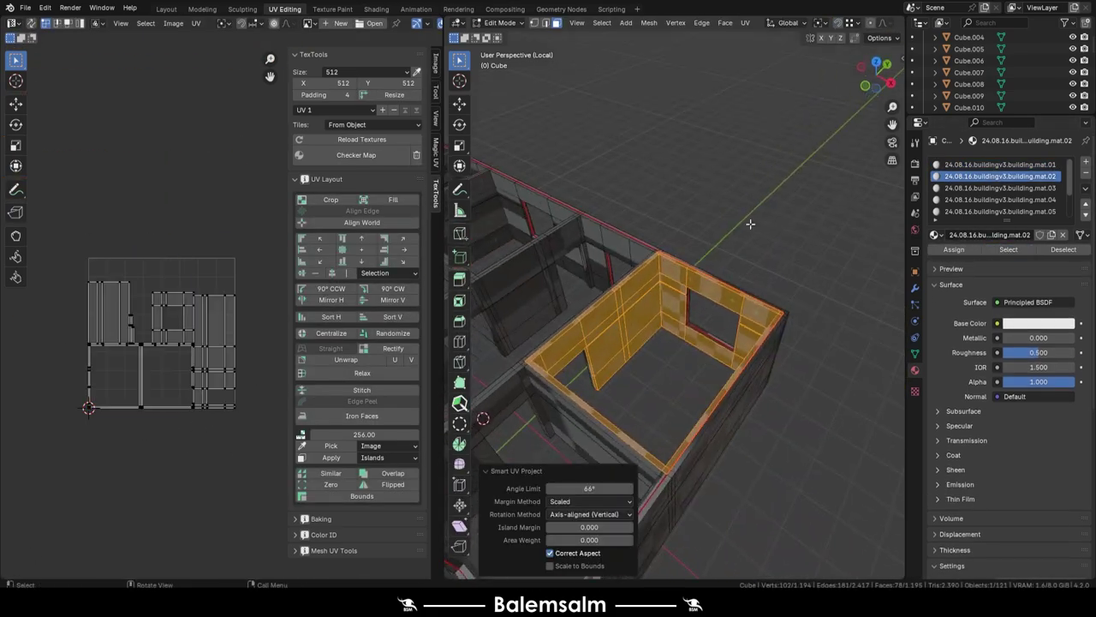
Step: Smart UV Project the next wall material slot's faces, then save the file
{"action": "left_click", "coordinate": [1000, 199]}
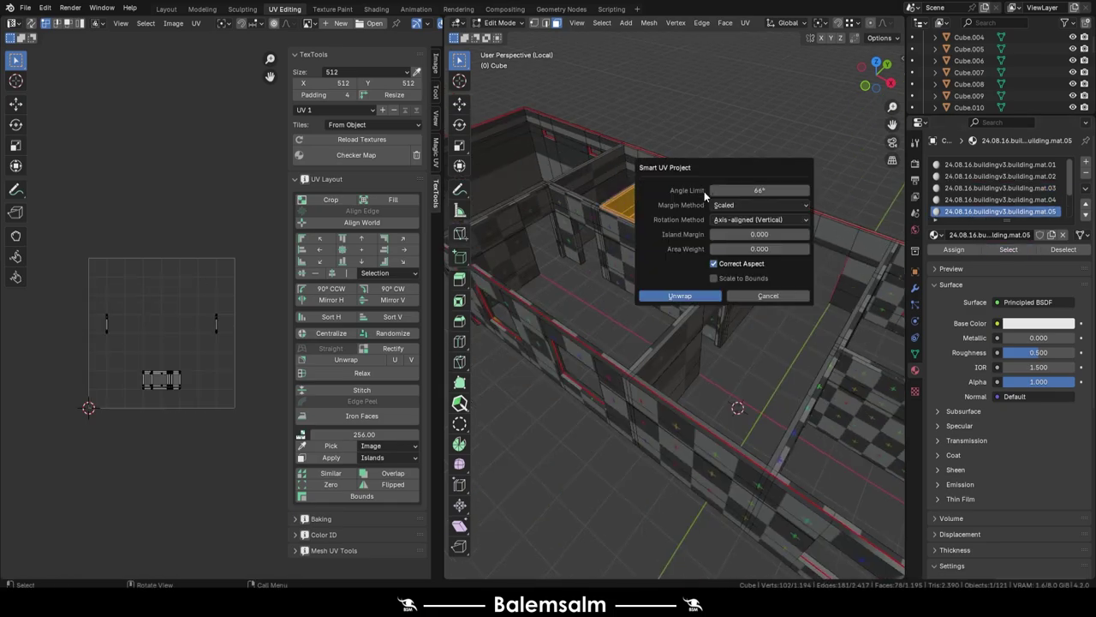
{"action": "left_click", "coordinate": [1007, 250]}
{"action": "scroll", "coordinate": [1016, 202], "scroll_direction": "down", "scroll_amount": 2}
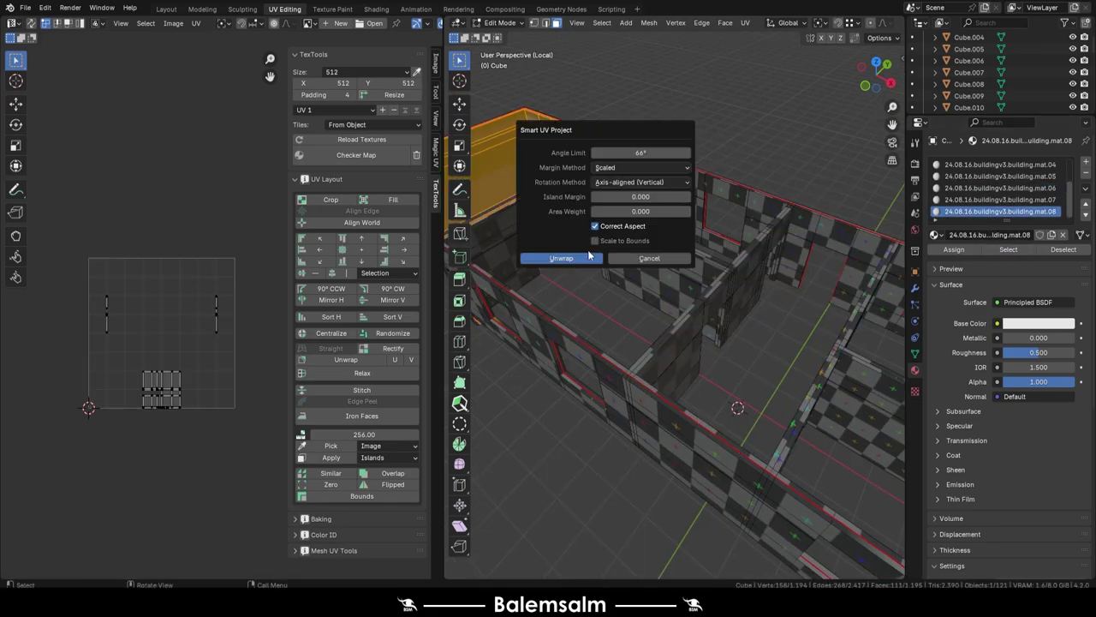
{"action": "left_click", "coordinate": [589, 255]}
{"action": "key", "text": "Tab"}
{"action": "mouse_move", "coordinate": [800, 160]}
{"action": "middle_mouse_down"}
{"action": "mouse_move", "coordinate": [740, 206]}
{"action": "mouse_move", "coordinate": [665, 301]}
{"action": "middle_mouse_up"}
{"action": "key", "text": "ctrl+s"}
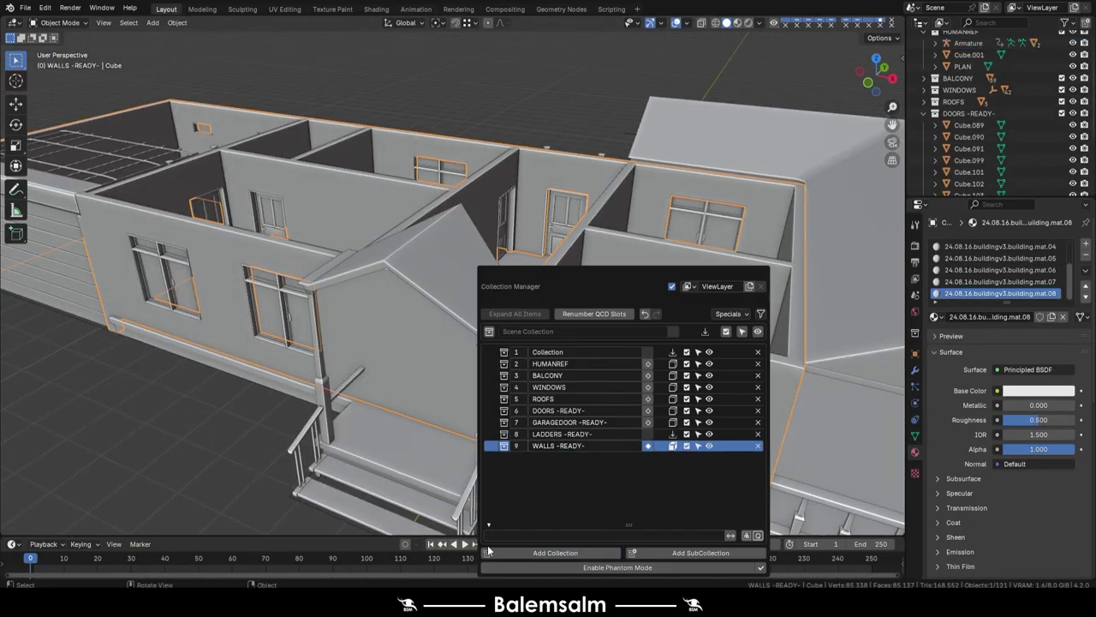
Step: Hide the collections marked READY in the Outliner
{"action": "scroll", "coordinate": [1088, 163], "scroll_direction": "down", "scroll_amount": 5}
{"action": "left_click", "coordinate": [1075, 162]}
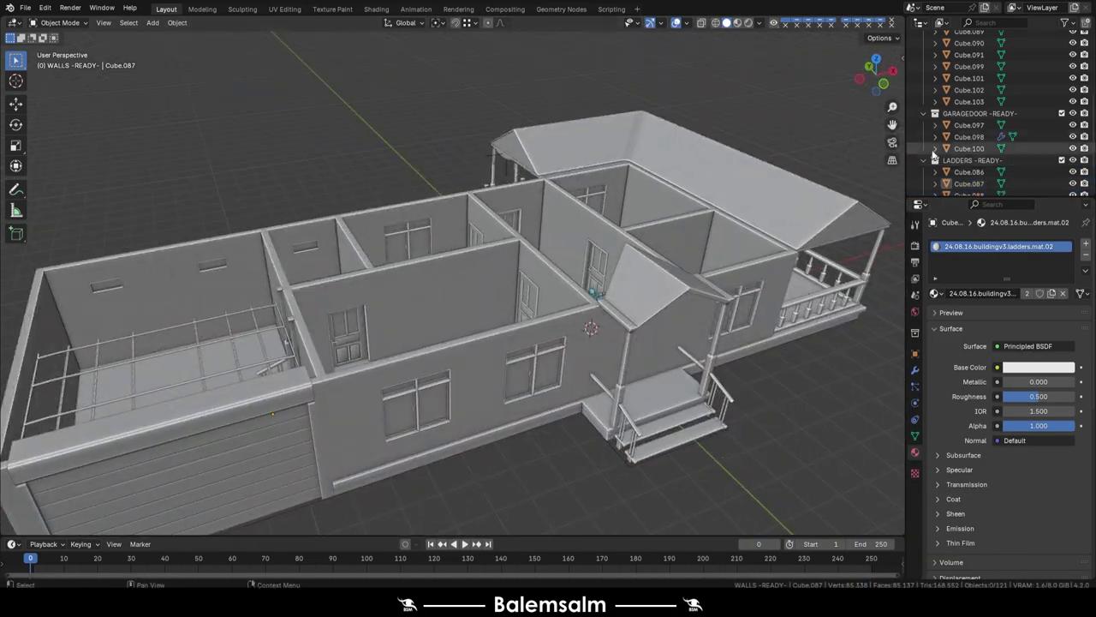
{"action": "scroll", "coordinate": [926, 152], "scroll_direction": "up", "scroll_amount": 2}
{"action": "left_click", "coordinate": [1073, 178]}
Step: Delete the human reference armature and reveal the hidden roof objects
{"action": "middle_click_drag", "start_coordinate": [577, 233], "coordinate": [531, 239]}
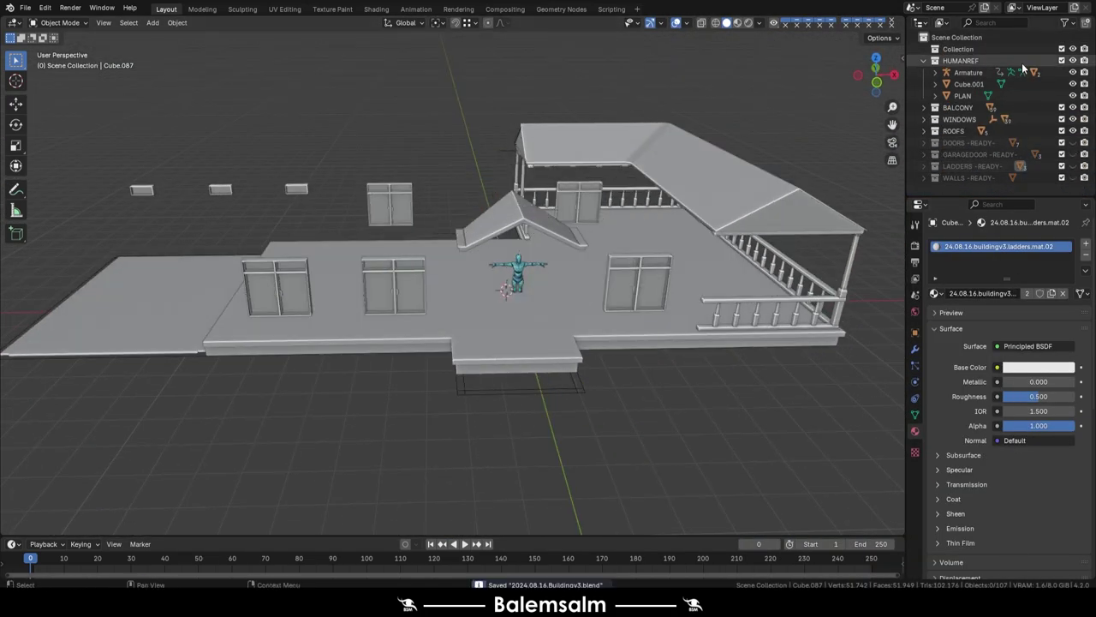
{"action": "right_click", "coordinate": [933, 186]}
{"action": "left_click", "coordinate": [528, 252]}
{"action": "right_click", "coordinate": [969, 65]}
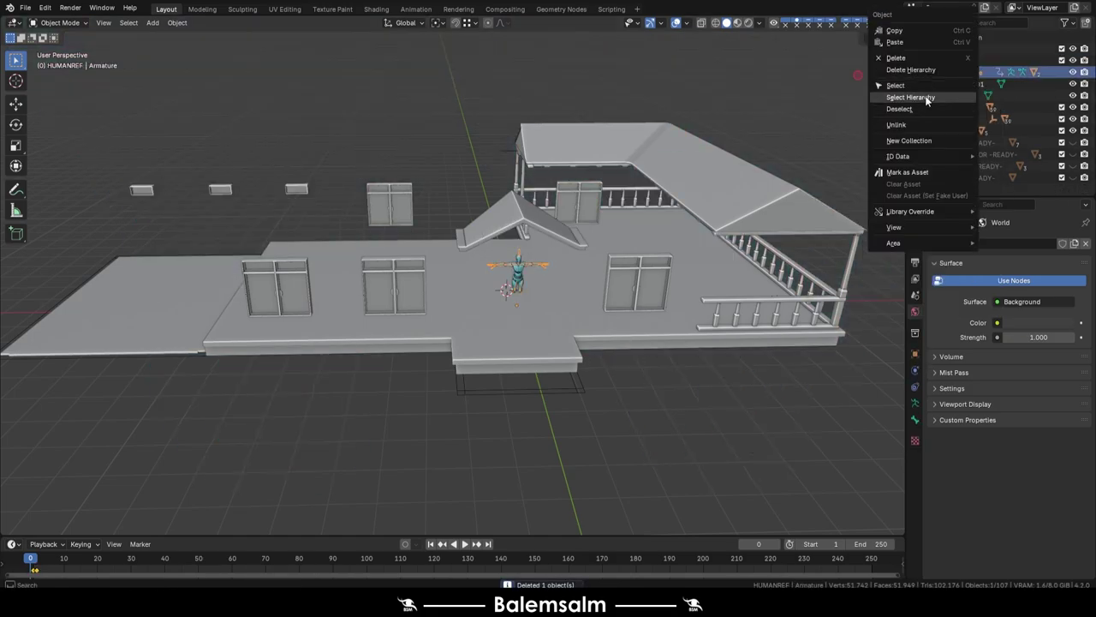
{"action": "key", "text": "alt+h"}
Step: Select the Cube.092 roof and rename its new material slot
{"action": "left_click", "coordinate": [611, 249]}
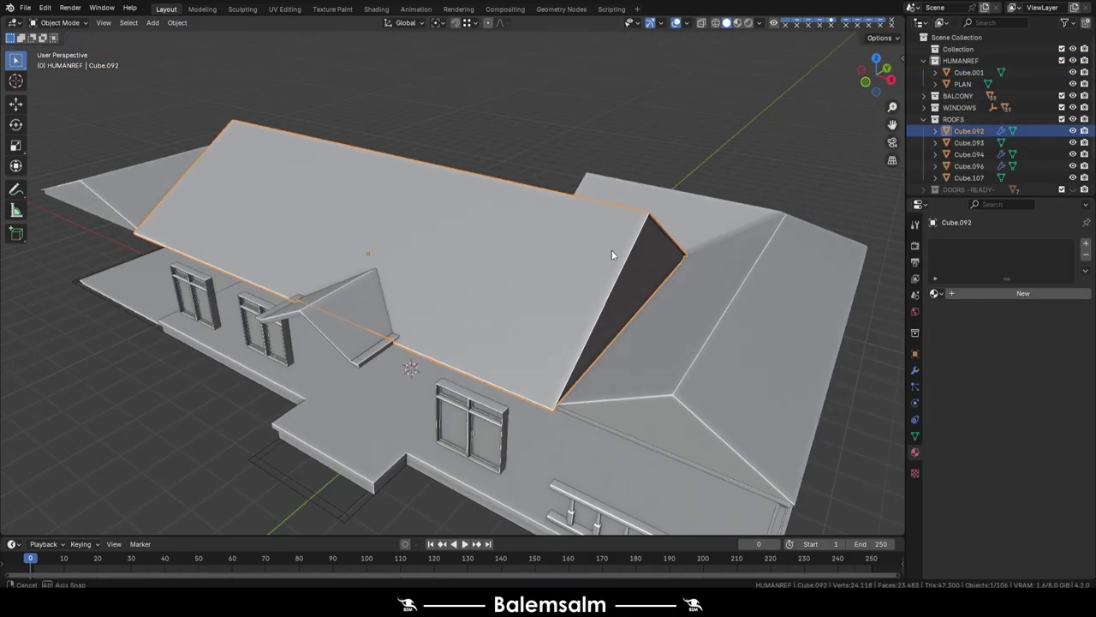
{"action": "key", "text": "Tab"}
{"action": "left_click", "coordinate": [915, 452]}
{"action": "double_click", "coordinate": [950, 293]}
{"action": "type", "text": "buildingv3.roof.mat.02"}
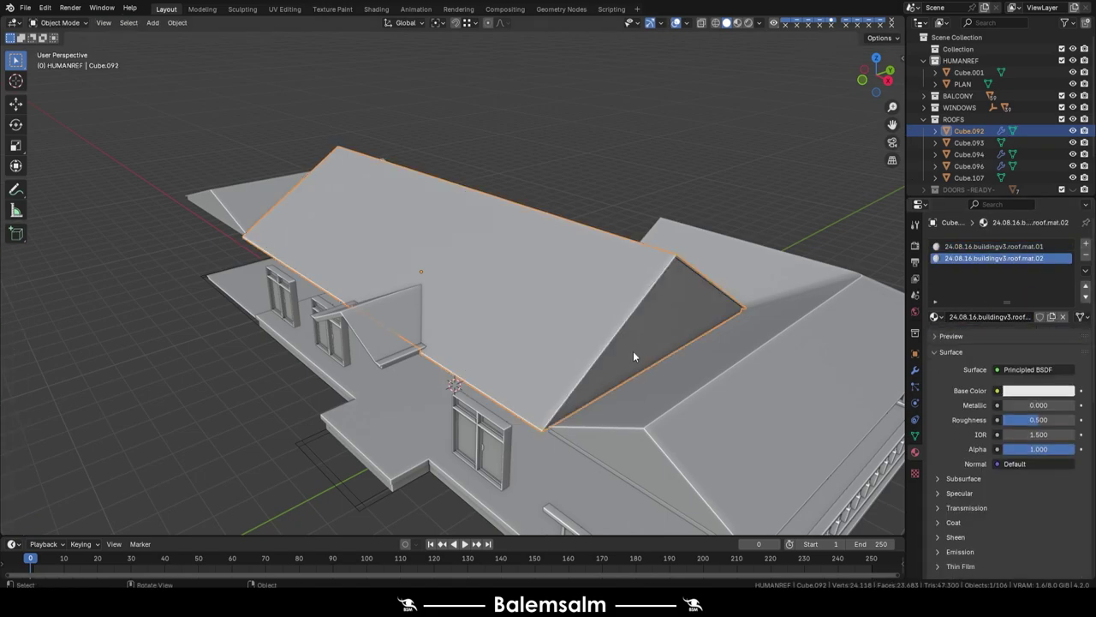
Step: Select all roof pieces, isolate them in local view, and convert them to meshes
{"action": "left_click", "coordinate": [261, 194], "text": "shift"}
{"action": "mouse_move", "coordinate": [262, 194]}
{"action": "middle_mouse_down"}
{"action": "mouse_move", "coordinate": [542, 306]}
{"action": "mouse_move", "coordinate": [613, 184]}
{"action": "middle_mouse_up"}
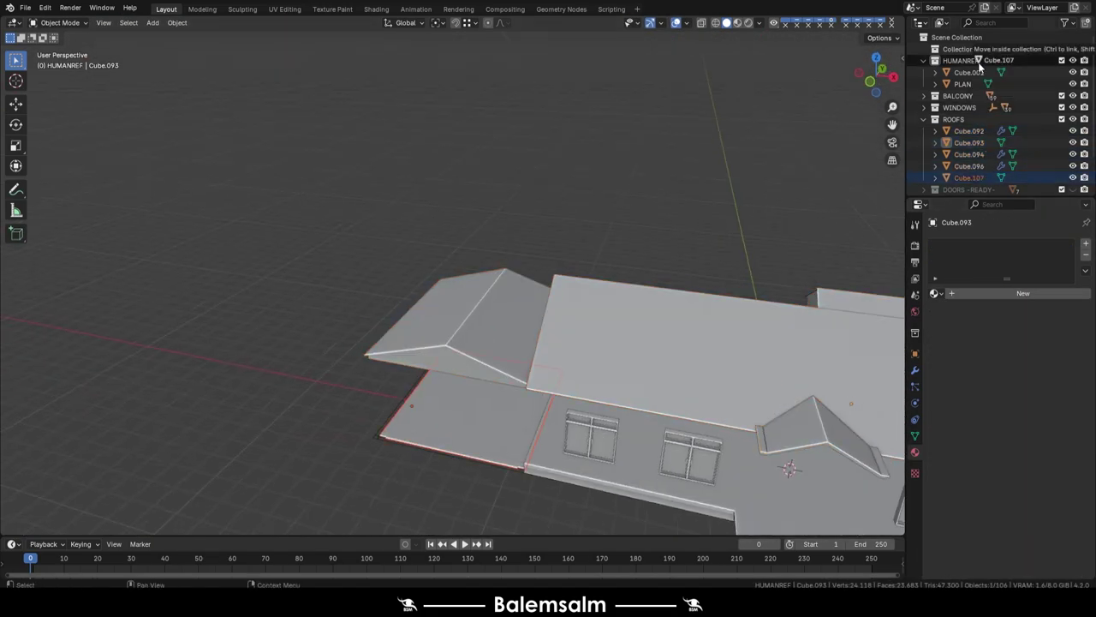
{"action": "left_click_drag", "start_coordinate": [979, 67], "coordinate": [979, 67]}
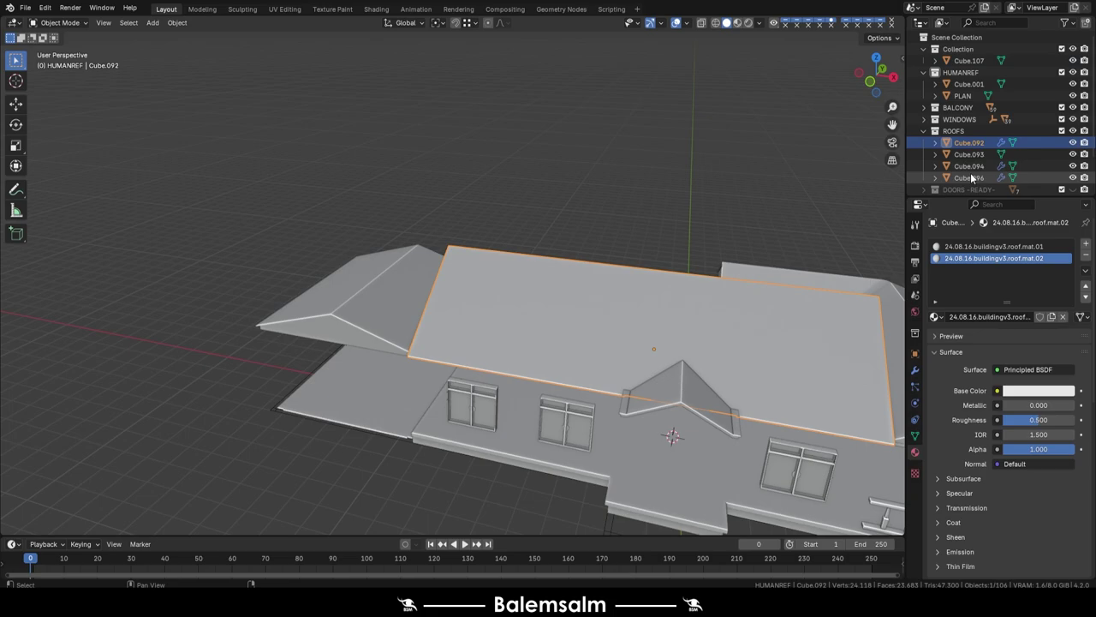
{"action": "key", "text": "slash"}
{"action": "middle_click_drag", "start_coordinate": [668, 279], "coordinate": [587, 295]}
{"action": "key", "text": "q"}
{"action": "left_click", "coordinate": [587, 294]}
Step: Check that the roof faces point outward with the Face Orientation overlay, then enter Edit Mode
{"action": "left_click", "coordinate": [177, 22]}
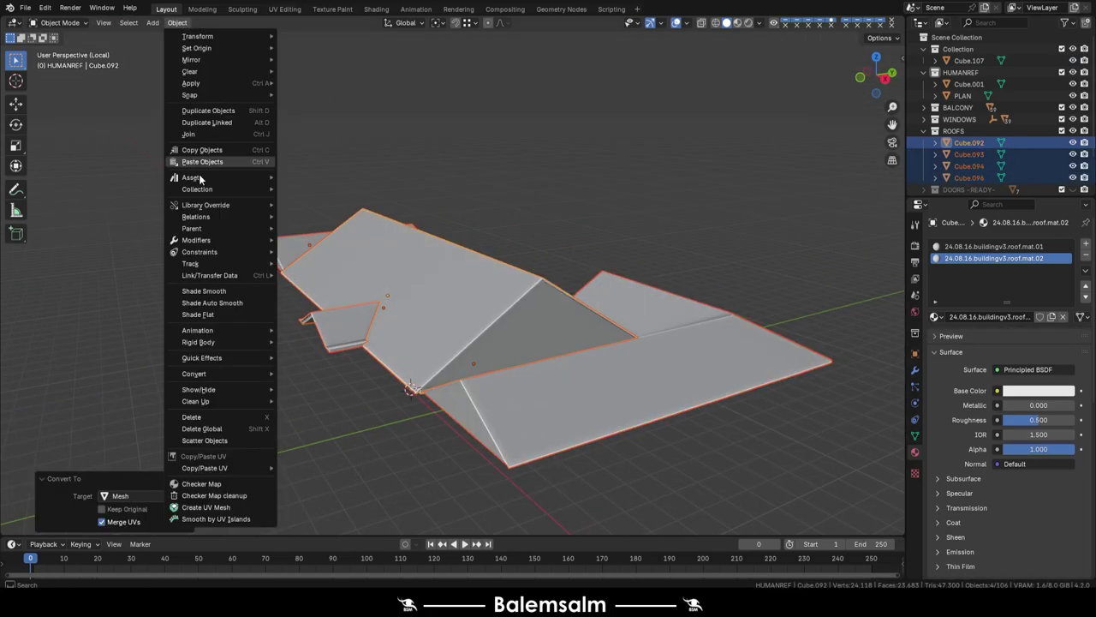
{"action": "left_click", "coordinate": [317, 375]}
{"action": "left_click", "coordinate": [686, 22]}
{"action": "left_click", "coordinate": [625, 239]}
{"action": "middle_click_drag", "start_coordinate": [625, 239], "coordinate": [630, 281]}
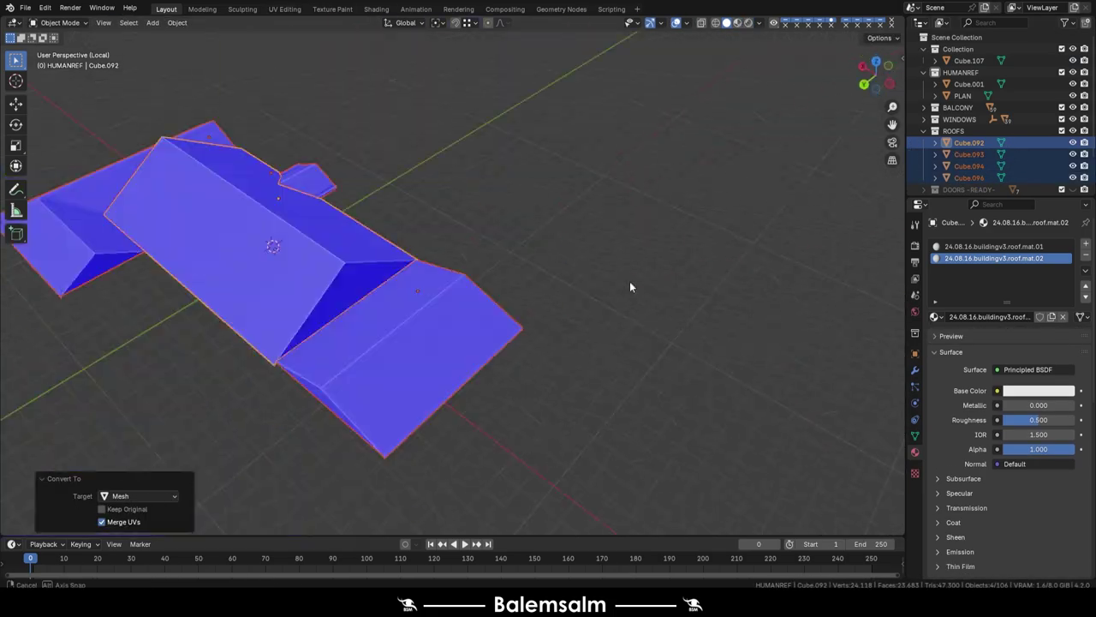
{"action": "left_click", "coordinate": [686, 23]}
{"action": "left_click", "coordinate": [625, 239]}
{"action": "key", "text": "Tab"}
{"action": "scroll", "coordinate": [455, 218], "scroll_direction": "up", "scroll_amount": 5}
{"action": "mouse_move", "coordinate": [514, 299]}
{"action": "middle_mouse_down"}
{"action": "mouse_move", "coordinate": [572, 361]}
{"action": "mouse_move", "coordinate": [446, 257]}
{"action": "middle_mouse_up"}
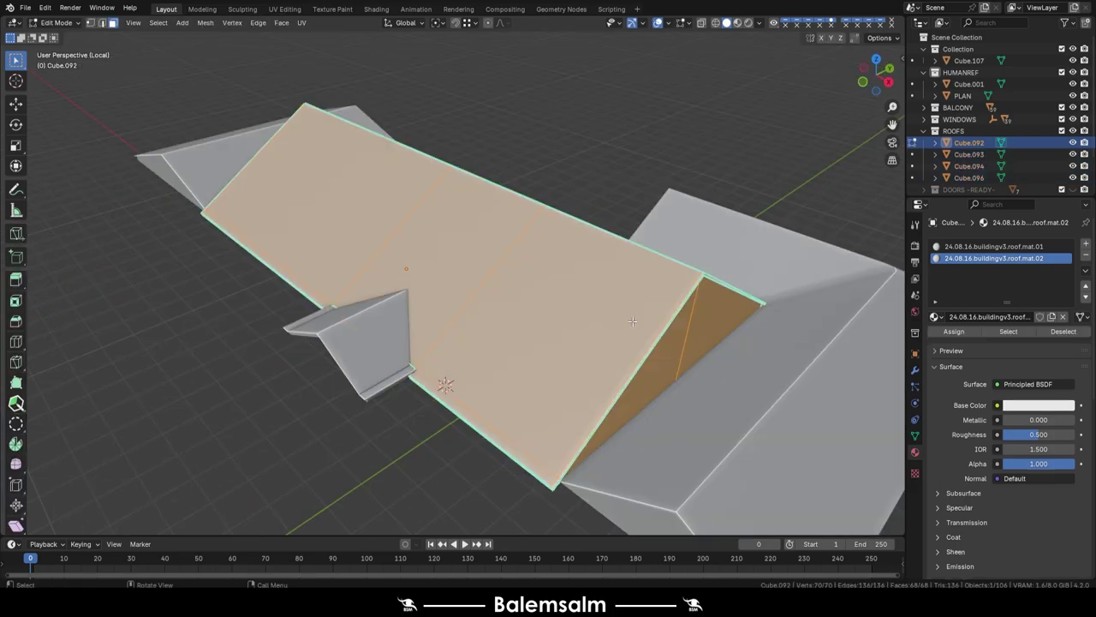
Step: Add a loop cut (Ctrl+R) along the roof edge
{"action": "key", "text": "ctrl+r"}
{"action": "left_click", "coordinate": [418, 162]}
{"action": "middle_click_drag", "start_coordinate": [403, 178], "coordinate": [445, 274]}
{"action": "scroll", "coordinate": [446, 274], "scroll_direction": "up", "scroll_amount": 5}
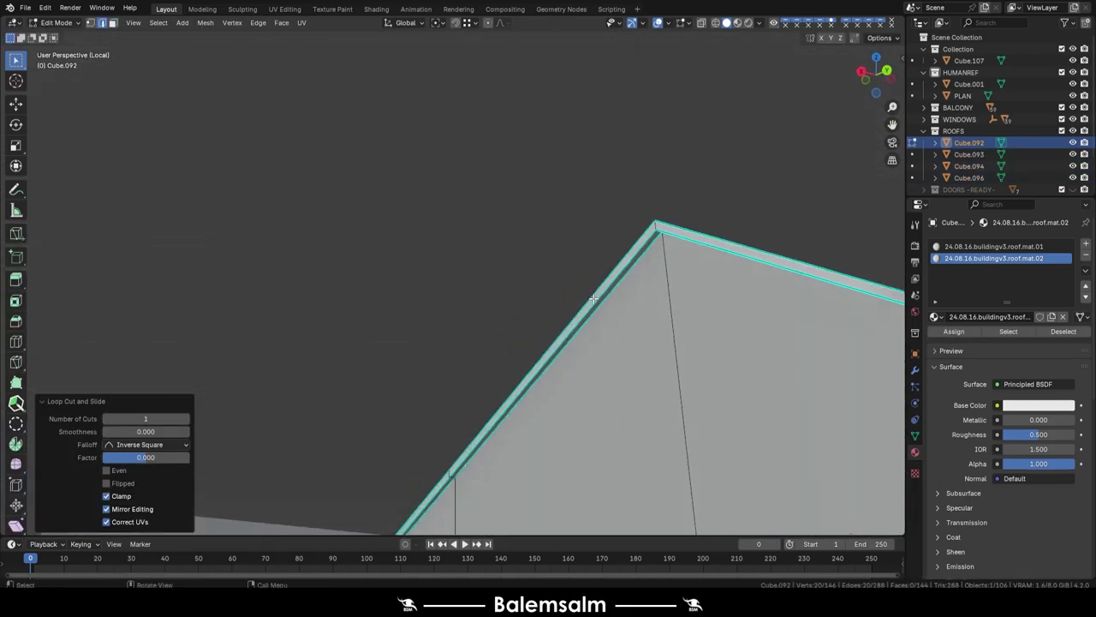
{"action": "scroll", "coordinate": [648, 325], "scroll_direction": "down", "scroll_amount": 4}
{"action": "scroll", "coordinate": [597, 312], "scroll_direction": "up", "scroll_amount": 6}
{"action": "mouse_move", "coordinate": [466, 390]}
{"action": "middle_mouse_down"}
{"action": "mouse_move", "coordinate": [433, 289]}
{"action": "mouse_move", "coordinate": [615, 373]}
{"action": "mouse_move", "coordinate": [495, 152]}
{"action": "mouse_move", "coordinate": [545, 272]}
{"action": "middle_mouse_up"}
Step: Select the linked roof faces, Smart UV Project them, and leave Edit Mode
{"action": "key", "text": "ctrl+l"}
{"action": "key", "text": "u"}
{"action": "left_click", "coordinate": [546, 271]}
{"action": "left_click", "coordinate": [516, 382]}
{"action": "key", "text": "Tab"}
Step: In the UV Editing workspace, enter Edit Mode on the roof with face selection
{"action": "left_click", "coordinate": [285, 8]}
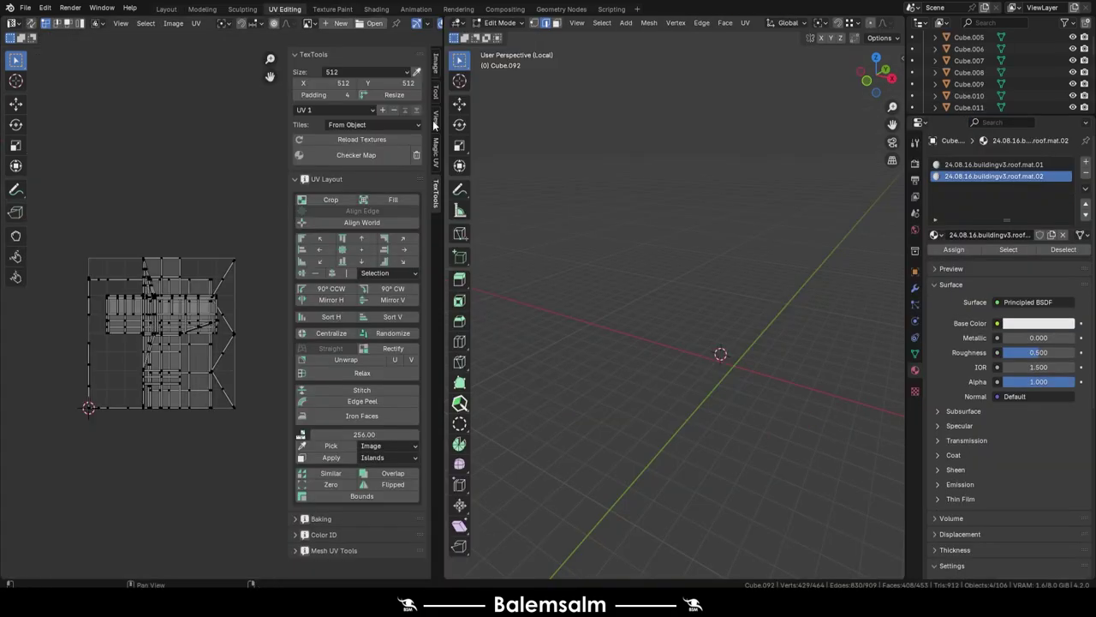
{"action": "key", "text": "Tab"}
{"action": "scroll", "coordinate": [719, 196], "scroll_direction": "up", "scroll_amount": 4}
{"action": "left_click", "coordinate": [770, 303]}
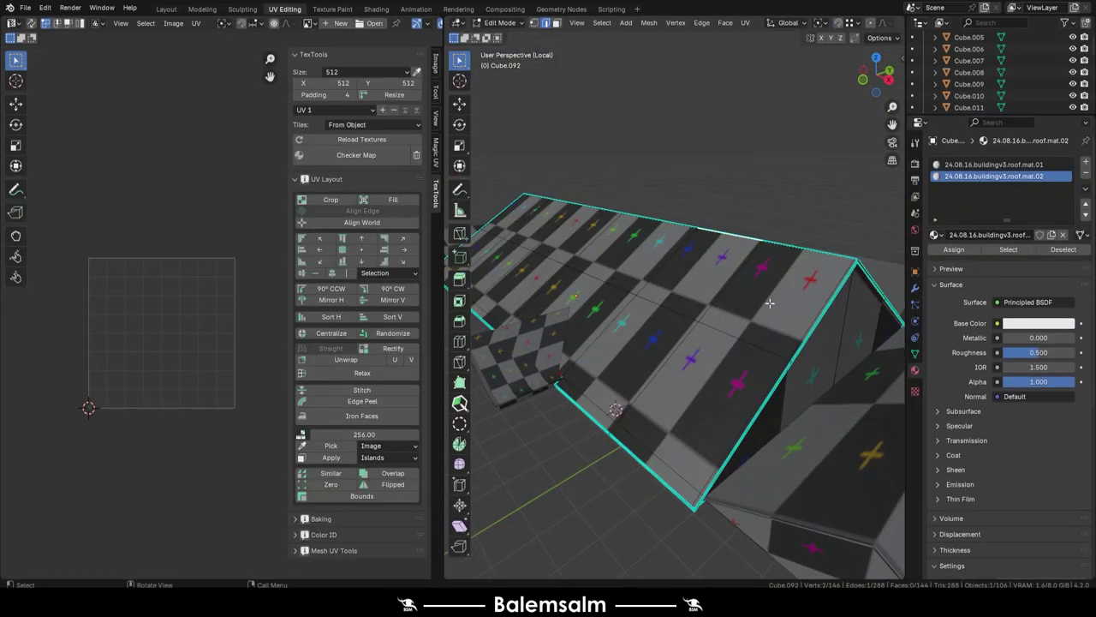
{"action": "key", "text": "3"}
{"action": "left_click", "coordinate": [752, 317]}
{"action": "middle_click_drag", "start_coordinate": [752, 317], "coordinate": [819, 274]}
Step: Select several strips of roof faces along the roof
{"action": "left_click", "coordinate": [514, 266], "text": "ctrl"}
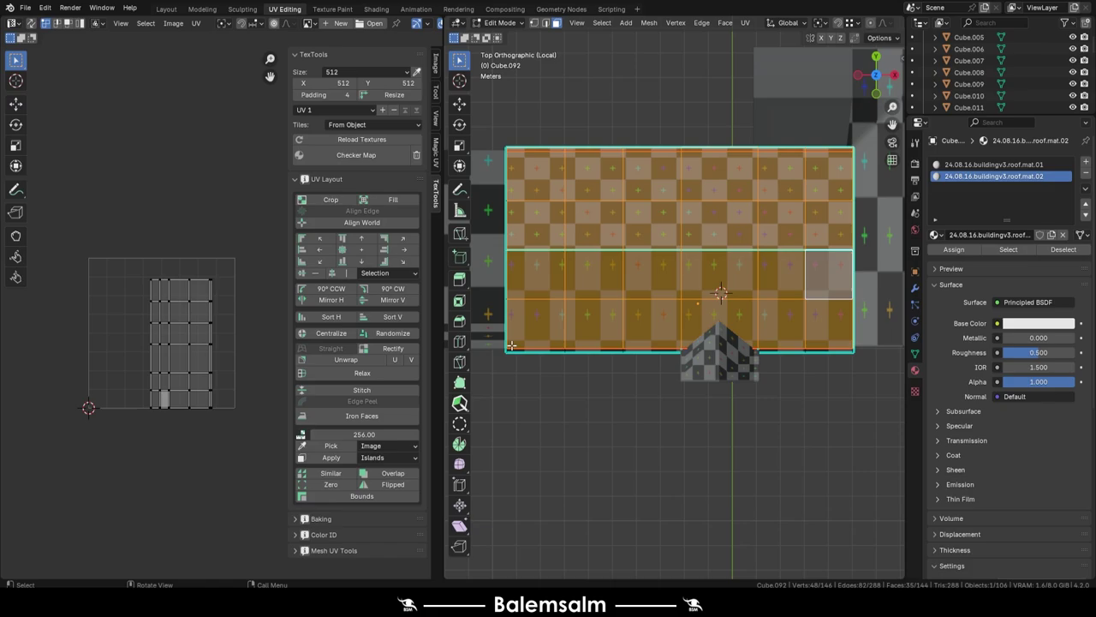
{"action": "mouse_move", "coordinate": [514, 265]}
{"action": "middle_mouse_down"}
{"action": "mouse_move", "coordinate": [729, 352]}
{"action": "mouse_move", "coordinate": [703, 284]}
{"action": "mouse_move", "coordinate": [648, 232]}
{"action": "middle_mouse_up"}
{"action": "left_click", "coordinate": [729, 351], "text": "ctrl"}
{"action": "left_click", "coordinate": [665, 391], "text": "ctrl"}
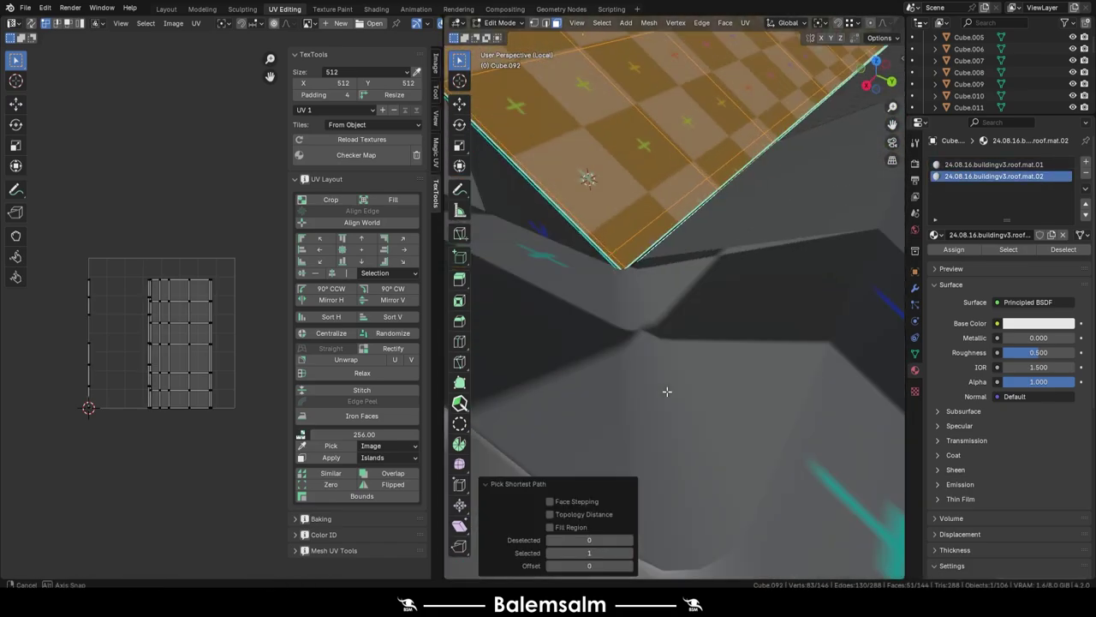
{"action": "middle_click_drag", "start_coordinate": [665, 391], "coordinate": [777, 283]}
Step: Scale up and pack the roof strips' UV islands, then select the roof's end faces
{"action": "key", "text": "s"}
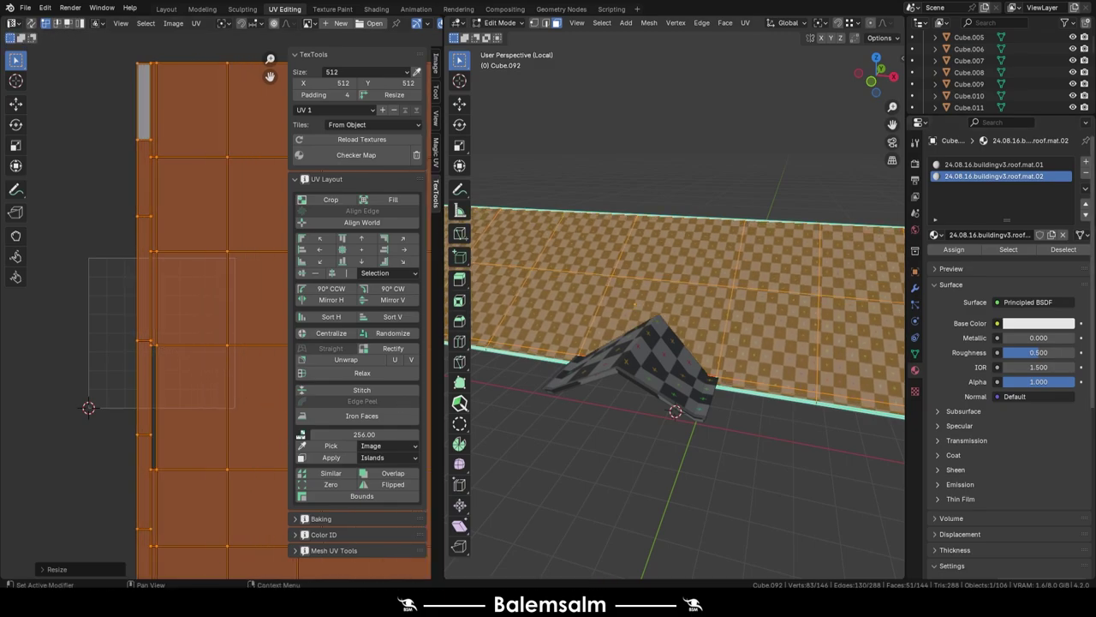
{"action": "left_click", "coordinate": [126, 391]}
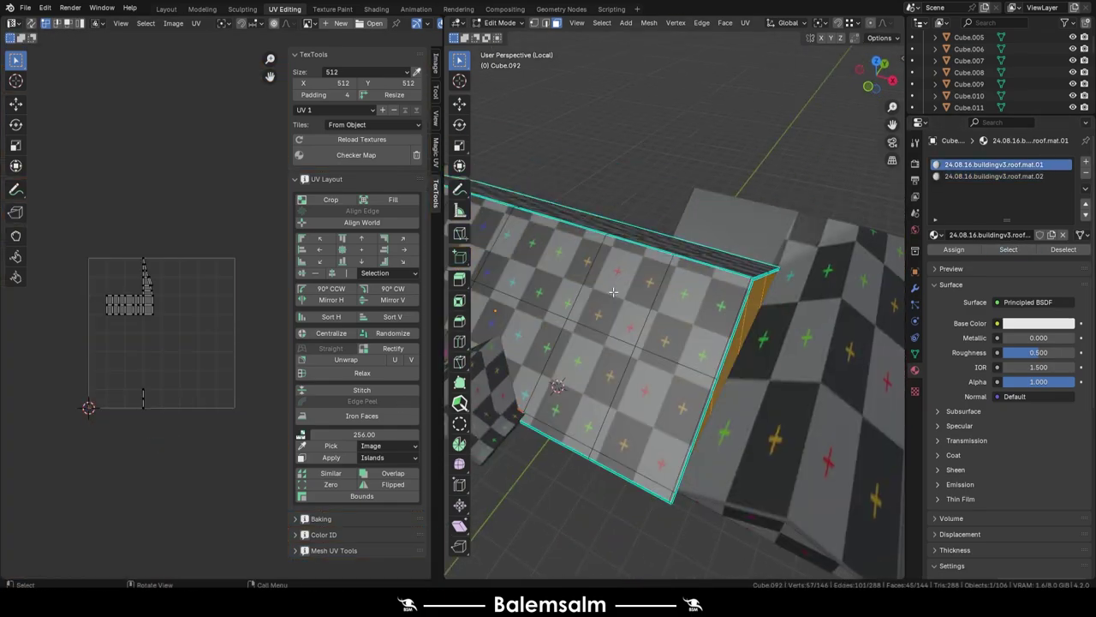
{"action": "mouse_move", "coordinate": [599, 385]}
{"action": "middle_mouse_down"}
{"action": "mouse_move", "coordinate": [697, 279]}
{"action": "mouse_move", "coordinate": [548, 342]}
{"action": "middle_mouse_up"}
{"action": "left_click", "coordinate": [527, 368], "text": "ctrl"}
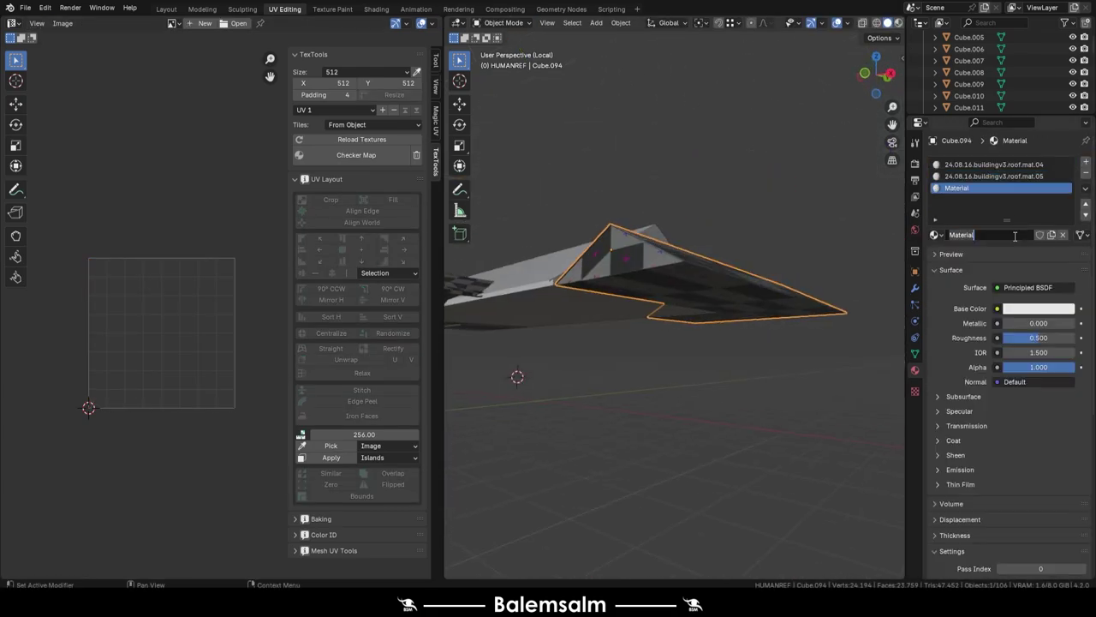
Step: Pick the roof.mat.04 slot and Smart UV Project that roof piece
{"action": "left_click", "coordinate": [993, 163]}
{"action": "key", "text": "Tab"}
{"action": "key", "text": "KP_Decimal"}
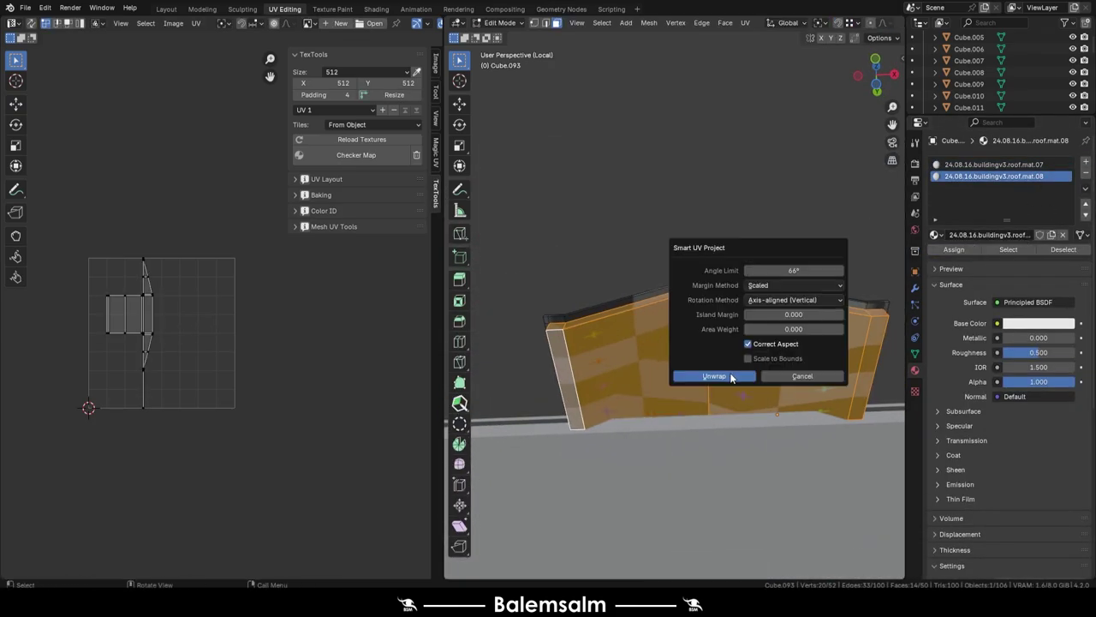
{"action": "left_click", "coordinate": [730, 377]}
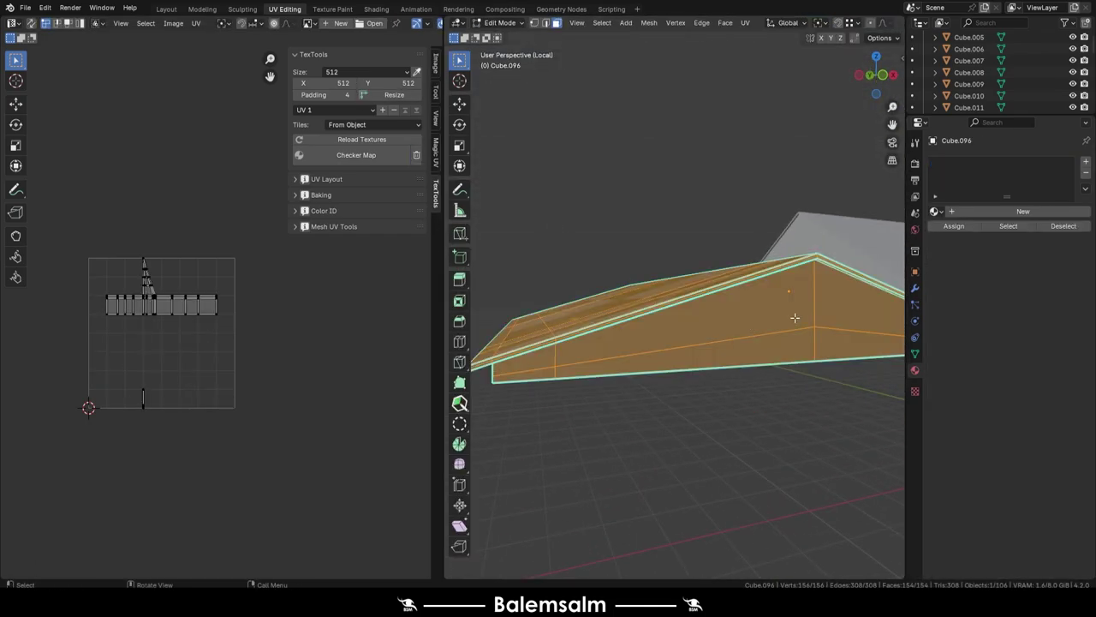
Step: Give Cube.096 a new material slot and paste in its roof material name
{"action": "left_click", "coordinate": [1019, 211]}
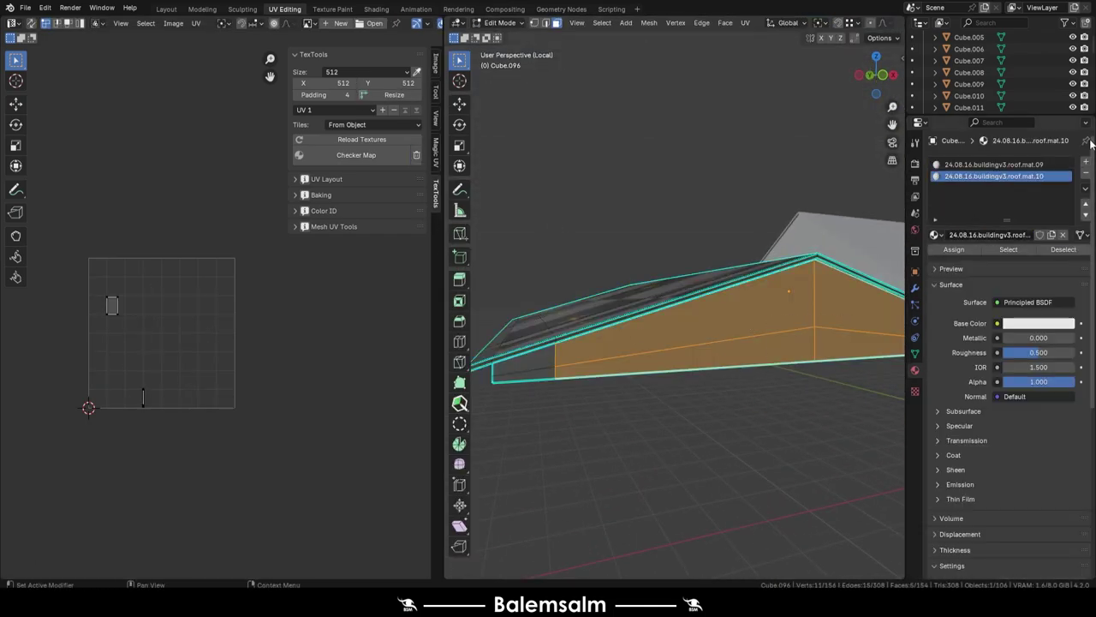
{"action": "left_click", "coordinate": [1086, 161]}
{"action": "left_click", "coordinate": [1010, 234]}
{"action": "double_click", "coordinate": [1010, 234]}
{"action": "key", "text": "ctrl+v"}
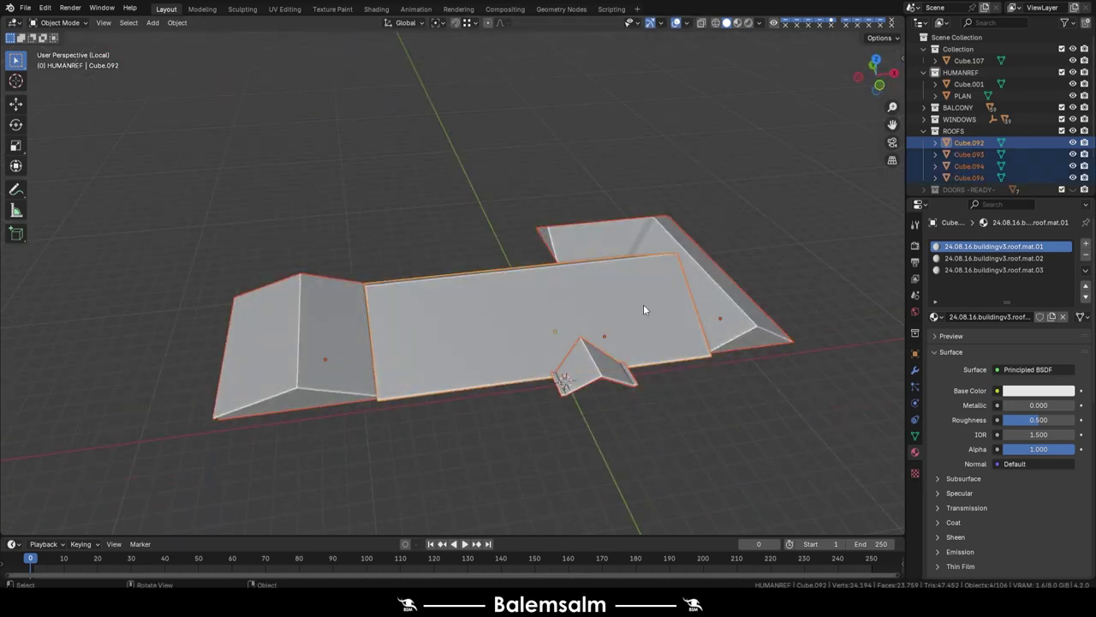
Step: Finish renaming the roofs collection as ready and hide the roof objects
{"action": "type", "text": "m"}
{"action": "type", "text": "-"}
{"action": "key", "text": "Return"}
{"action": "key", "text": "h"}
{"action": "left_click", "coordinate": [960, 119]}
{"action": "key", "text": "KP_Divide"}
Step: Append '-READY-' to the WINDOWS collection name
{"action": "left_click", "coordinate": [562, 412]}
{"action": "scroll", "coordinate": [597, 421], "scroll_direction": "up", "scroll_amount": 2}
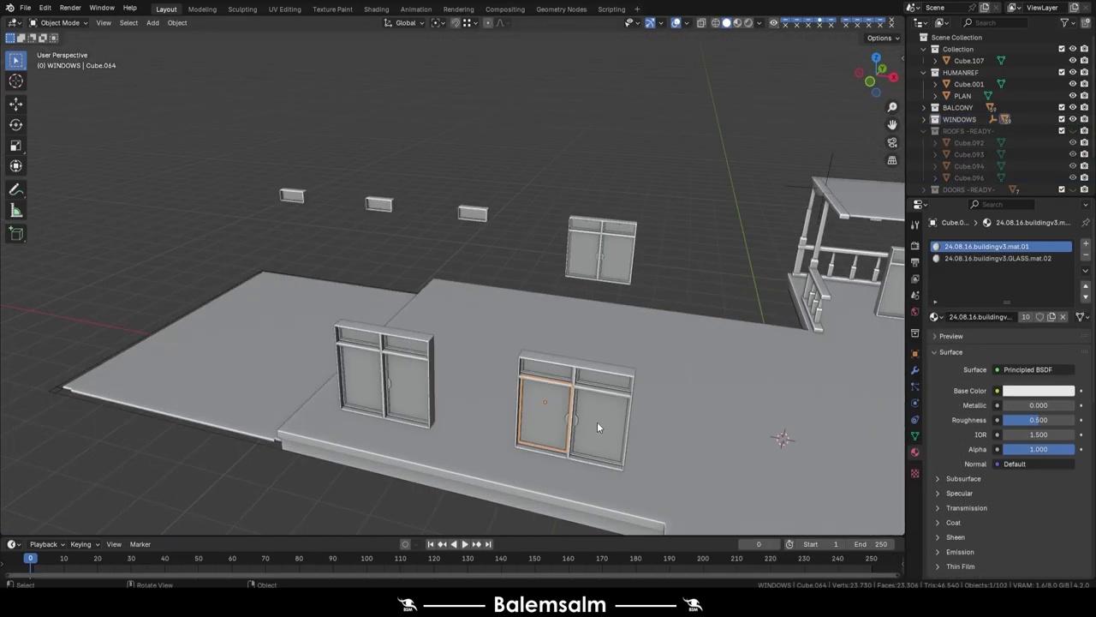
{"action": "scroll", "coordinate": [980, 120], "scroll_direction": "down", "scroll_amount": 1}
{"action": "double_click", "coordinate": [984, 107]}
{"action": "type", "text": "-READY-"}
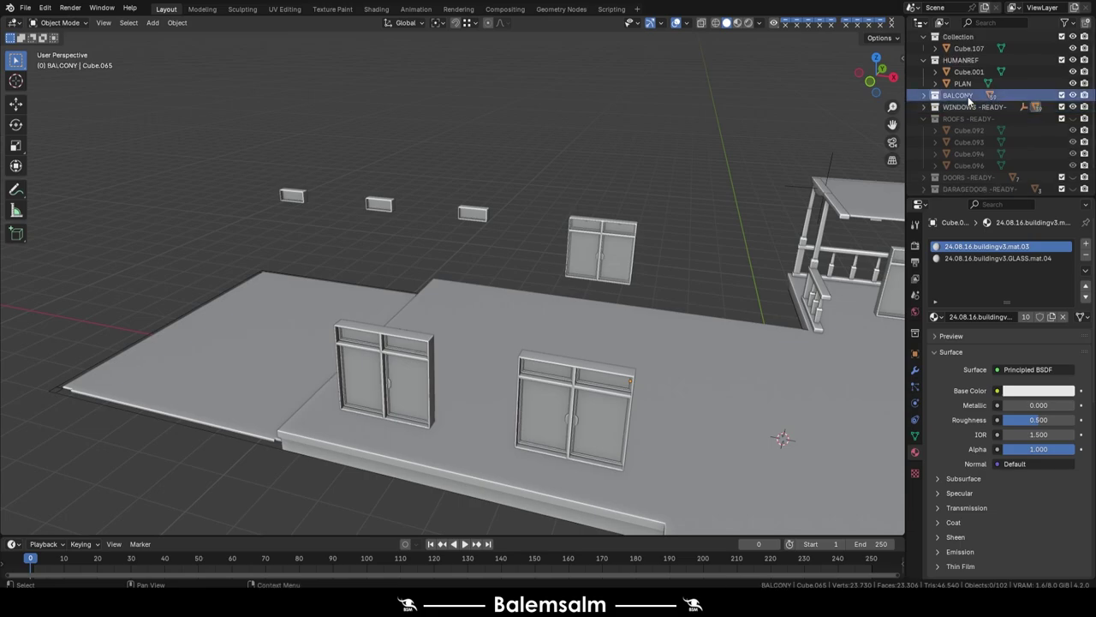
Step: Isolate the balcony in local view, give slab Cube.044 the balconyrailing.mat.07 material, and save
{"action": "middle_click_drag", "start_coordinate": [600, 197], "coordinate": [385, 210]}
{"action": "left_click", "coordinate": [971, 107]}
{"action": "scroll", "coordinate": [982, 100], "scroll_direction": "down", "scroll_amount": 2}
{"action": "left_click", "coordinate": [982, 99], "text": "shift"}
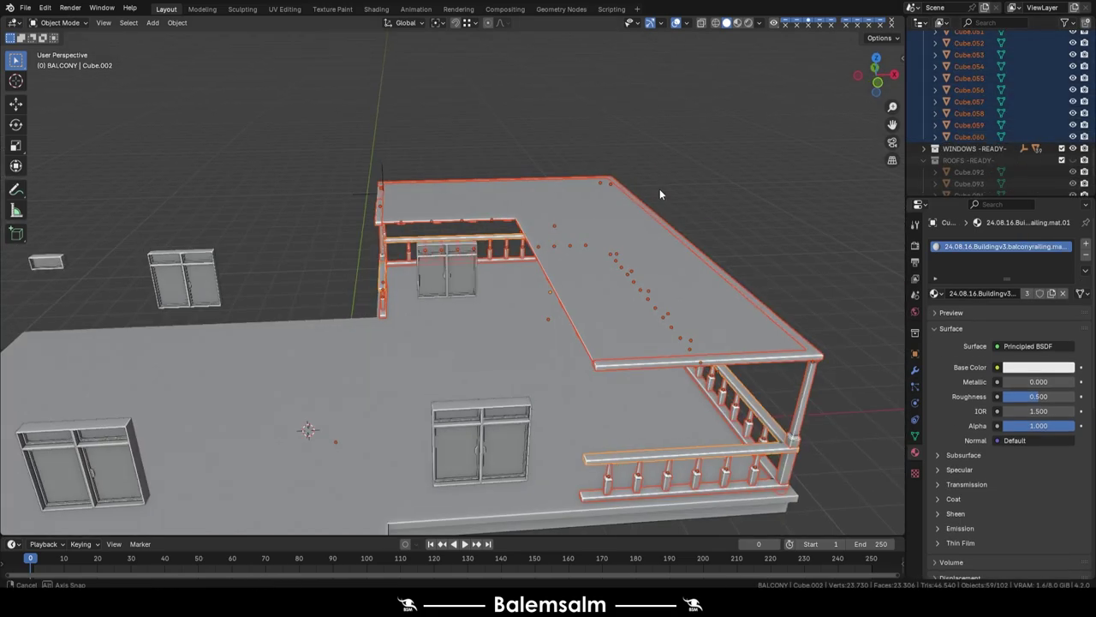
{"action": "key", "text": "KP_Divide"}
{"action": "mouse_move", "coordinate": [603, 176]}
{"action": "middle_mouse_down"}
{"action": "mouse_move", "coordinate": [576, 225]}
{"action": "mouse_move", "coordinate": [724, 183]}
{"action": "middle_mouse_up"}
{"action": "left_click", "coordinate": [542, 225]}
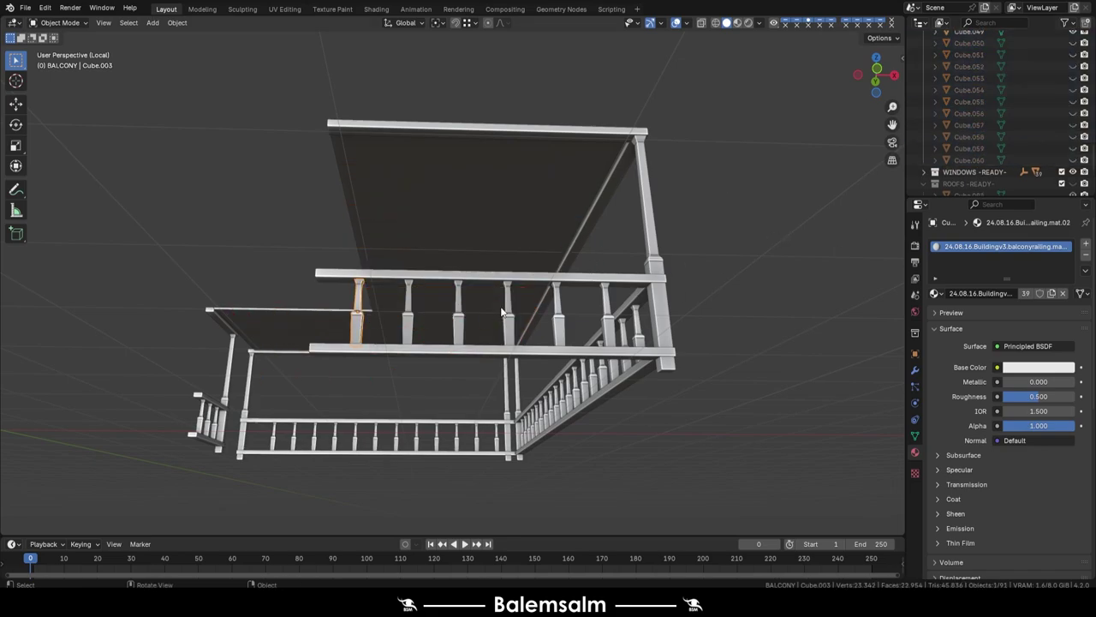
{"action": "left_click", "coordinate": [392, 297]}
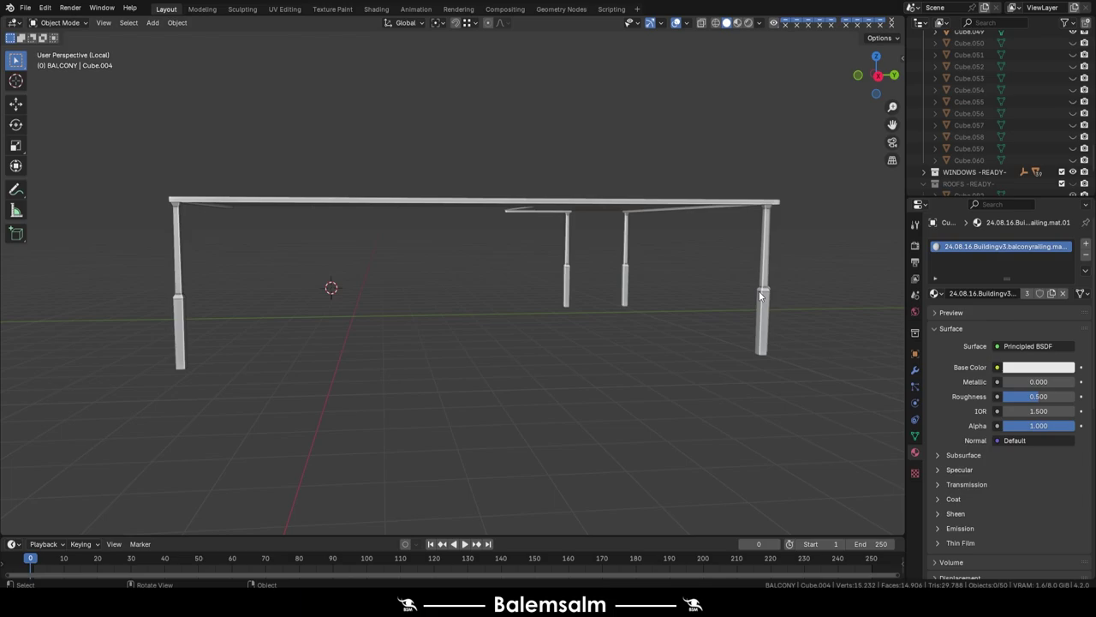
{"action": "double_click", "coordinate": [984, 293]}
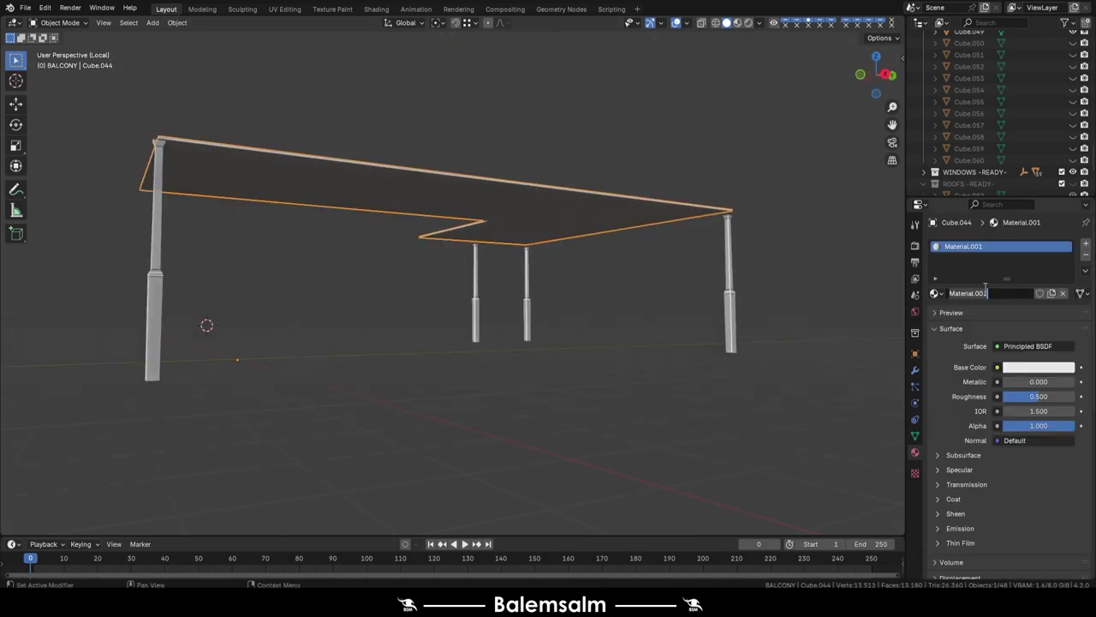
{"action": "key", "text": "ctrl+s"}
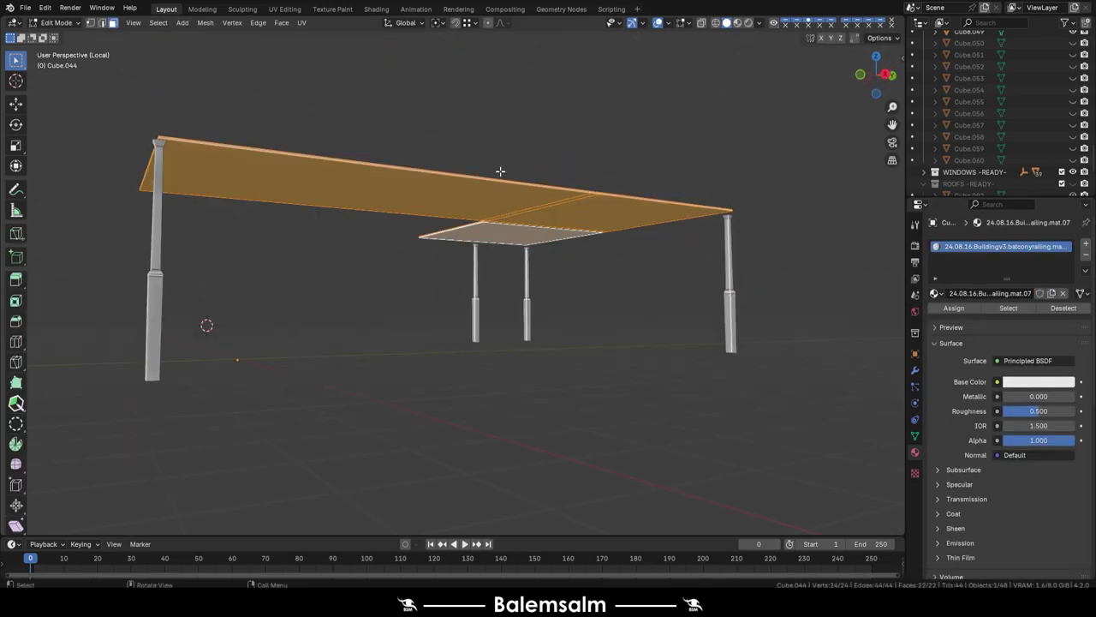
Step: Select all balcony pieces and convert them to meshes
{"action": "middle_click_drag", "start_coordinate": [508, 281], "coordinate": [626, 313]}
{"action": "key", "text": "a"}
{"action": "right_click", "coordinate": [555, 308]}
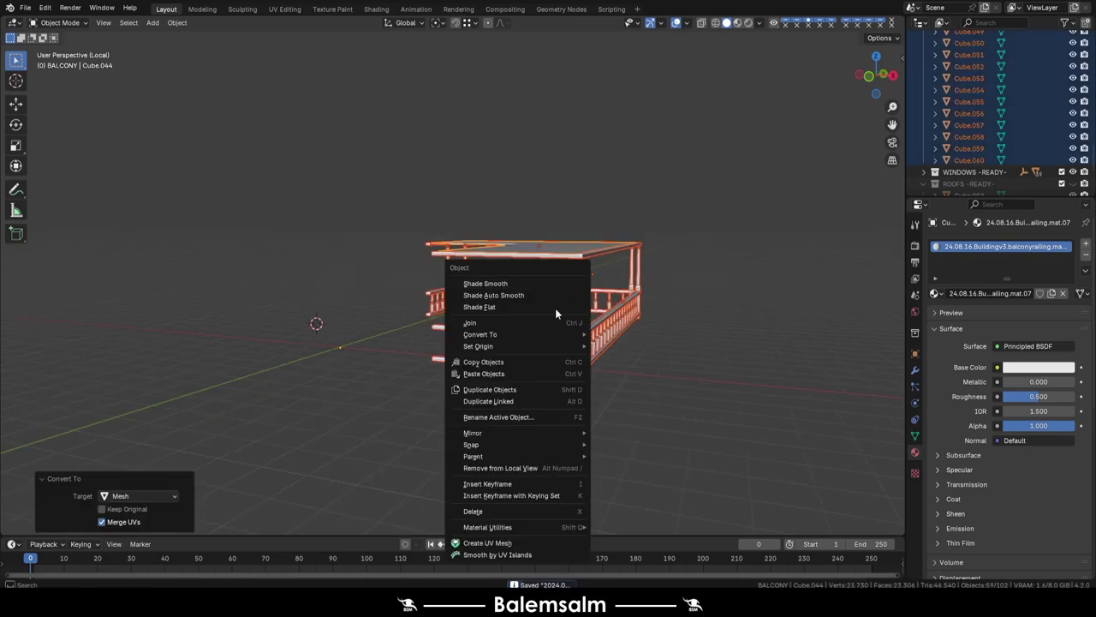
{"action": "left_click", "coordinate": [651, 326]}
{"action": "mouse_move", "coordinate": [772, 351]}
{"action": "middle_mouse_down"}
{"action": "mouse_move", "coordinate": [573, 320]}
{"action": "mouse_move", "coordinate": [771, 257]}
{"action": "middle_mouse_up"}
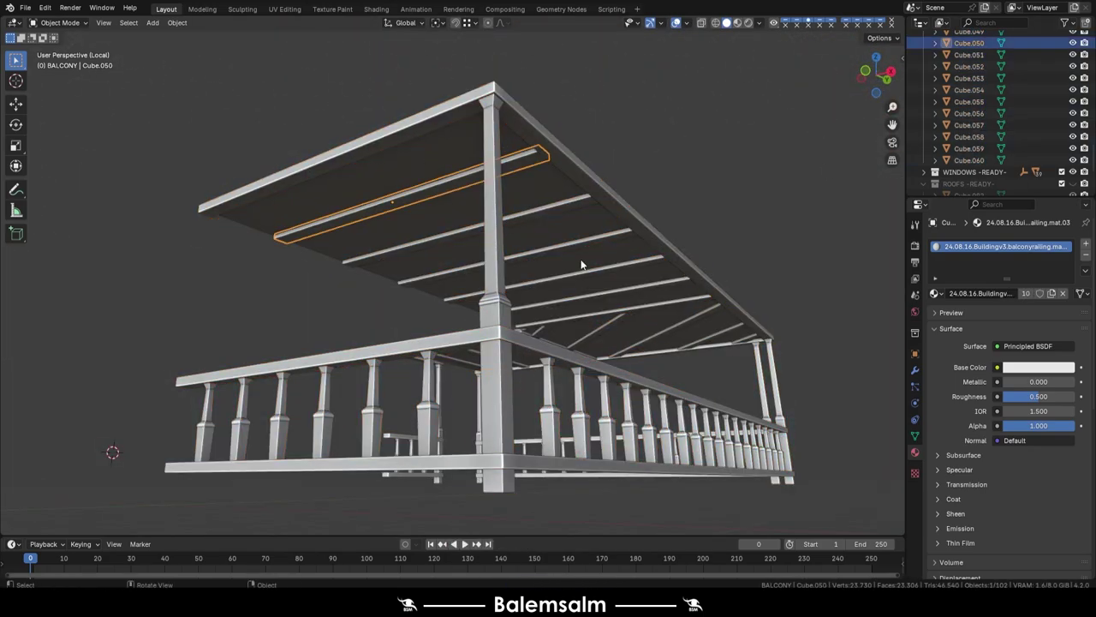
Step: Move the selected beams into a new 'TOP WOODS -READY-' collection
{"action": "key", "text": "m"}
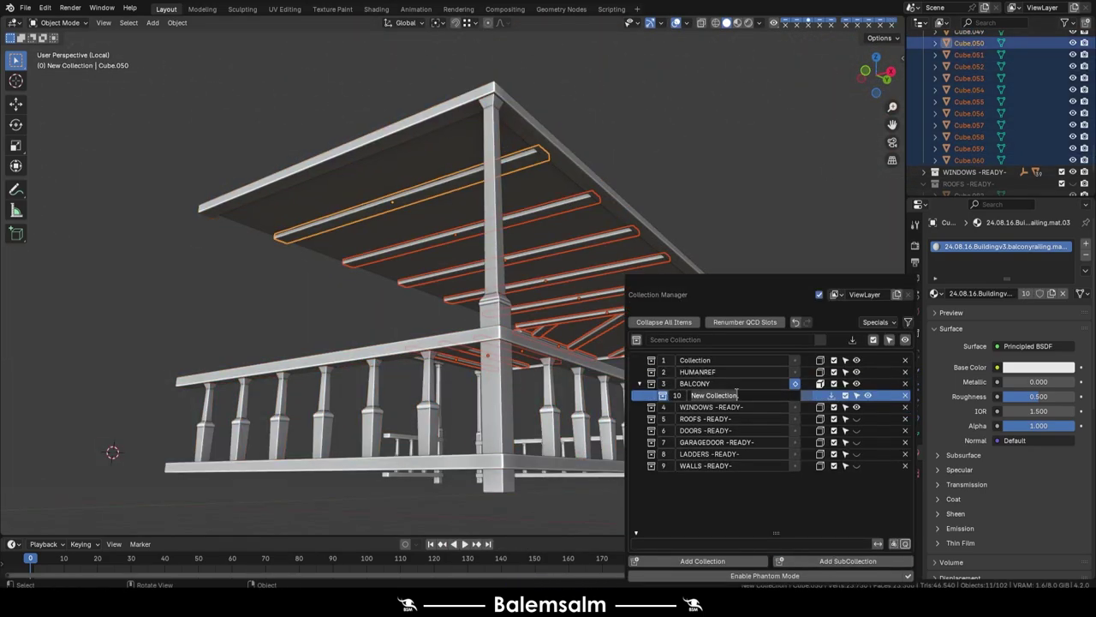
{"action": "left_click", "coordinate": [736, 396]}
{"action": "scroll", "coordinate": [736, 396], "scroll_direction": "down", "scroll_amount": 3}
Step: Box-select the lower railing posts and move them into a new 'BOTTOM WOODS -READY-' collection
{"action": "key", "text": "KP_3"}
{"action": "middle_click_drag", "start_coordinate": [773, 332], "coordinate": [420, 392]}
{"action": "key", "text": "KP_3"}
{"action": "left_click_drag", "start_coordinate": [600, 352], "coordinate": [142, 375]}
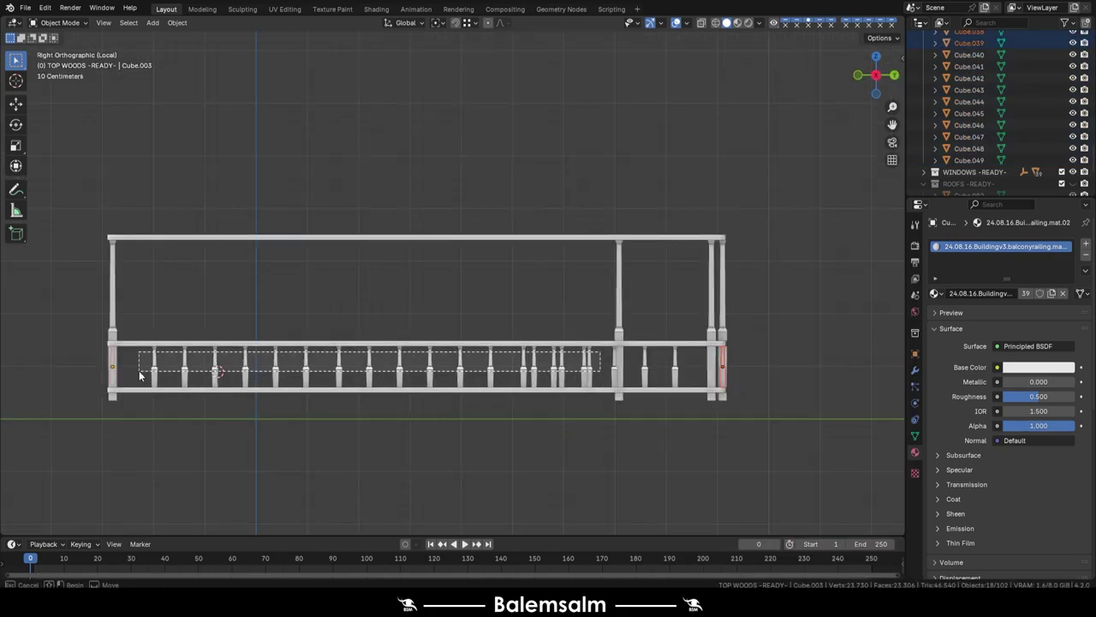
{"action": "mouse_move", "coordinate": [141, 376]}
{"action": "middle_mouse_down"}
{"action": "mouse_move", "coordinate": [485, 403]}
{"action": "mouse_move", "coordinate": [171, 283]}
{"action": "middle_mouse_up"}
{"action": "key", "text": "m"}
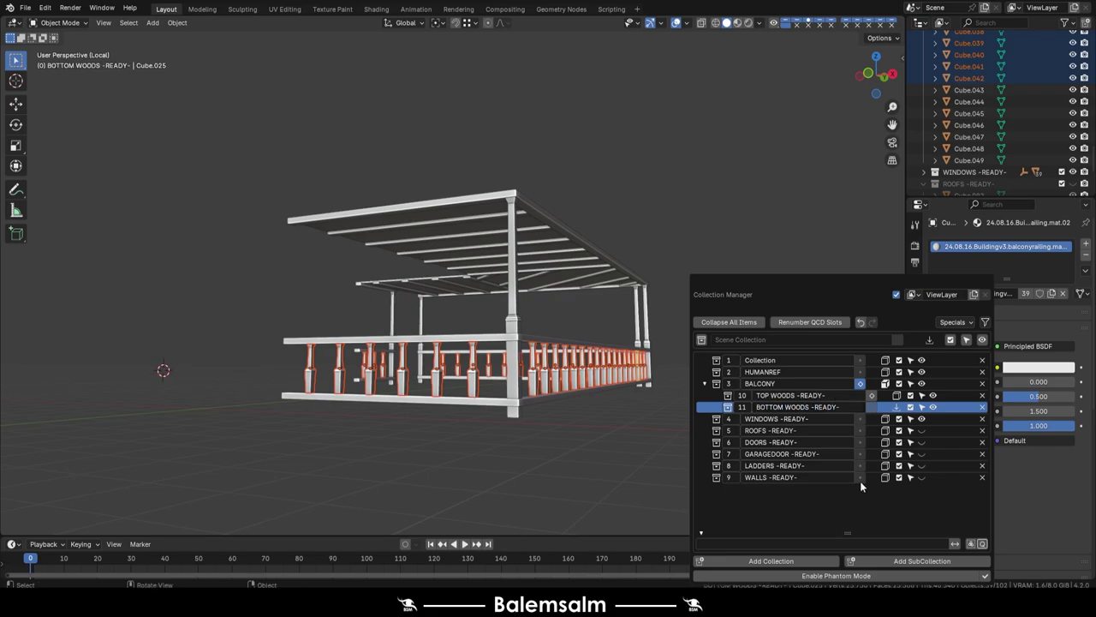
{"action": "left_click", "coordinate": [860, 480]}
Step: Save, rename BALCONY to 'BALCONY -READY-', and select the ground slab Cube.107
{"action": "key", "text": "ctrl+s"}
{"action": "key", "text": "m"}
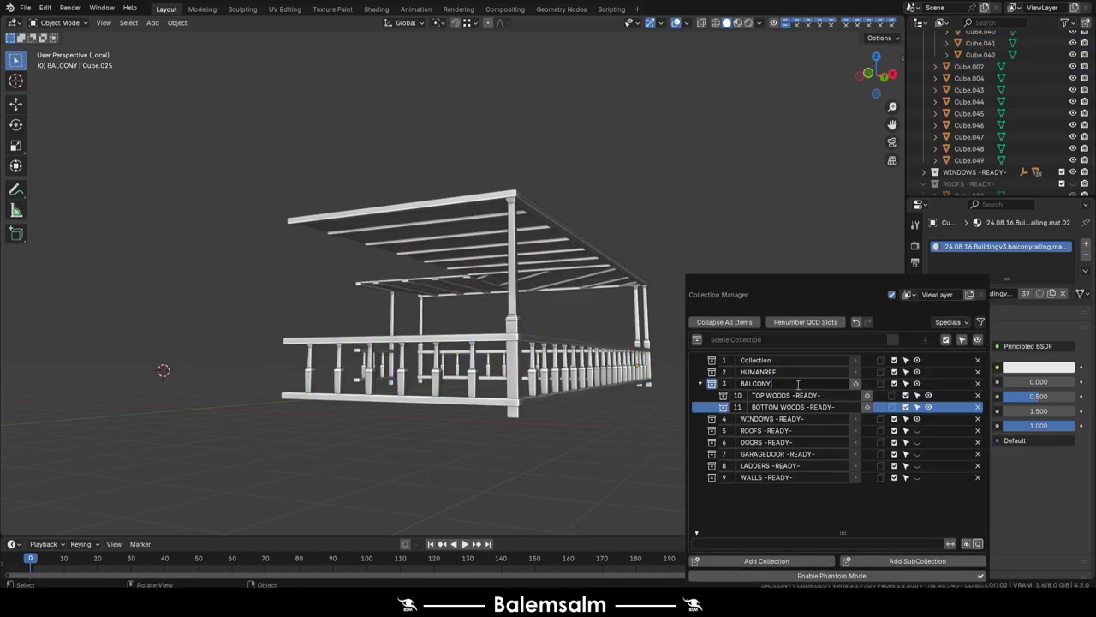
{"action": "type", "text": "-READY-"}
{"action": "scroll", "coordinate": [985, 111], "scroll_direction": "up", "scroll_amount": 5}
{"action": "left_click", "coordinate": [925, 84]}
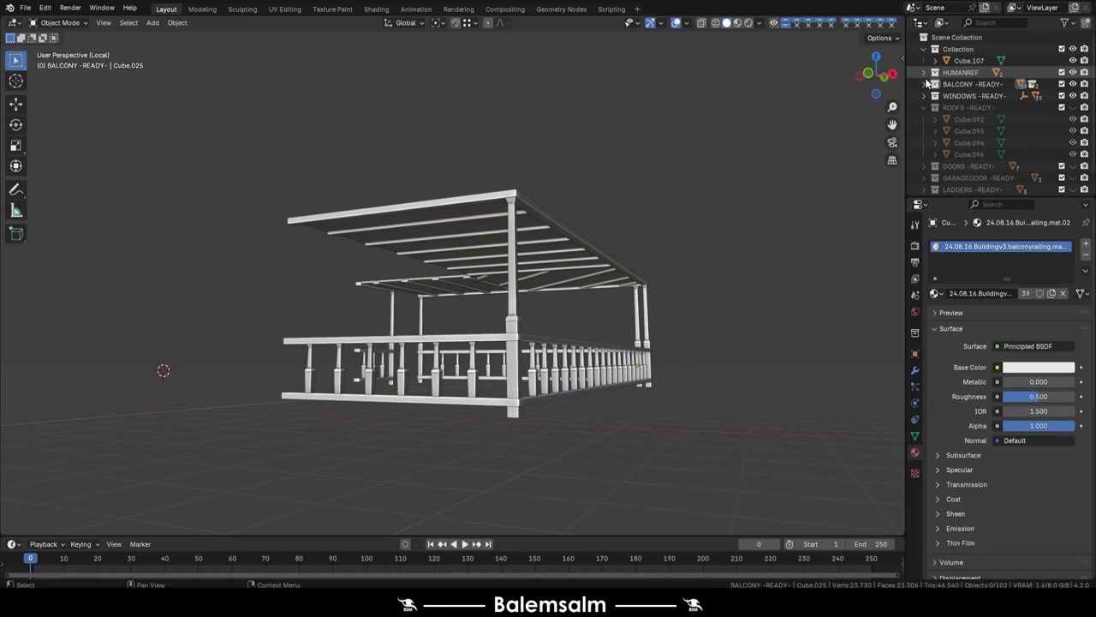
{"action": "left_click", "coordinate": [969, 60]}
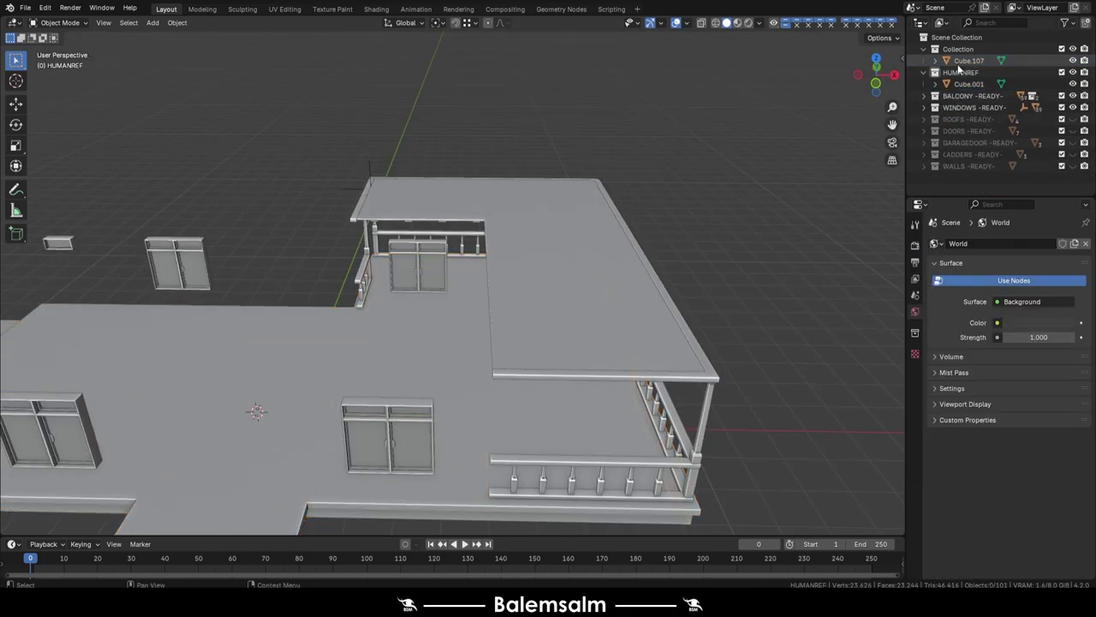
Step: Join the reference piece into ground slab Cube.107, isolate it in Edit Mode, and add a ground material slot
{"action": "key", "text": "ctrl+j"}
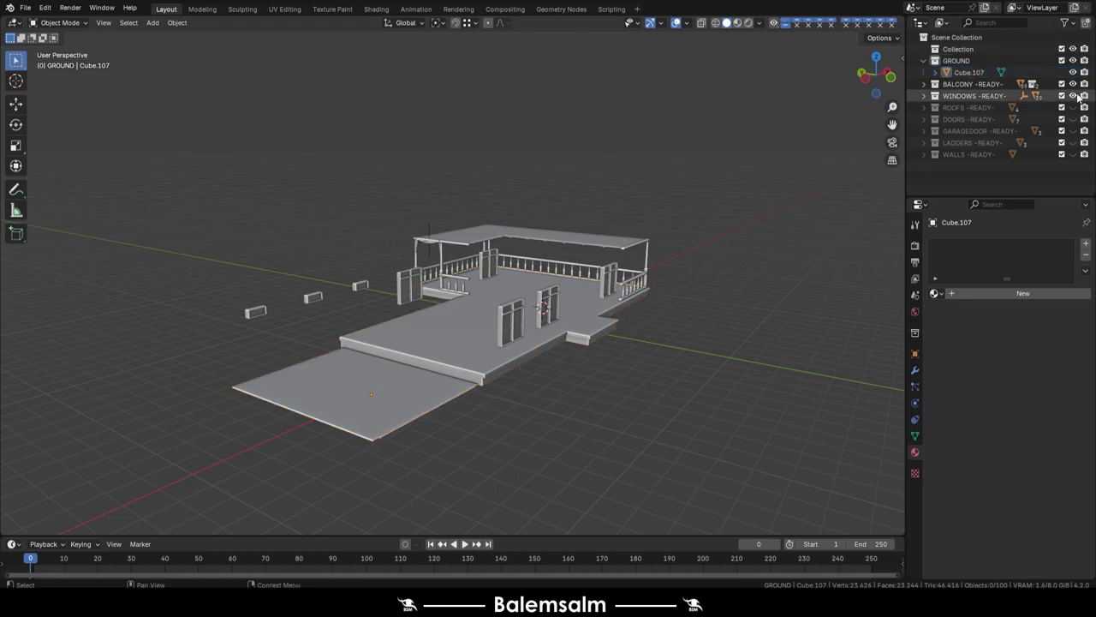
{"action": "key", "text": "KP_Divide"}
{"action": "key", "text": "Tab"}
{"action": "mouse_move", "coordinate": [402, 411]}
{"action": "middle_mouse_down"}
{"action": "mouse_move", "coordinate": [508, 265]}
{"action": "mouse_move", "coordinate": [284, 268]}
{"action": "middle_mouse_up"}
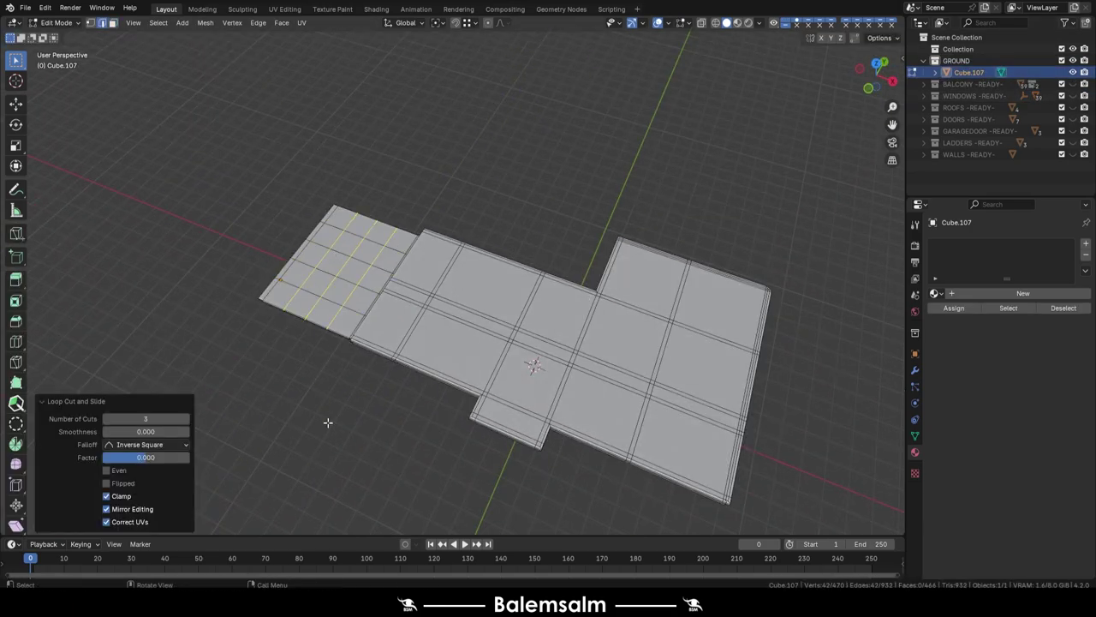
{"action": "mouse_move", "coordinate": [423, 350]}
{"action": "middle_mouse_down"}
{"action": "mouse_move", "coordinate": [502, 348]}
{"action": "mouse_move", "coordinate": [548, 326]}
{"action": "middle_mouse_up"}
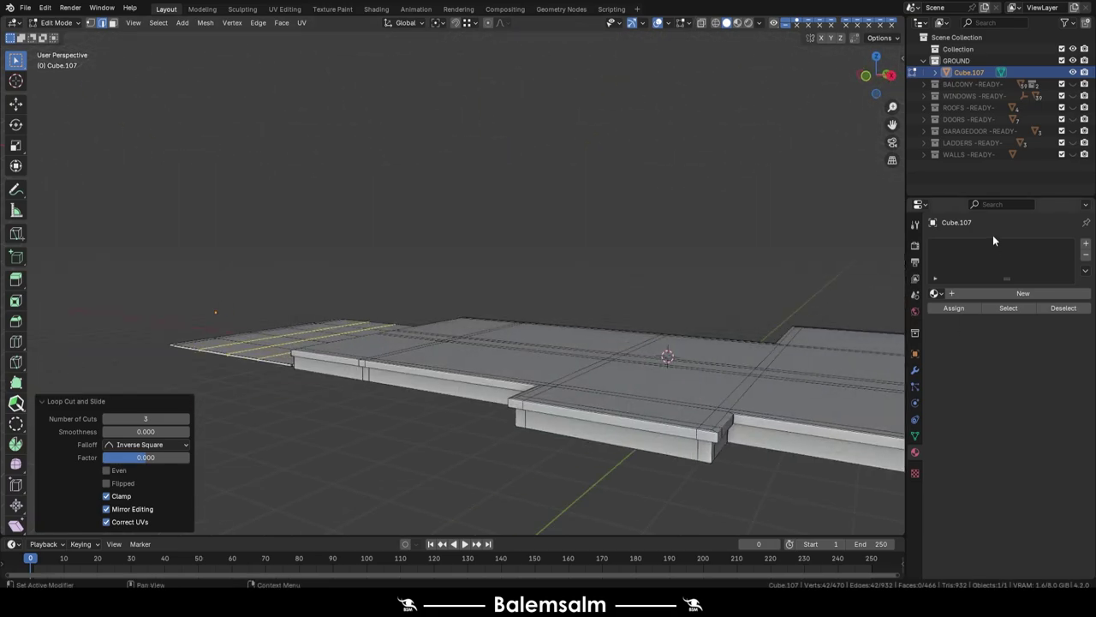
{"action": "left_click", "coordinate": [1000, 293]}
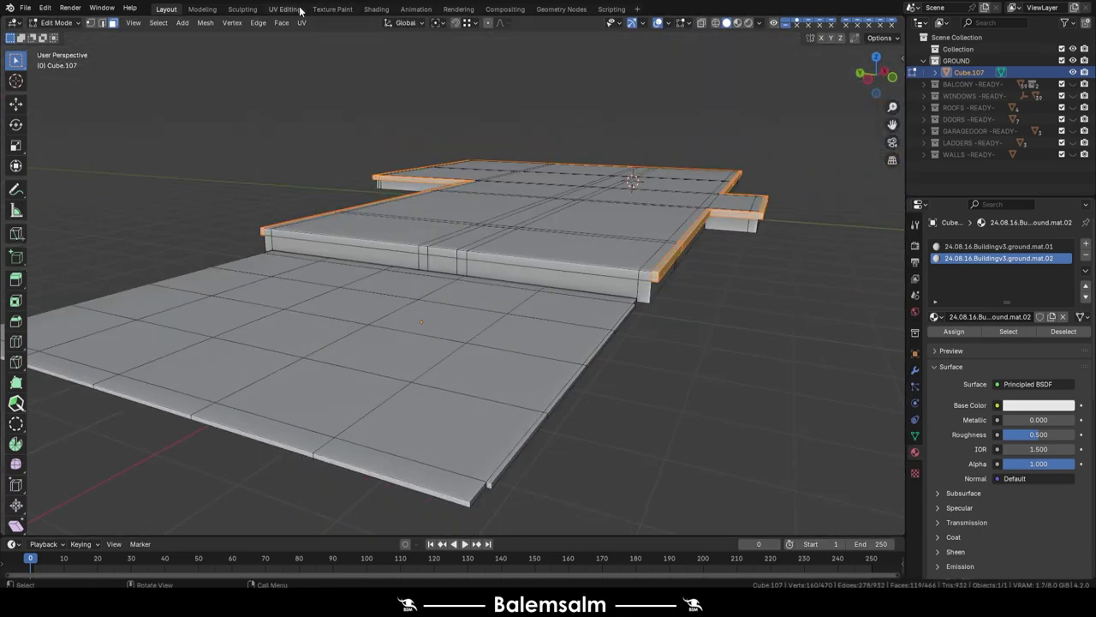
Step: Switch to UV Editing and show a checker map on the ground slab
{"action": "left_click", "coordinate": [295, 10]}
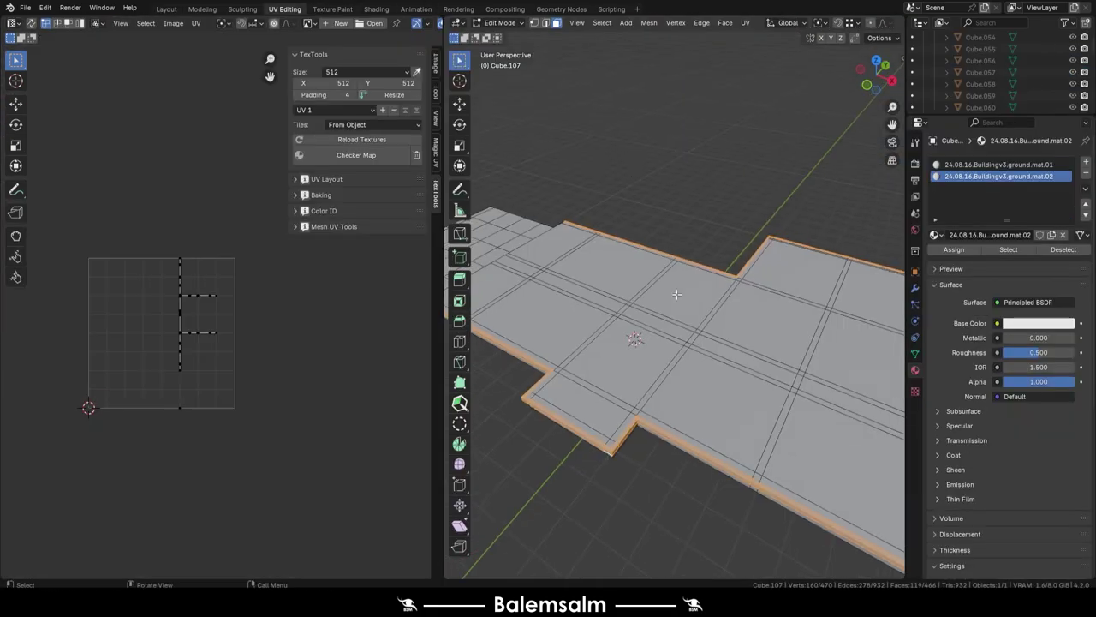
{"action": "left_click", "coordinate": [376, 155]}
{"action": "key", "text": "u"}
{"action": "left_click", "coordinate": [719, 217]}
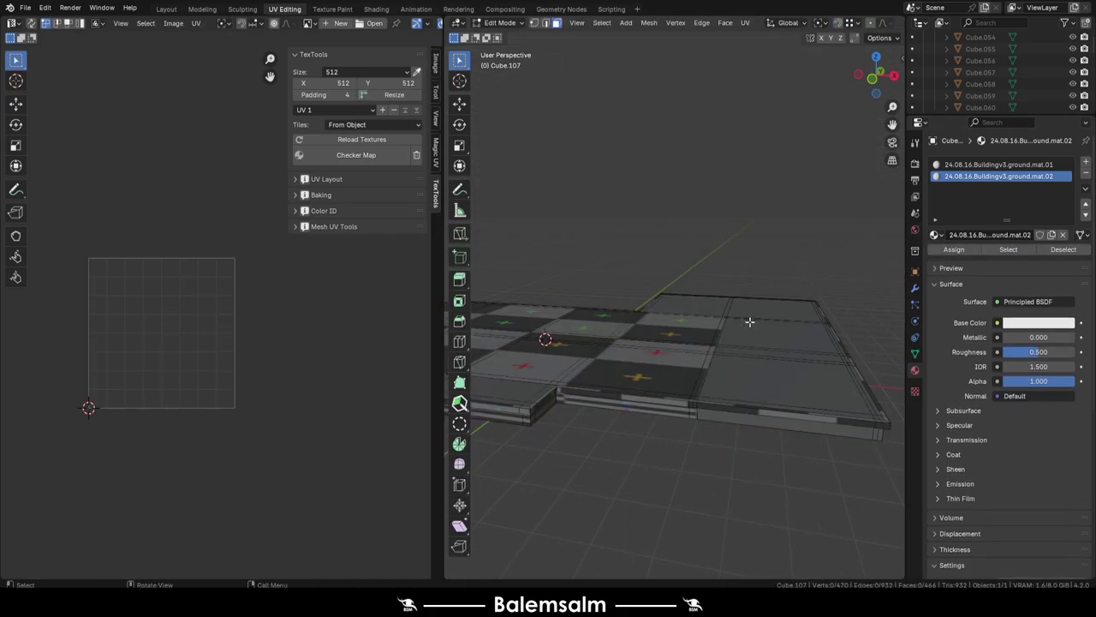
Step: Add a third ground material and Smart-UV-unwrap the top and top-right faces from a top view
{"action": "left_click", "coordinate": [1086, 166]}
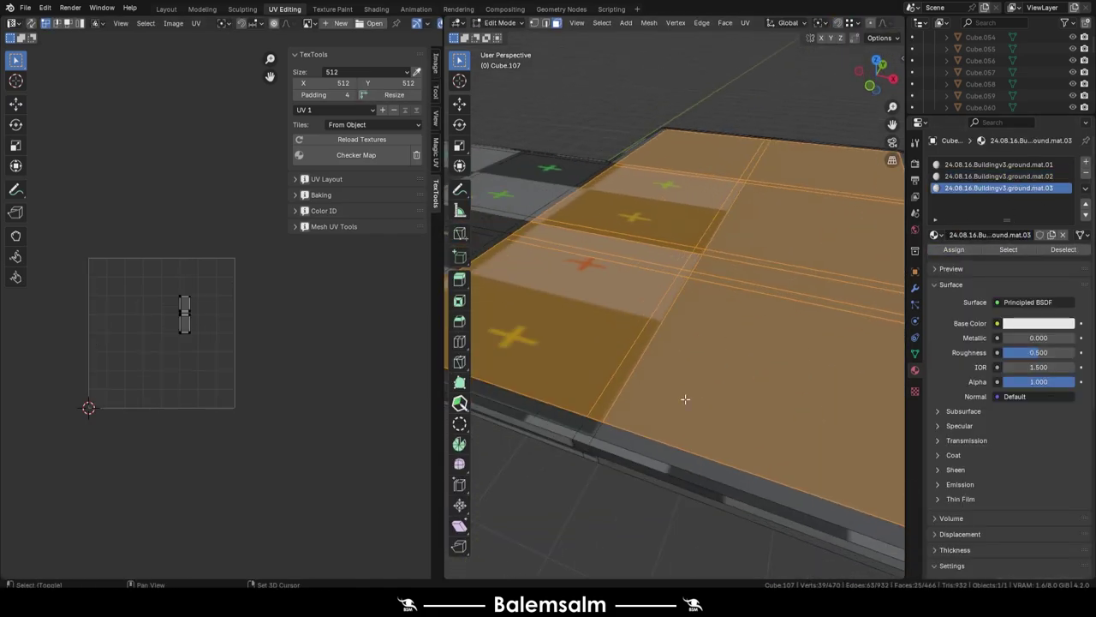
{"action": "key", "text": "grave"}
{"action": "left_click", "coordinate": [774, 316]}
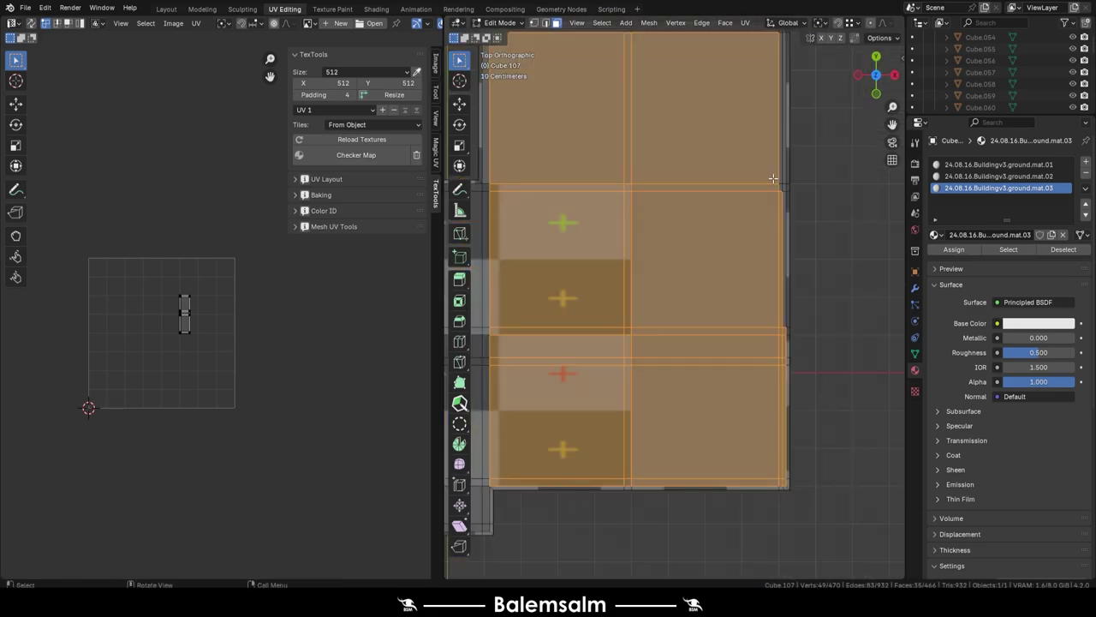
{"action": "middle_click_drag", "start_coordinate": [482, 444], "coordinate": [618, 371], "text": "shift"}
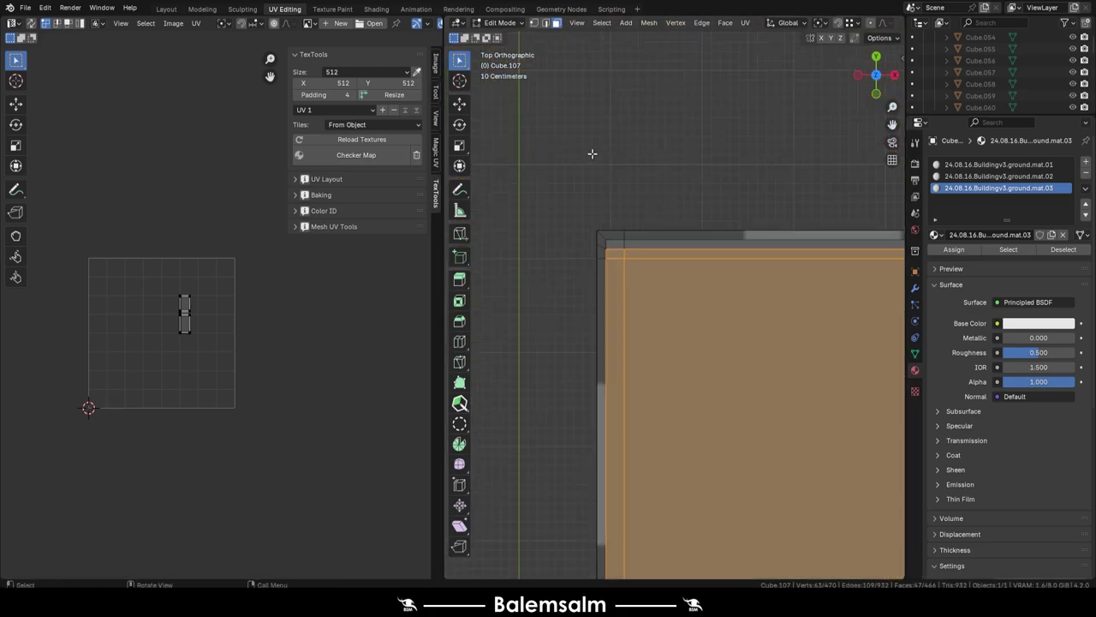
{"action": "key", "text": "u"}
{"action": "left_click", "coordinate": [628, 215]}
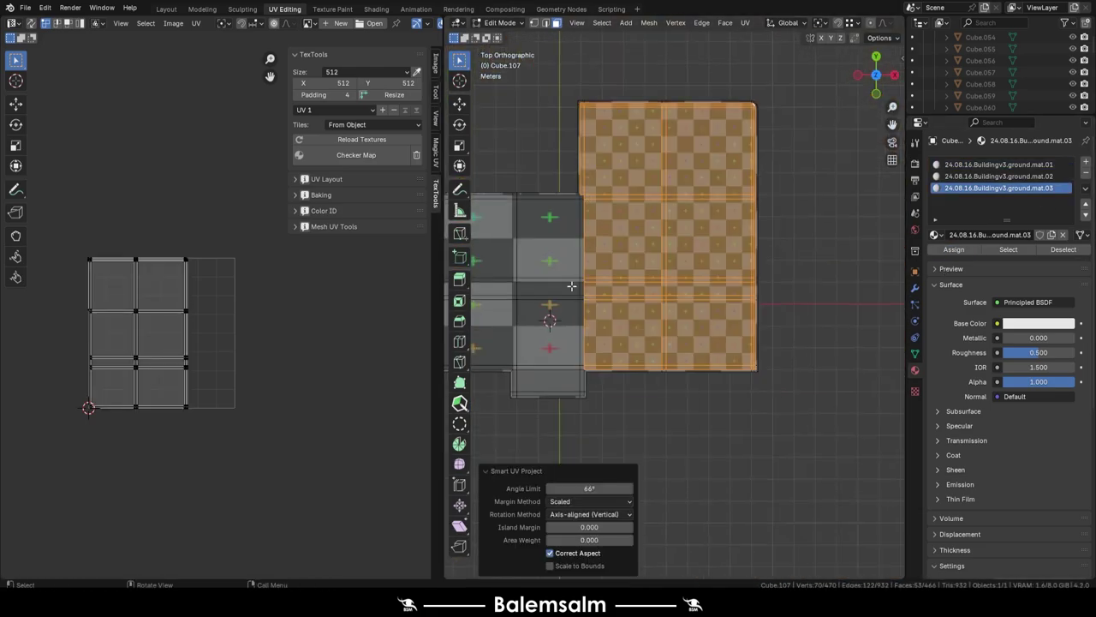
{"action": "scroll", "coordinate": [788, 214], "scroll_direction": "up", "scroll_amount": 4}
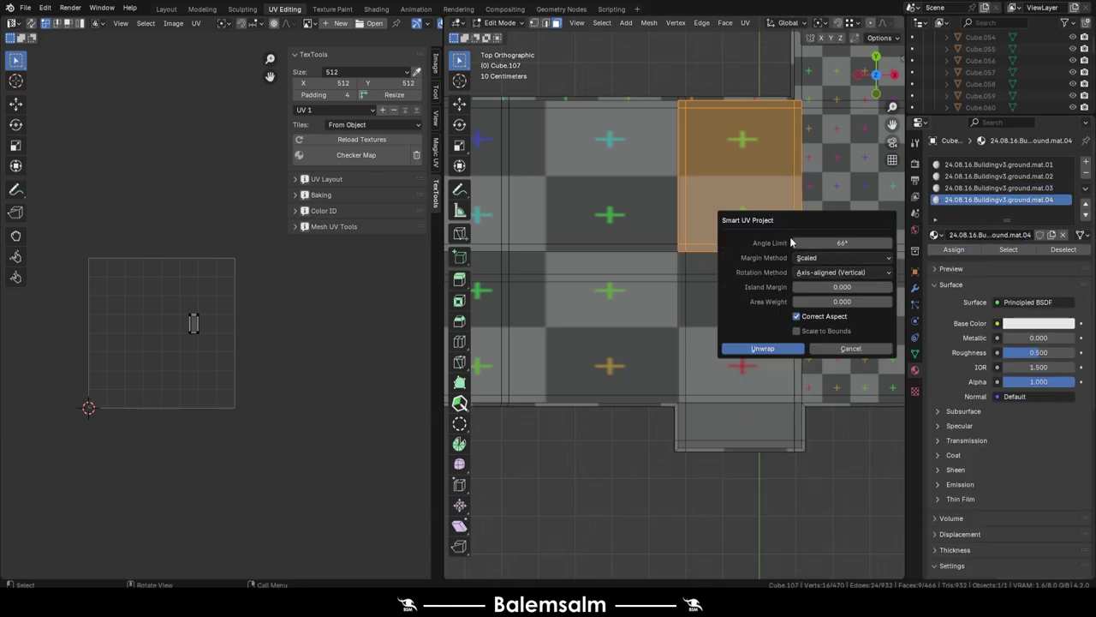
{"action": "left_click", "coordinate": [759, 350]}
{"action": "left_click", "coordinate": [742, 343]}
Step: Add another ground material for the lower faces, then briefly show and hide the walls collection
{"action": "left_click", "coordinate": [966, 259]}
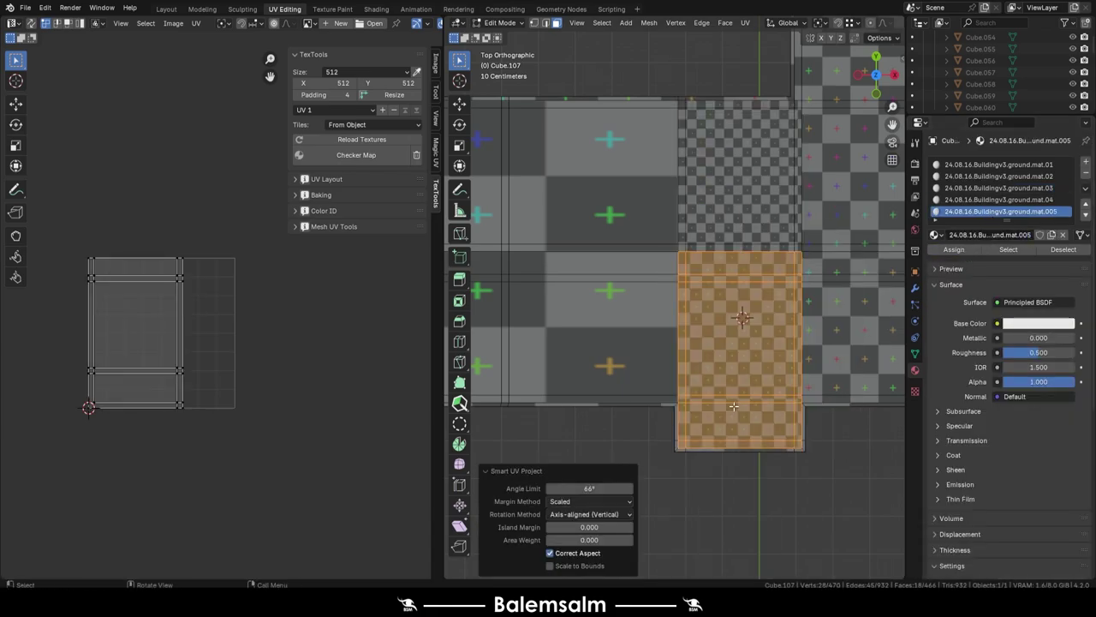
{"action": "key", "text": "Tab"}
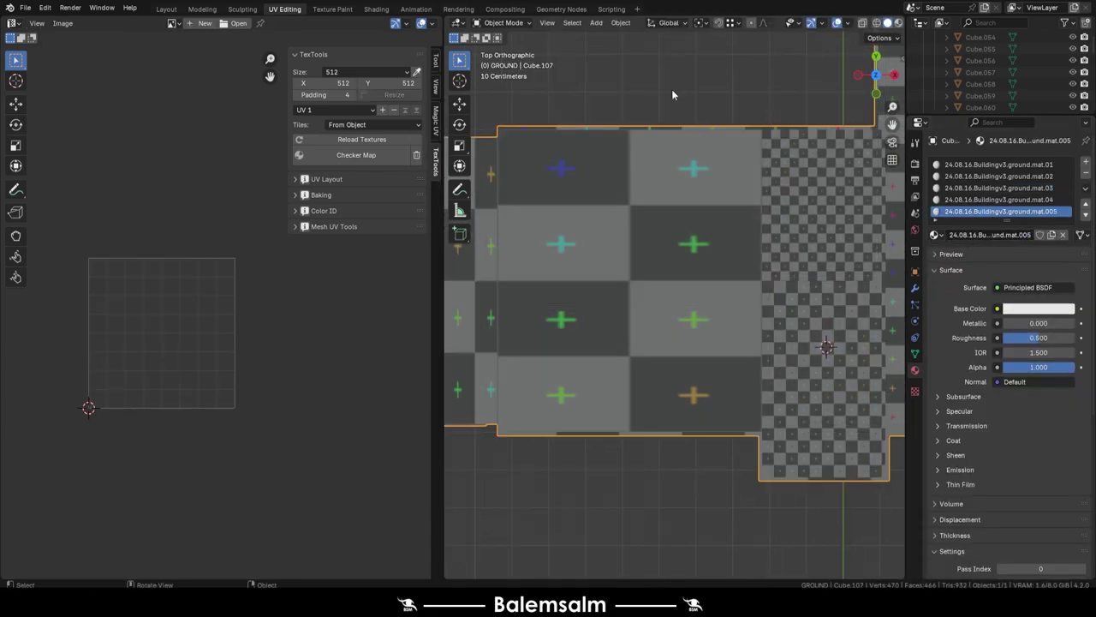
{"action": "key", "text": "m"}
{"action": "left_click", "coordinate": [994, 363]}
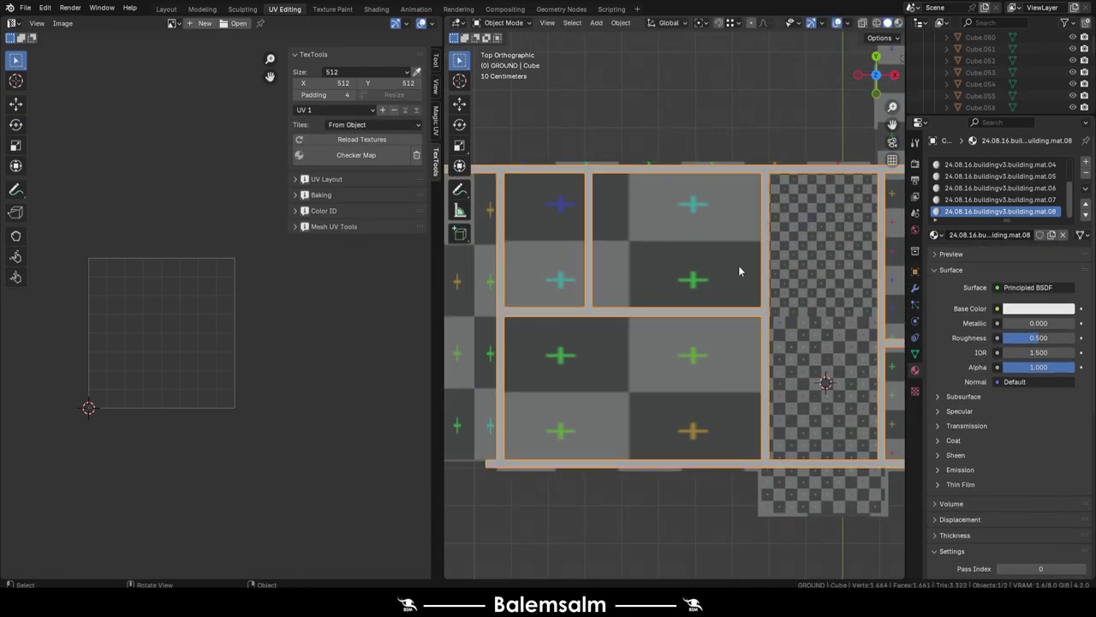
{"action": "key", "text": "m"}
{"action": "left_click", "coordinate": [968, 399]}
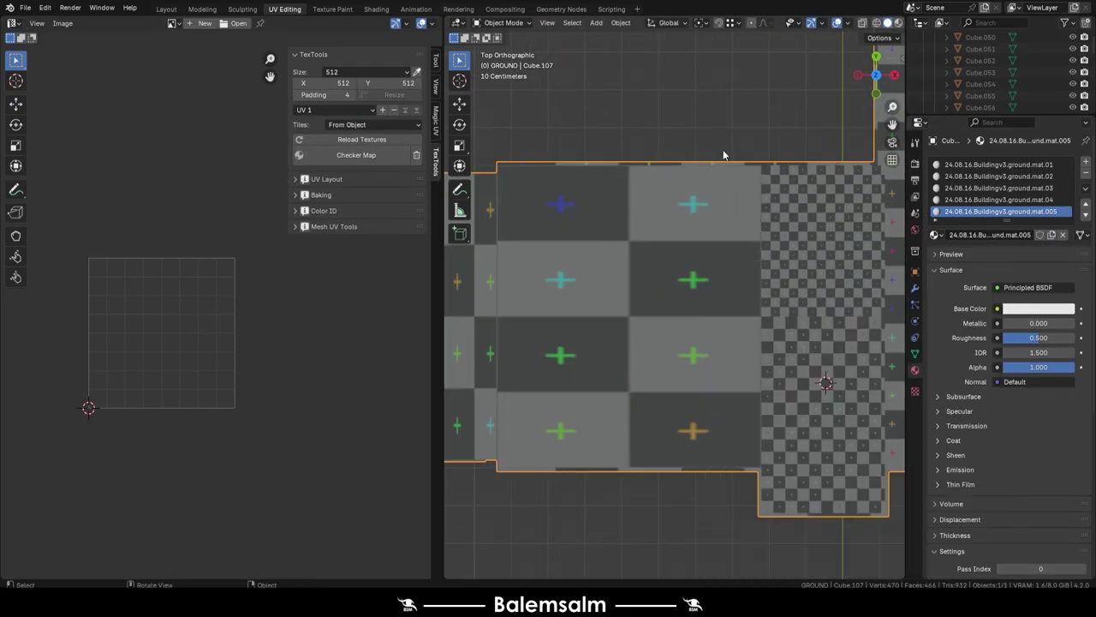
{"action": "key", "text": "Tab"}
Step: Add and rename a new ground material slot, then unwrap the upper-right ground faces
{"action": "key", "text": "a"}
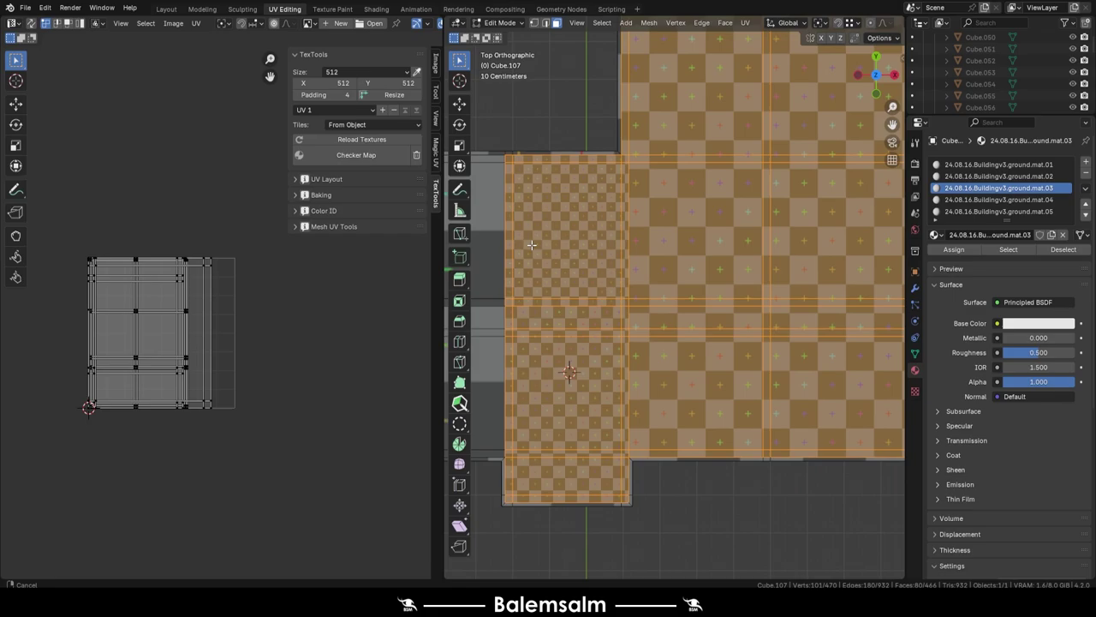
{"action": "key", "text": "alt+a"}
{"action": "left_click", "coordinate": [1086, 161]}
{"action": "left_click", "coordinate": [994, 234]}
{"action": "double_click", "coordinate": [1007, 234]}
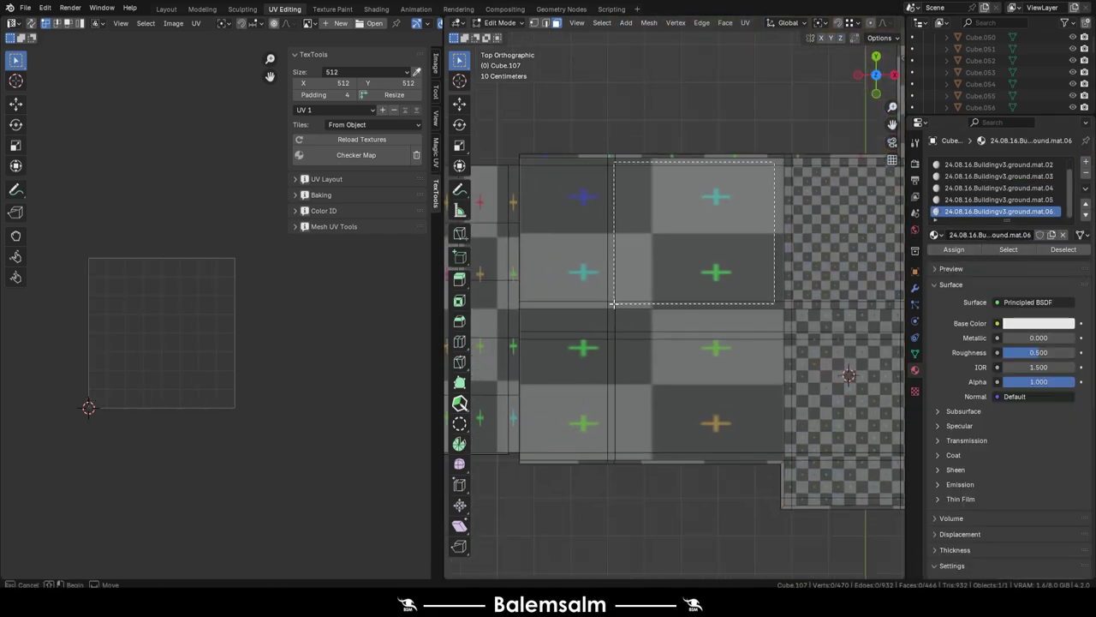
{"action": "left_click_drag", "start_coordinate": [775, 161], "coordinate": [612, 304]}
{"action": "key", "text": "u"}
{"action": "left_click", "coordinate": [710, 282]}
Step: Assign ground.mat.07 to the lower ground faces and Smart-UV-project them
{"action": "left_click_drag", "start_coordinate": [784, 454], "coordinate": [522, 301]}
{"action": "left_click_drag", "start_coordinate": [667, 283], "coordinate": [552, 307]}
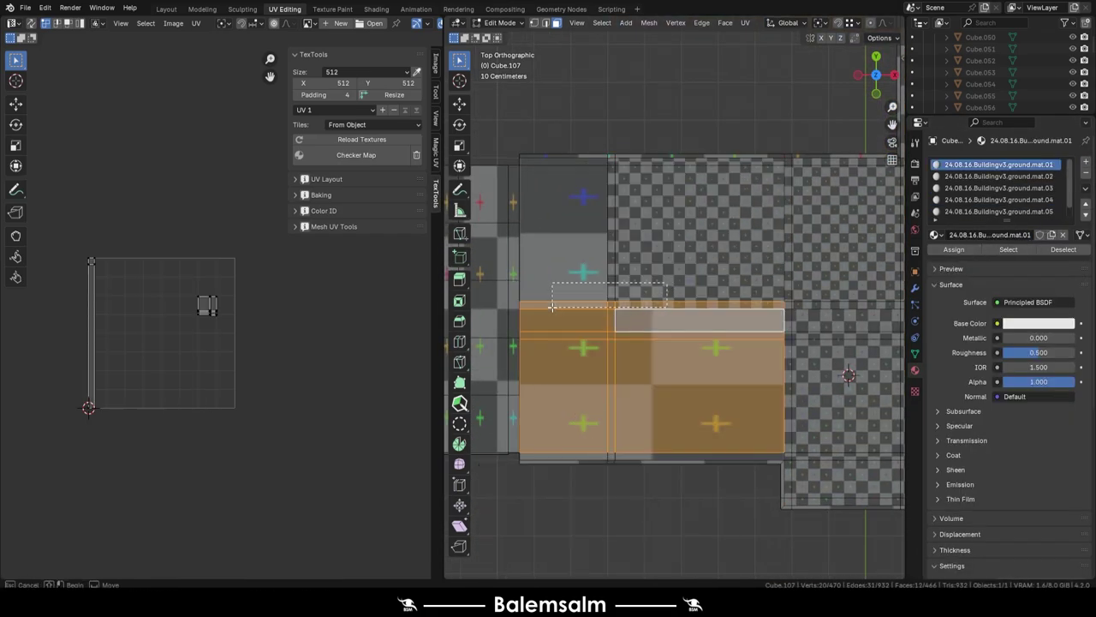
{"action": "left_click", "coordinate": [999, 211]}
{"action": "left_click", "coordinate": [954, 249]}
{"action": "key", "text": "u"}
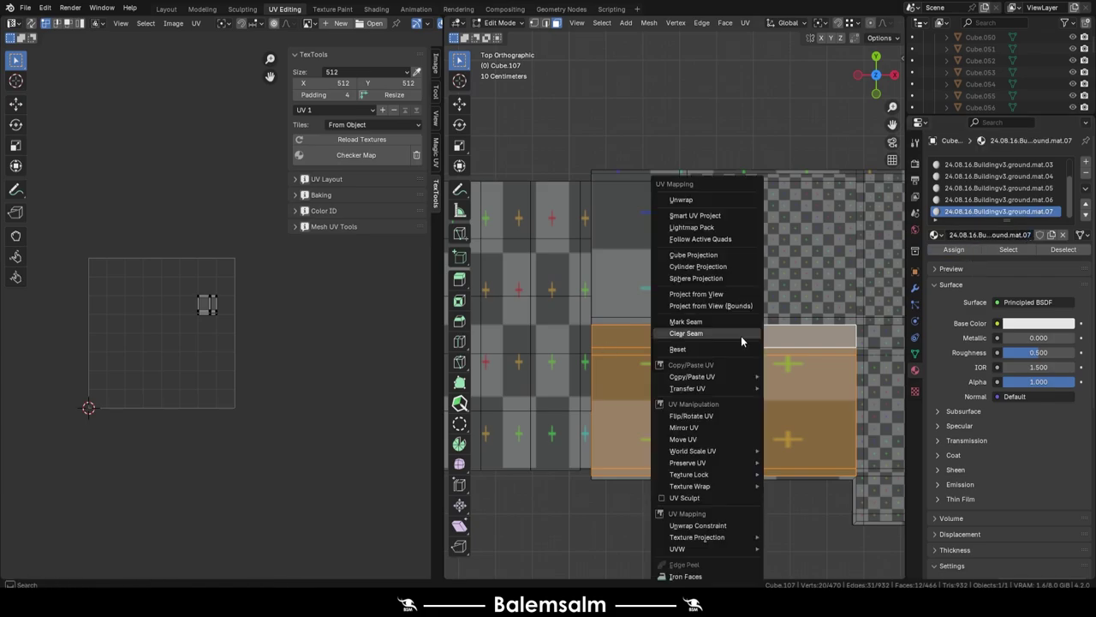
{"action": "left_click", "coordinate": [741, 338]}
Step: Assign ground.mat.08 to the upper-left ground faces and Smart-UV-project them
{"action": "left_click_drag", "start_coordinate": [663, 174], "coordinate": [606, 317]}
{"action": "left_click", "coordinate": [964, 211]}
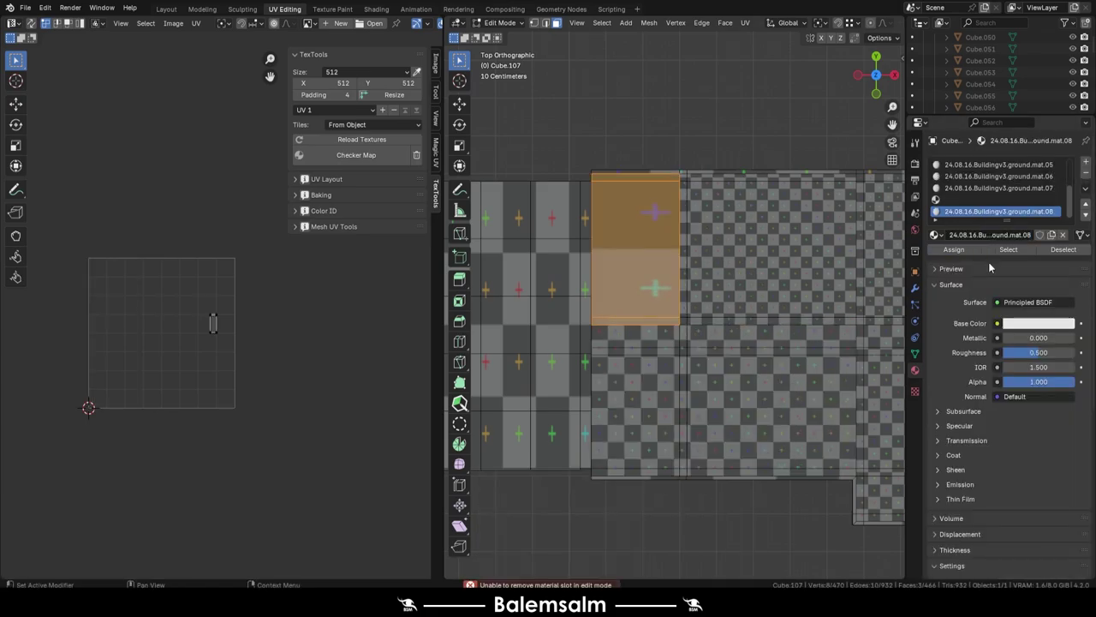
{"action": "left_click", "coordinate": [954, 249]}
{"action": "key", "text": "u"}
{"action": "left_click", "coordinate": [677, 326]}
{"action": "left_click", "coordinate": [653, 363]}
Step: From a top view, give the selected faces ground.mat.09 and Smart-UV-project them
{"action": "middle_click_drag", "start_coordinate": [654, 362], "coordinate": [679, 239]}
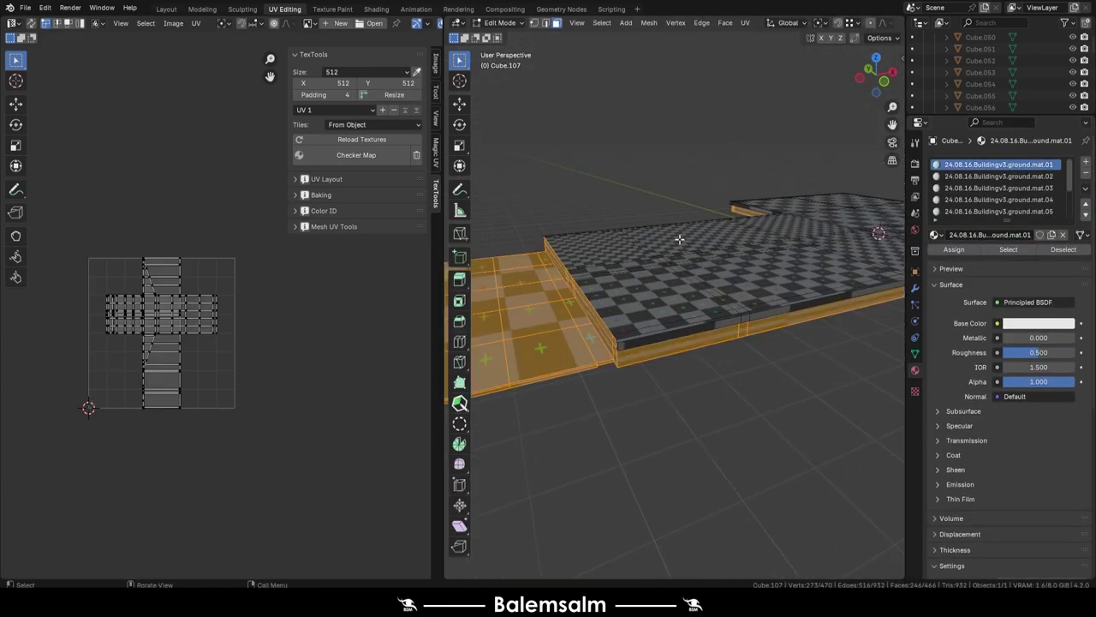
{"action": "key", "text": "KP_7"}
{"action": "scroll", "coordinate": [999, 189], "scroll_direction": "down", "scroll_amount": 3}
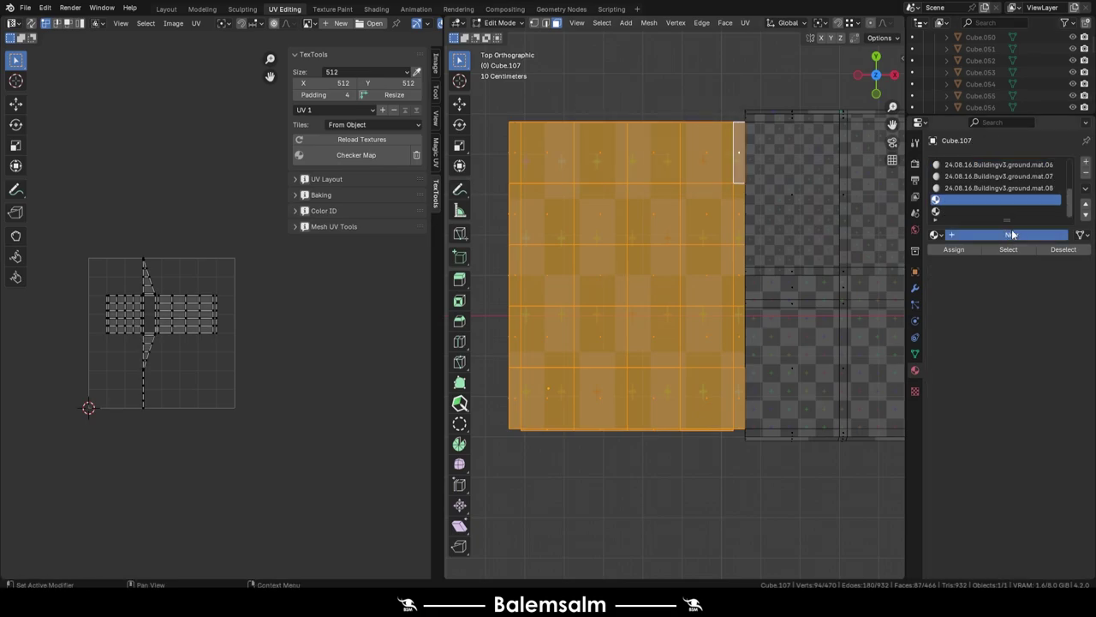
{"action": "left_click", "coordinate": [999, 199]}
{"action": "key", "text": "u"}
{"action": "left_click", "coordinate": [595, 220]}
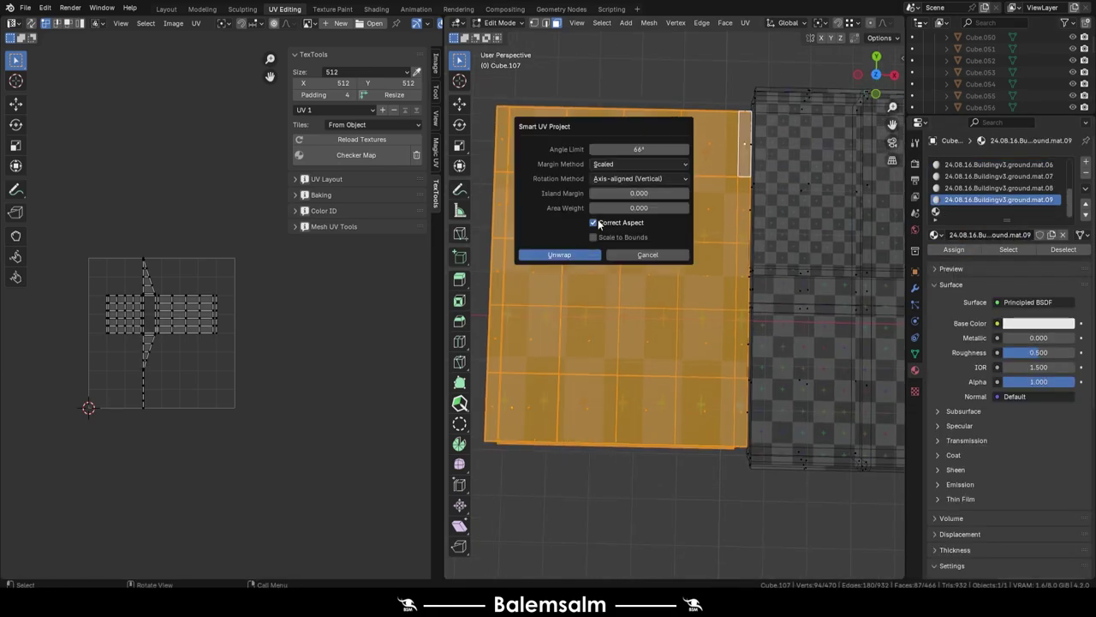
{"action": "left_click", "coordinate": [556, 252]}
{"action": "middle_click_drag", "start_coordinate": [556, 253], "coordinate": [836, 157]}
{"action": "key", "text": "Tab"}
{"action": "key", "text": "Tab"}
Step: Unwrap the side faces with ground.mat.01 active, undoing a trial vertical UV stretch
{"action": "left_click", "coordinate": [998, 164]}
{"action": "key", "text": "u"}
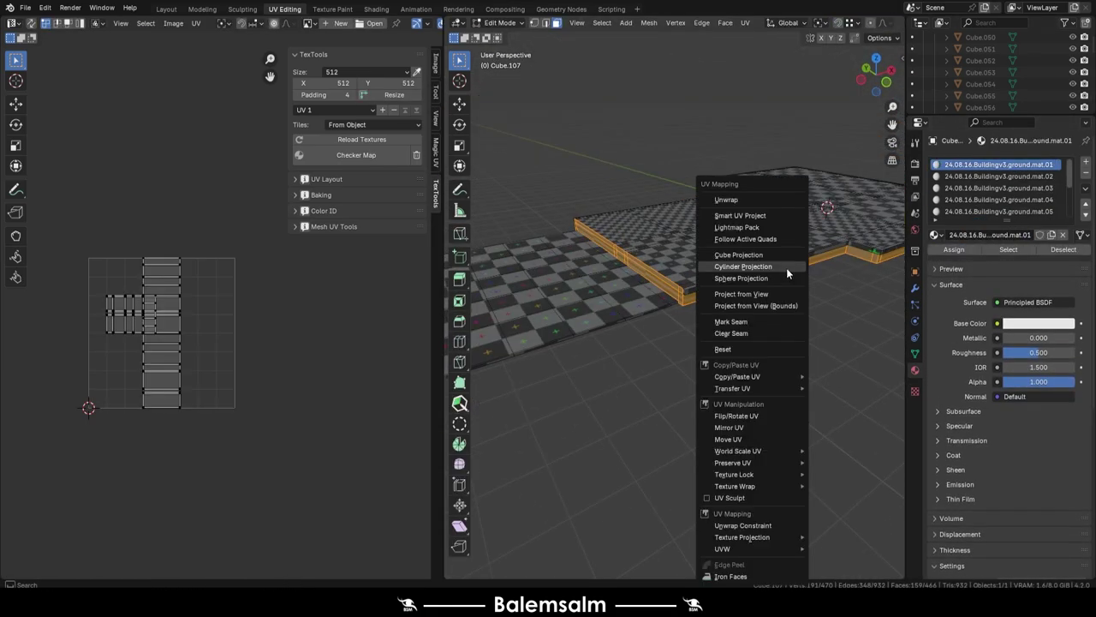
{"action": "left_click", "coordinate": [786, 268]}
{"action": "mouse_move", "coordinate": [786, 267]}
{"action": "middle_mouse_down"}
{"action": "mouse_move", "coordinate": [744, 240]}
{"action": "mouse_move", "coordinate": [744, 172]}
{"action": "middle_mouse_up"}
{"action": "key", "text": "s"}
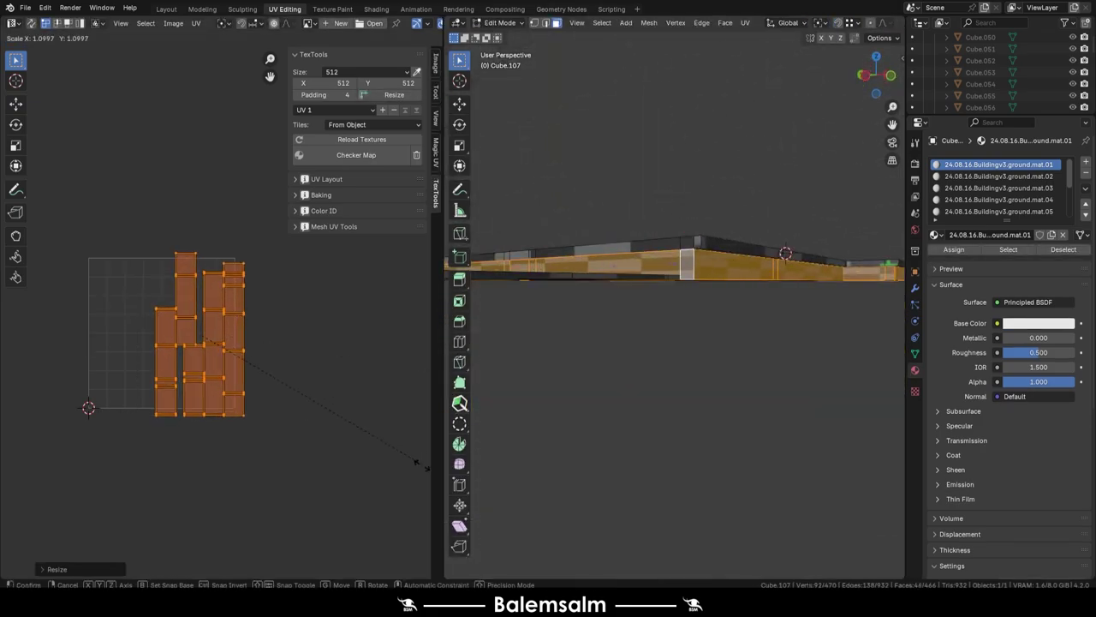
{"action": "key", "text": "y"}
{"action": "key", "text": "ctrl+z"}
Step: Turn off the checker texture, save, and return to the Layout workspace
{"action": "key", "text": "Tab"}
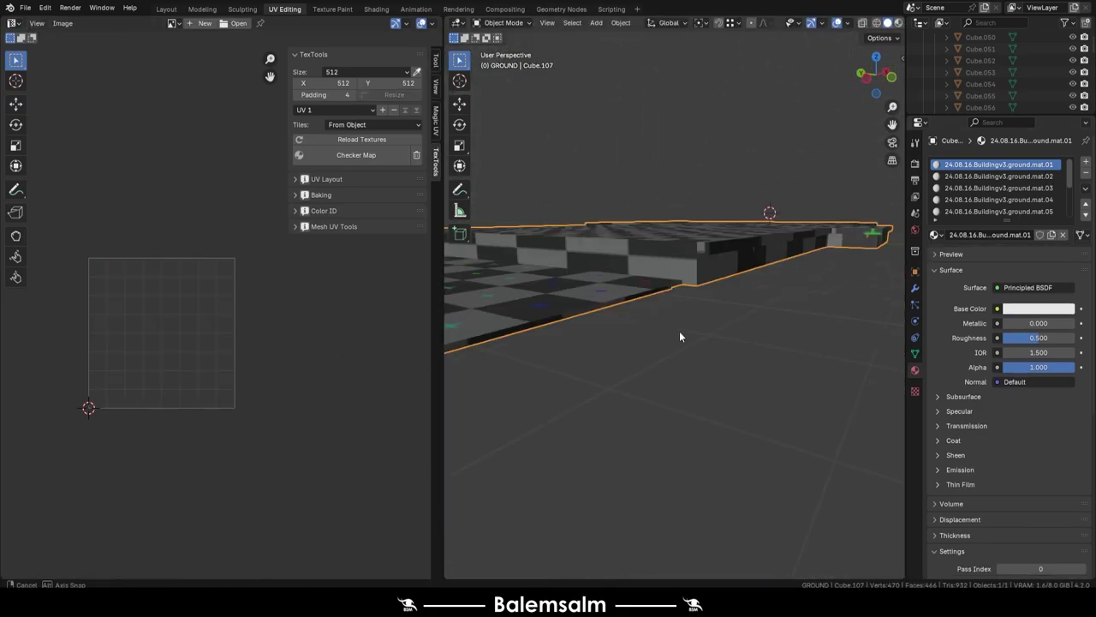
{"action": "middle_click_drag", "start_coordinate": [679, 331], "coordinate": [797, 206]}
{"action": "left_click", "coordinate": [417, 155]}
{"action": "key", "text": "ctrl+s"}
{"action": "left_click", "coordinate": [166, 9]}
{"action": "key", "text": "m"}
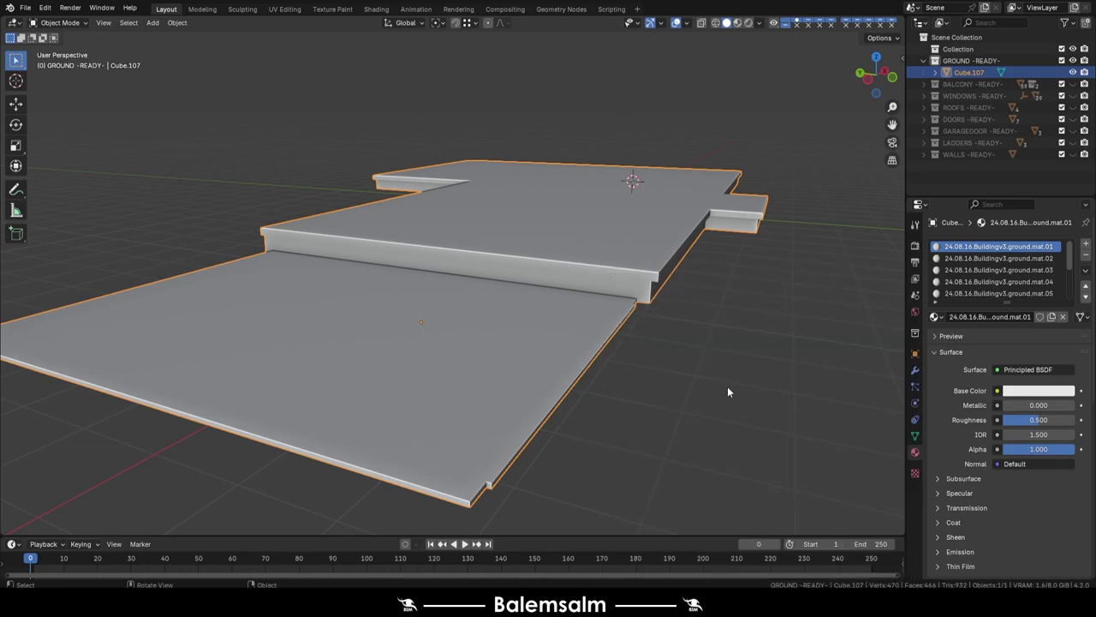
Step: Orbit to the porch roof and delete the selected object there
{"action": "left_click", "coordinate": [727, 387]}
{"action": "middle_click_drag", "start_coordinate": [727, 386], "coordinate": [625, 315]}
{"action": "mouse_move", "coordinate": [773, 14]}
{"action": "middle_mouse_down"}
{"action": "mouse_move", "coordinate": [623, 378]}
{"action": "mouse_move", "coordinate": [536, 328]}
{"action": "middle_mouse_up"}
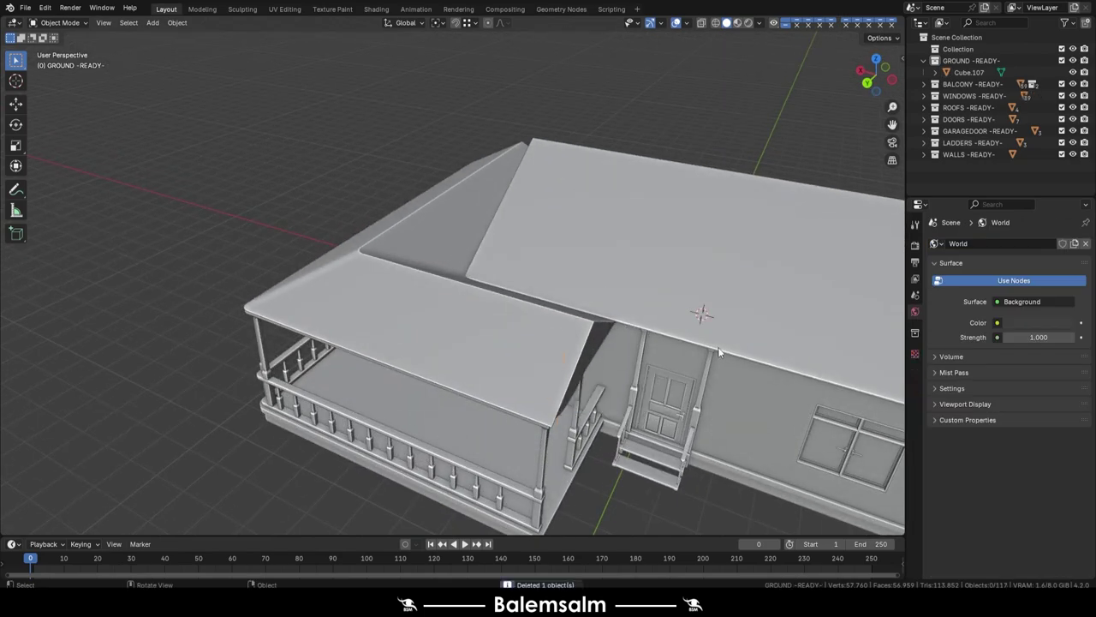
{"action": "key", "text": "Delete"}
Step: Enable the Face Orientation overlay to inspect the porch roof and make TOP WOODS active
{"action": "left_click", "coordinate": [686, 22]}
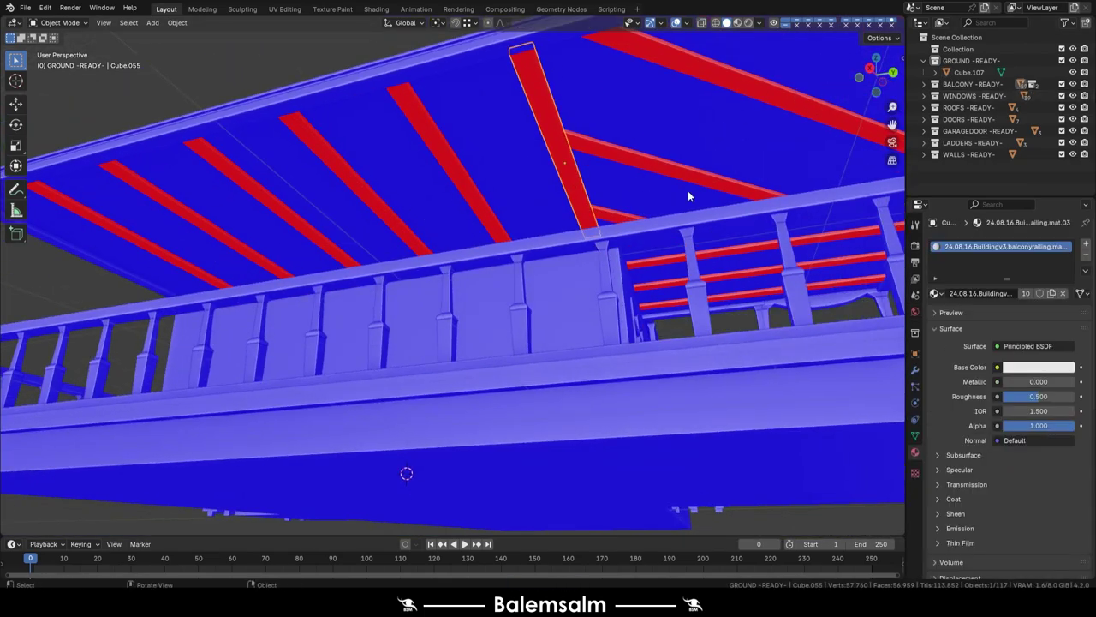
{"action": "key", "text": "m"}
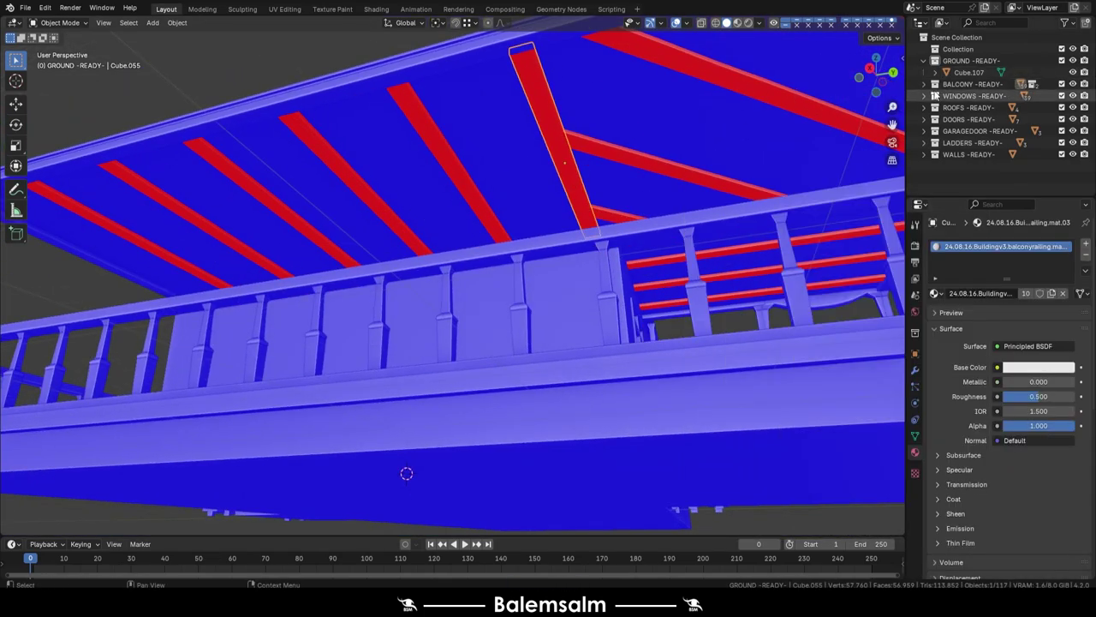
{"action": "left_click", "coordinate": [972, 99]}
{"action": "scroll", "coordinate": [524, 128], "scroll_direction": "down", "scroll_amount": 8}
Step: Orbit to the front of the house and select the front door
{"action": "middle_click_drag", "start_coordinate": [523, 128], "coordinate": [647, 305]}
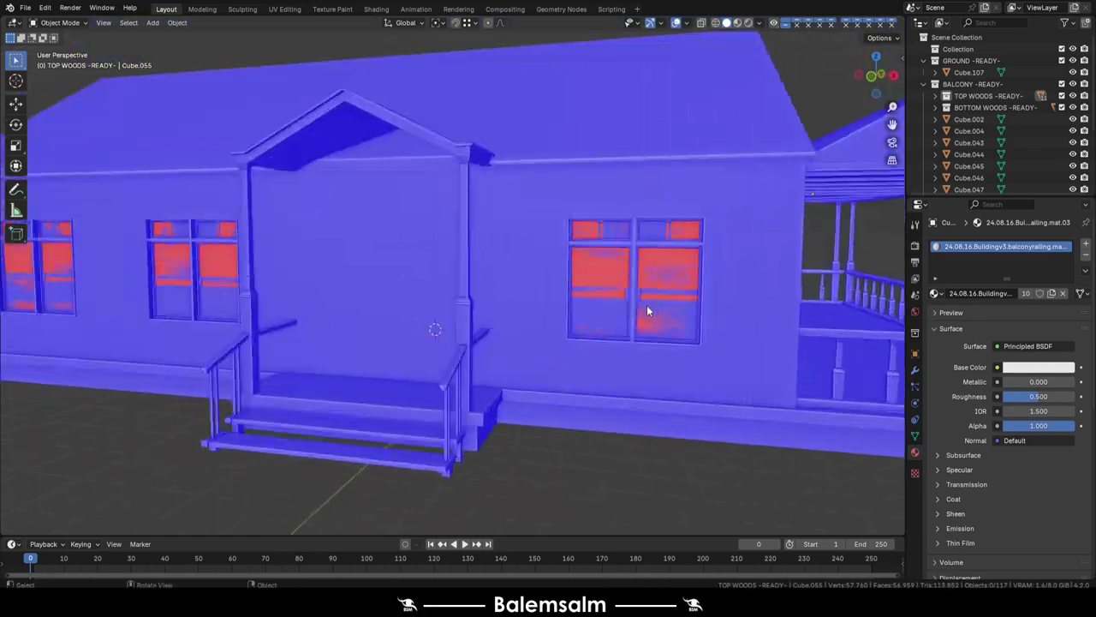
{"action": "key", "text": "grave"}
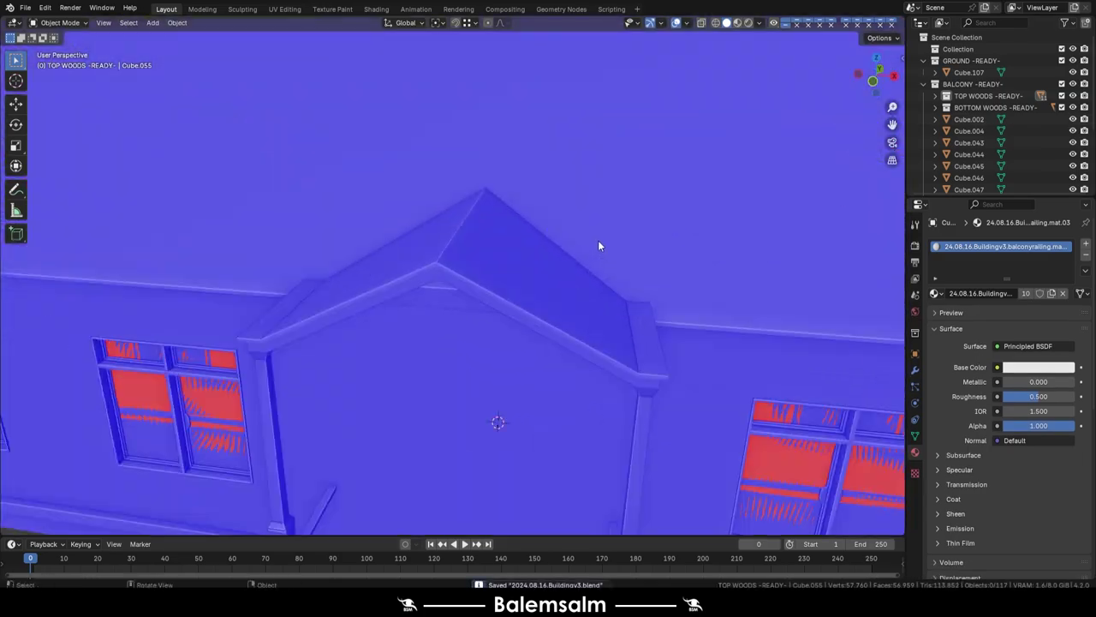
{"action": "left_click", "coordinate": [597, 240]}
{"action": "key", "text": "h"}
{"action": "mouse_move", "coordinate": [598, 240]}
{"action": "middle_mouse_down"}
{"action": "mouse_move", "coordinate": [539, 214]}
{"action": "mouse_move", "coordinate": [675, 251]}
{"action": "middle_mouse_up"}
{"action": "left_click", "coordinate": [539, 220]}
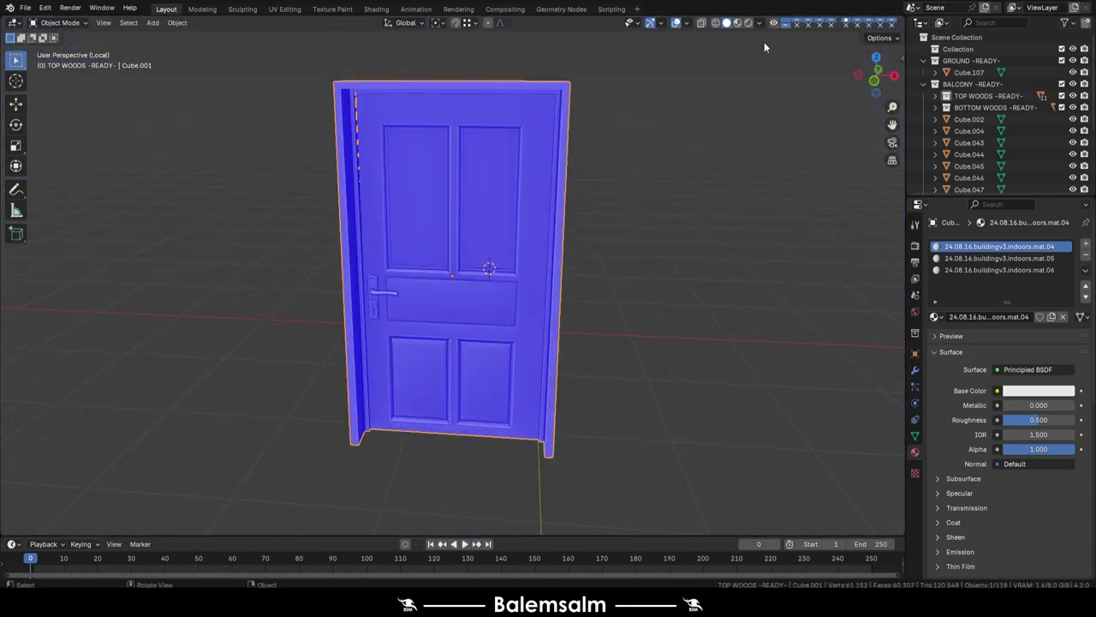
Step: Turn off the Face Orientation overlay in Viewport Overlays
{"action": "left_click", "coordinate": [686, 24]}
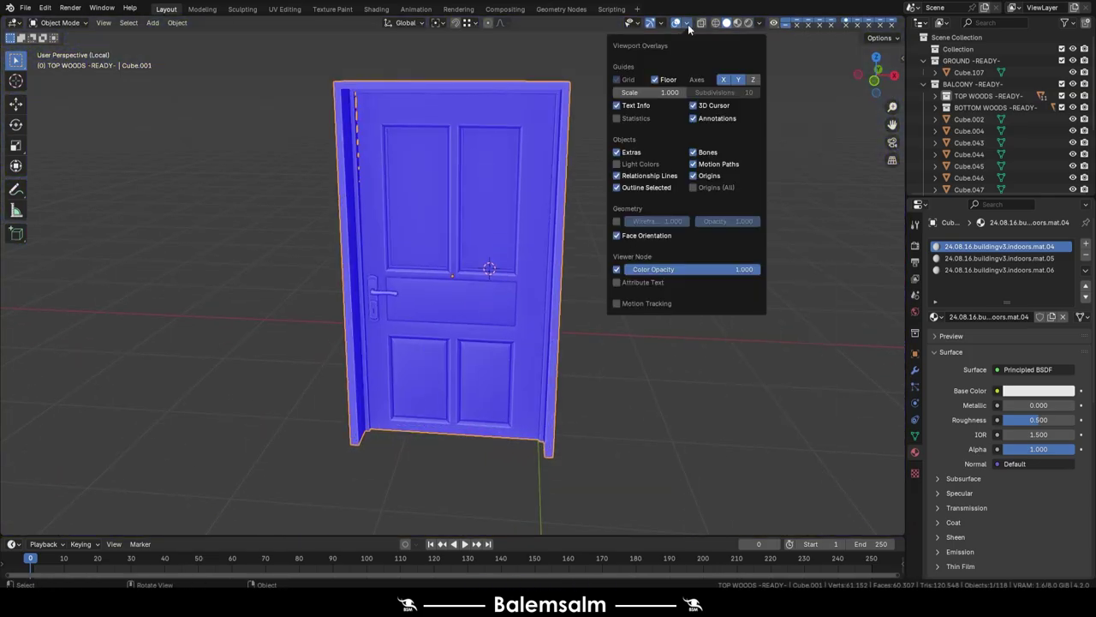
{"action": "left_click", "coordinate": [616, 234]}
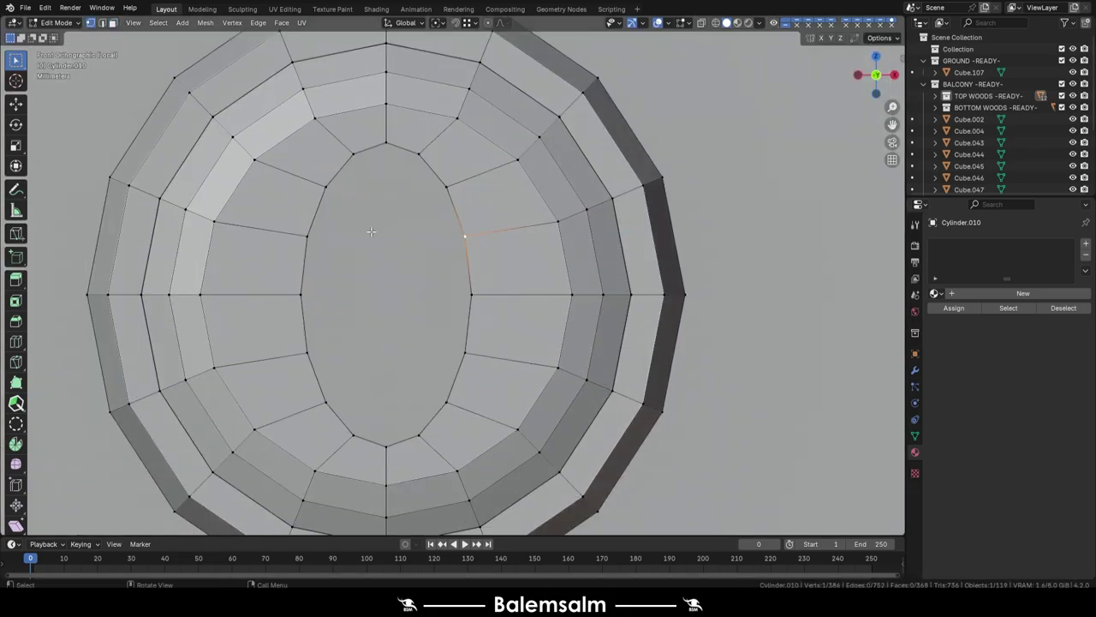
Step: Select the cylinder's inner vertex pairs and scale them along X to shape the keyhole slot
{"action": "key", "text": "s"}
{"action": "key", "text": "x"}
{"action": "left_click", "coordinate": [417, 360]}
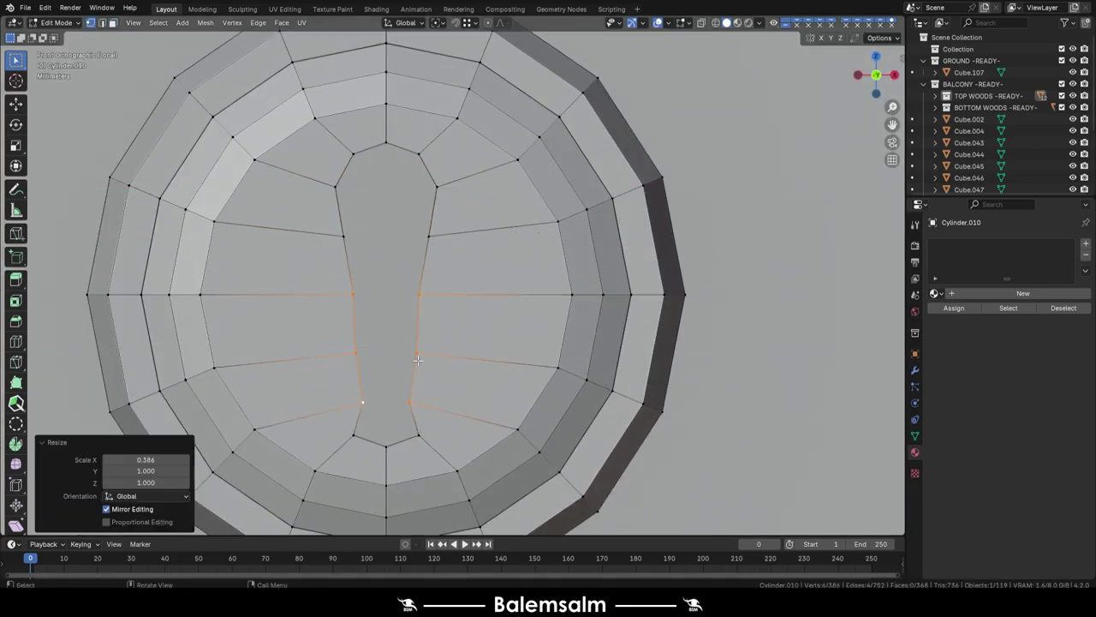
{"action": "left_click", "coordinate": [501, 377]}
{"action": "left_click", "coordinate": [353, 293]}
{"action": "key", "text": "s"}
{"action": "key", "text": "x"}
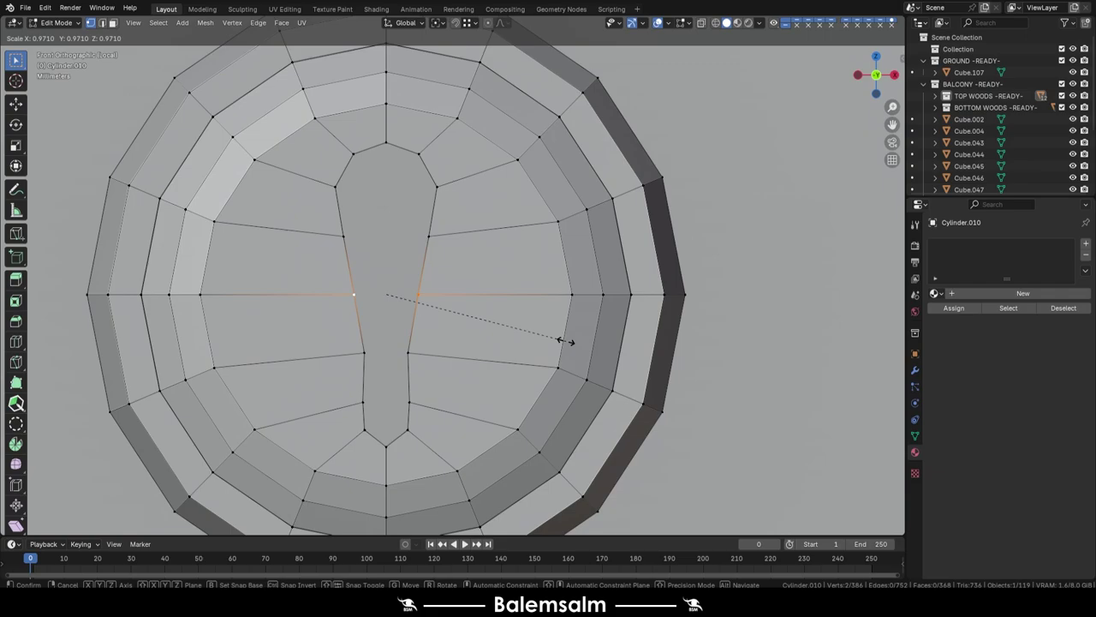
{"action": "left_click", "coordinate": [567, 340]}
{"action": "left_click", "coordinate": [343, 235]}
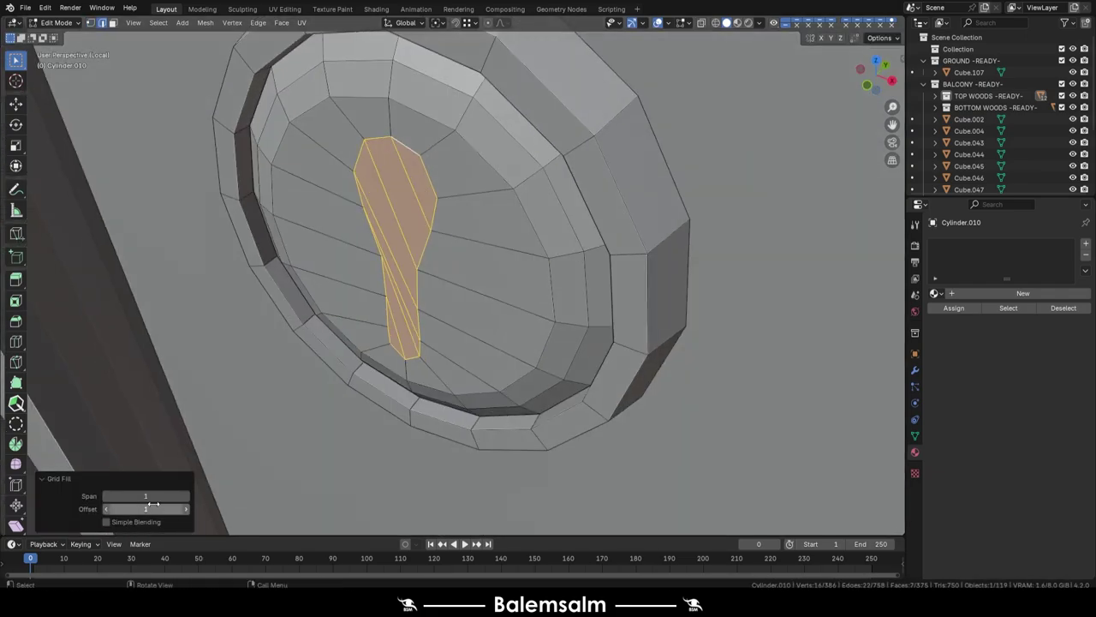
Step: Grid-fill the keyhole with Span 1 and scale the slot narrower
{"action": "scroll", "coordinate": [189, 498], "scroll_direction": "down", "scroll_amount": 1, "text": "ctrl"}
{"action": "middle_click_drag", "start_coordinate": [386, 325], "coordinate": [419, 305]}
{"action": "key", "text": "x"}
{"action": "left_click", "coordinate": [426, 299]}
{"action": "key", "text": "s"}
{"action": "key", "text": "z"}
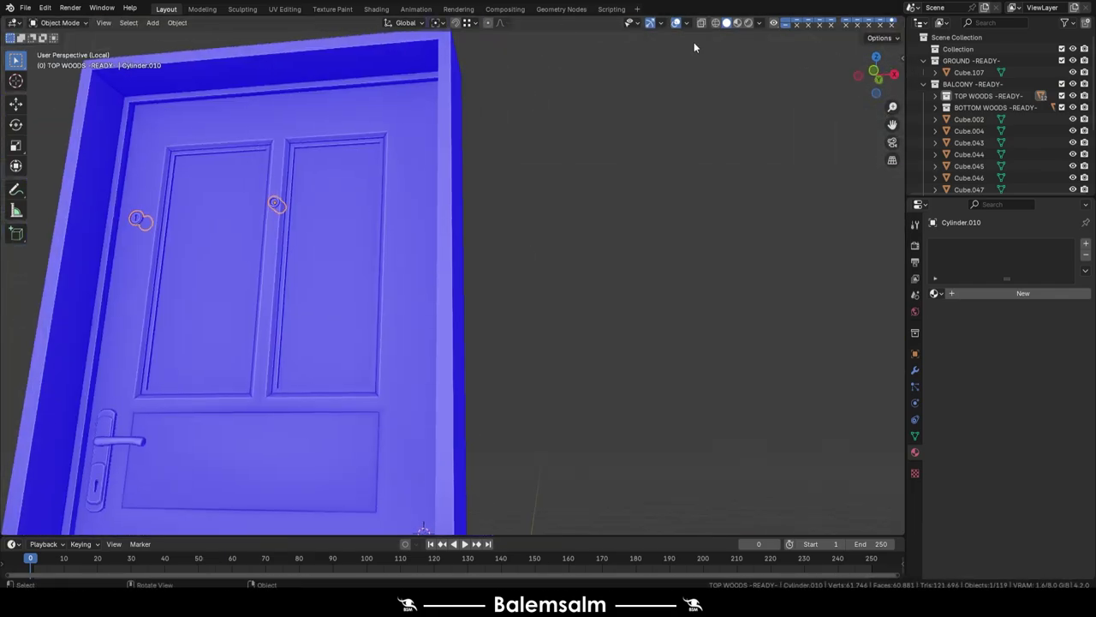
Step: Assign the 24.08.16.buildingv3.outdoor.mat.04 material to the door's keyhole plates
{"action": "key", "text": "ctrl+s"}
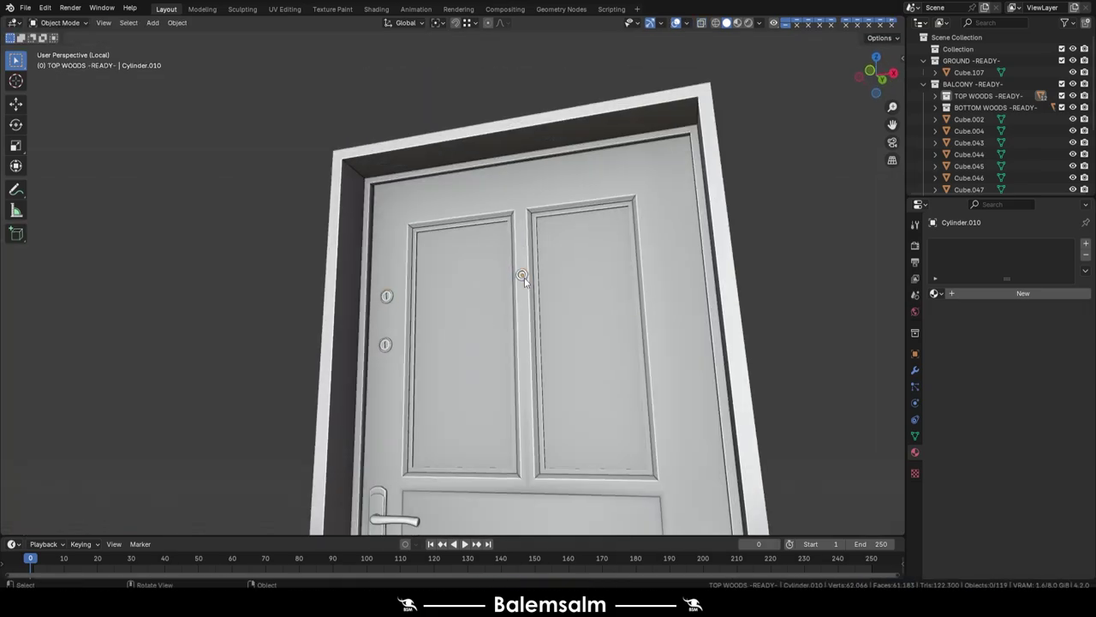
{"action": "left_click", "coordinate": [972, 293]}
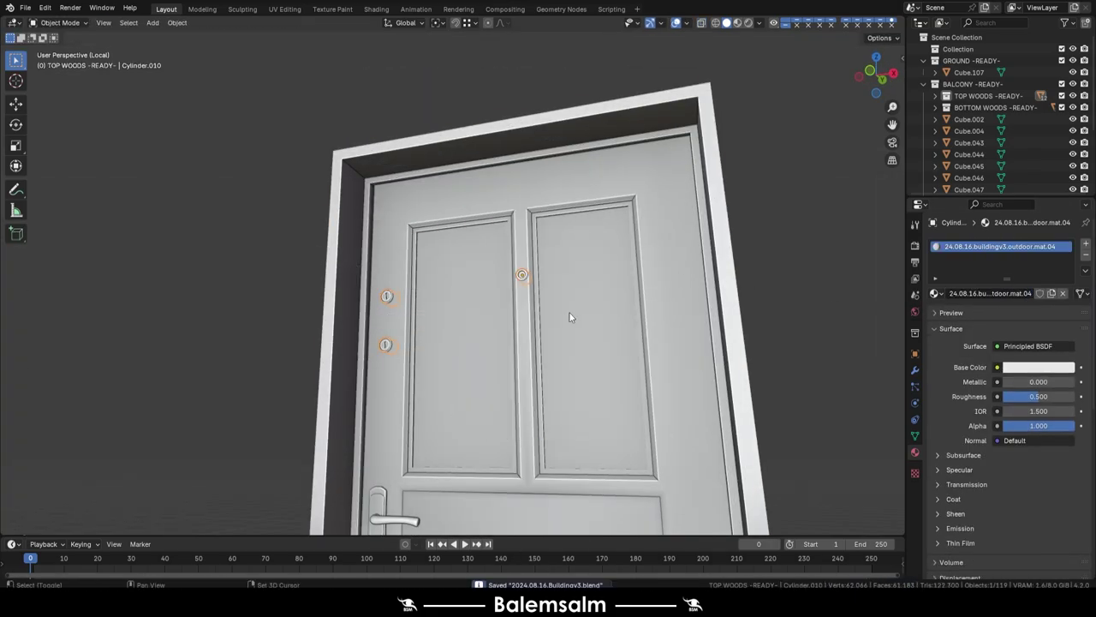
{"action": "mouse_move", "coordinate": [482, 316]}
{"action": "middle_mouse_down"}
{"action": "mouse_move", "coordinate": [711, 288]}
{"action": "mouse_move", "coordinate": [448, 284]}
{"action": "middle_mouse_up"}
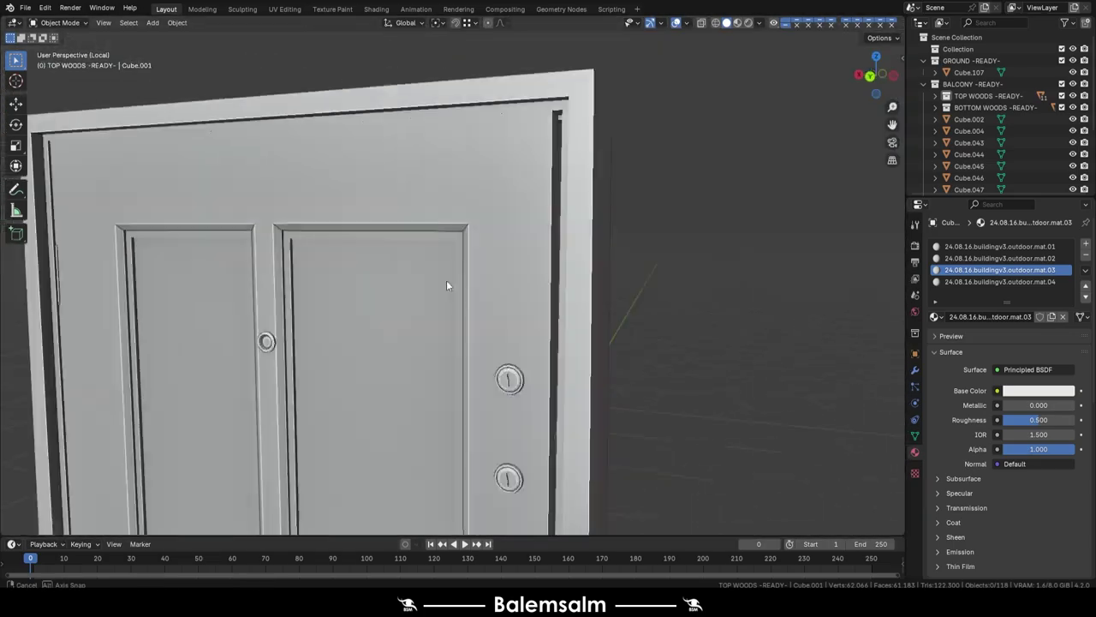
{"action": "scroll", "coordinate": [656, 423], "scroll_direction": "down", "scroll_amount": 5}
Step: Leave Local View to show the whole house again and save the file
{"action": "key", "text": "KP_Divide"}
{"action": "scroll", "coordinate": [657, 380], "scroll_direction": "down", "scroll_amount": 5}
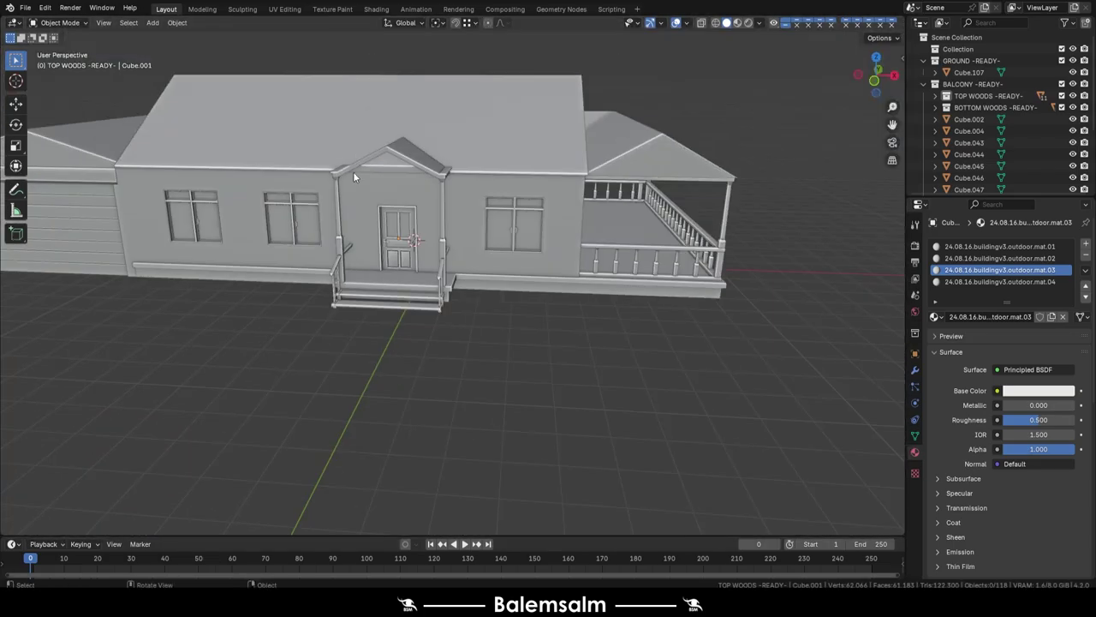
{"action": "mouse_move", "coordinate": [351, 250]}
{"action": "middle_mouse_down"}
{"action": "mouse_move", "coordinate": [55, 248]}
{"action": "mouse_move", "coordinate": [431, 296]}
{"action": "middle_mouse_up"}
{"action": "key", "text": "ctrl+s"}
{"action": "left_click", "coordinate": [492, 317]}
{"action": "middle_click_drag", "start_coordinate": [492, 317], "coordinate": [455, 301]}
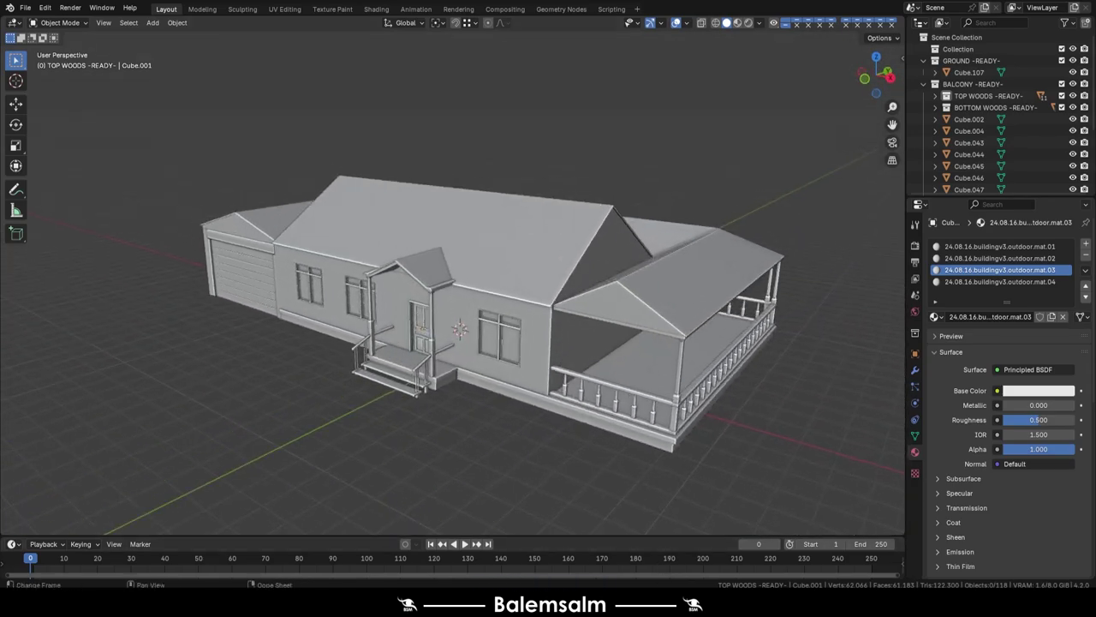